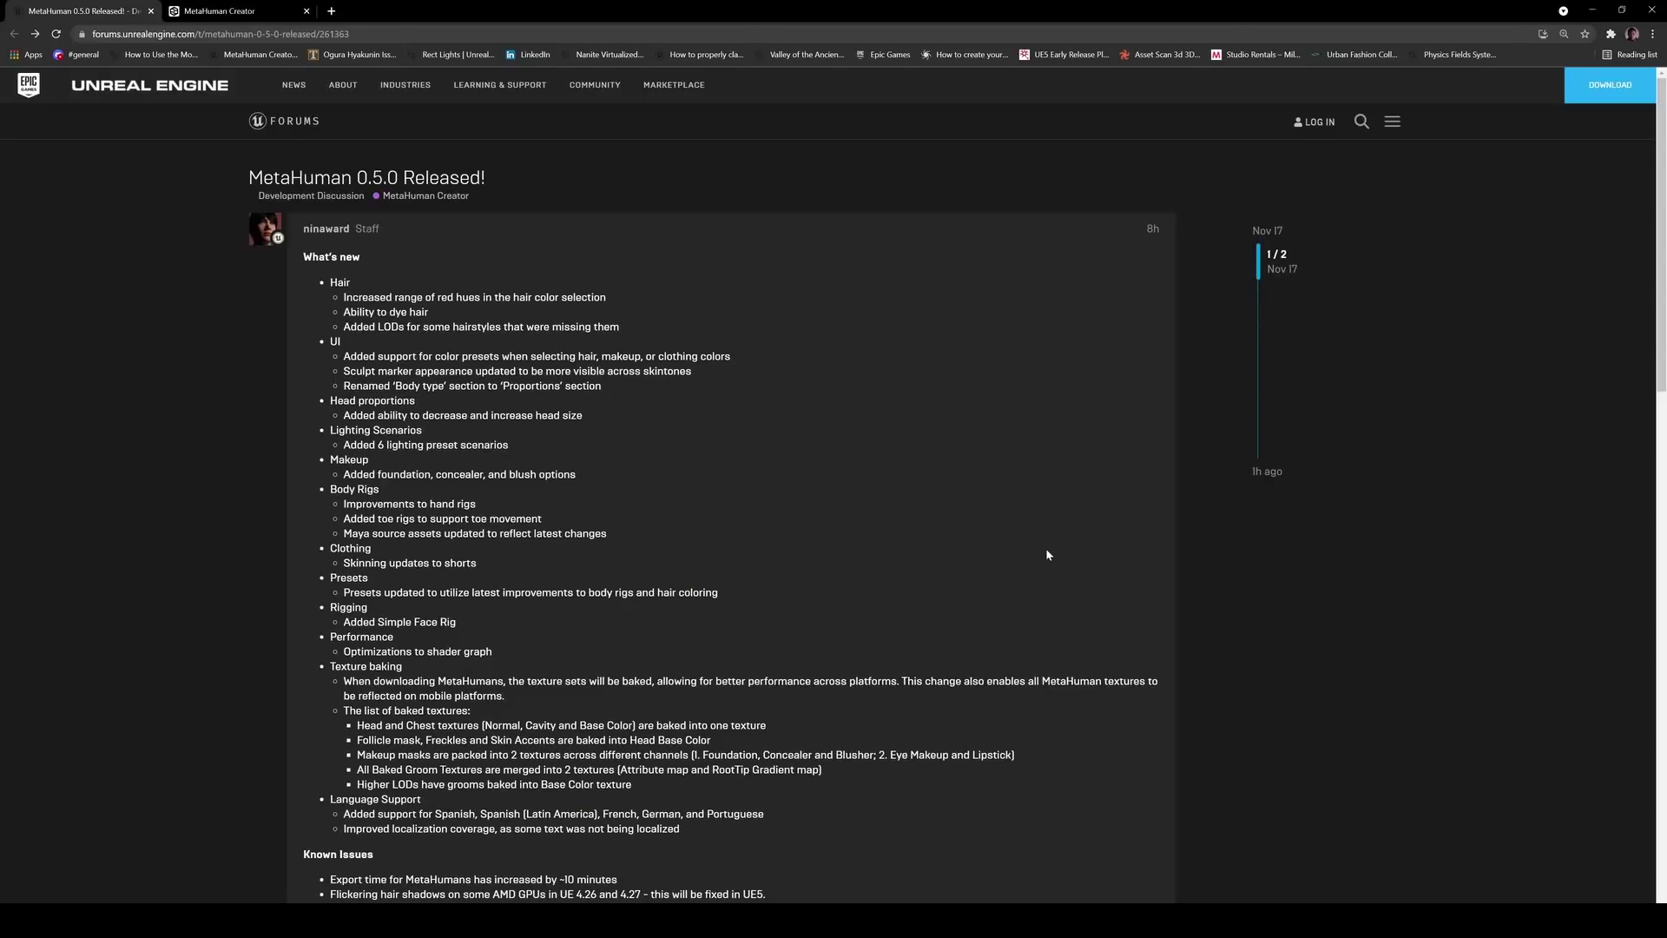
# Highlight the red hues item in the MetaHuman 0.5.0 release notes and open the Head hair settings in MetaHuman Creator
pyautogui.moveTo(367, 296); pyautogui.dragTo(540, 297)
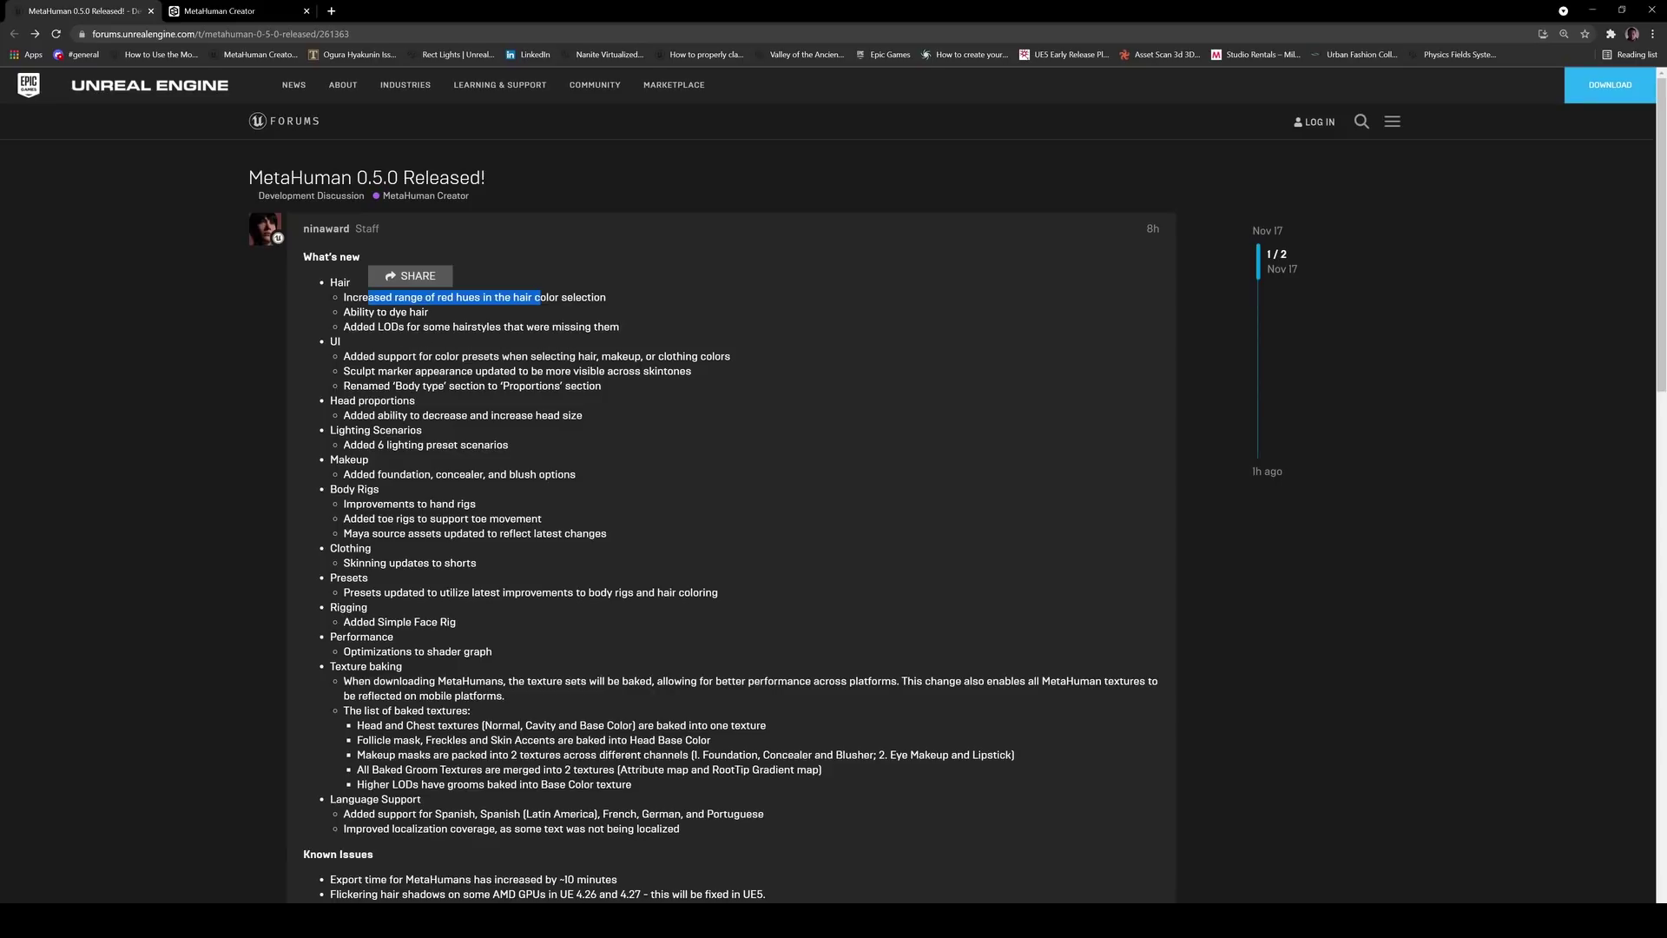
pyautogui.click(217, 10)
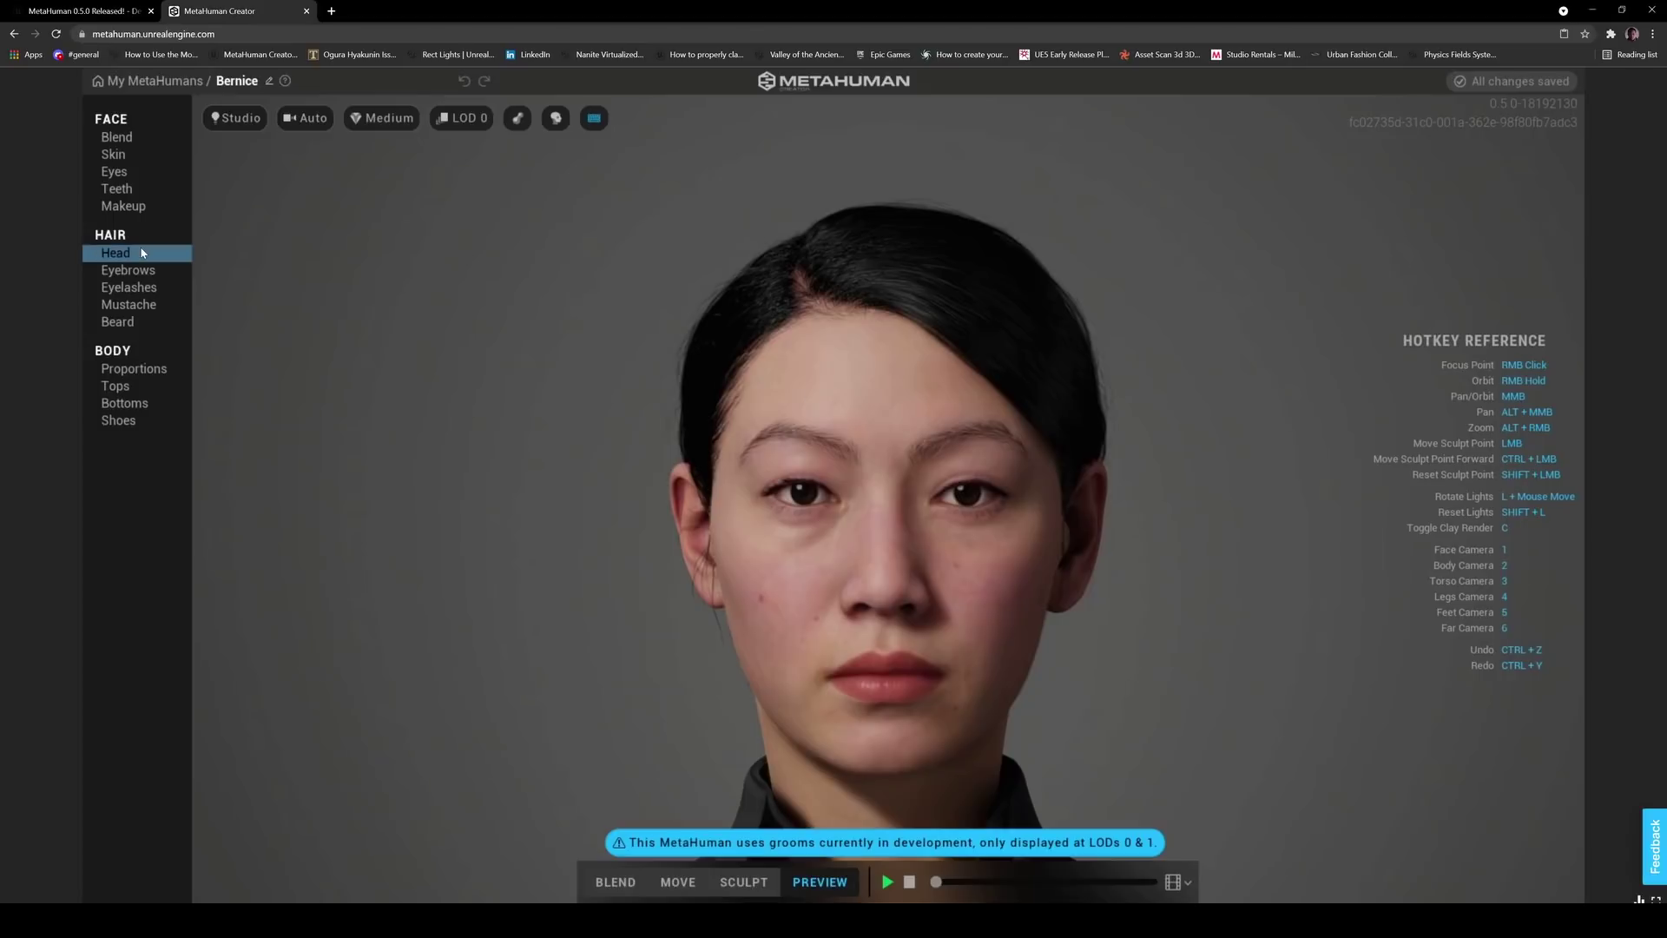
pyautogui.click(142, 289)
pyautogui.click(128, 190)
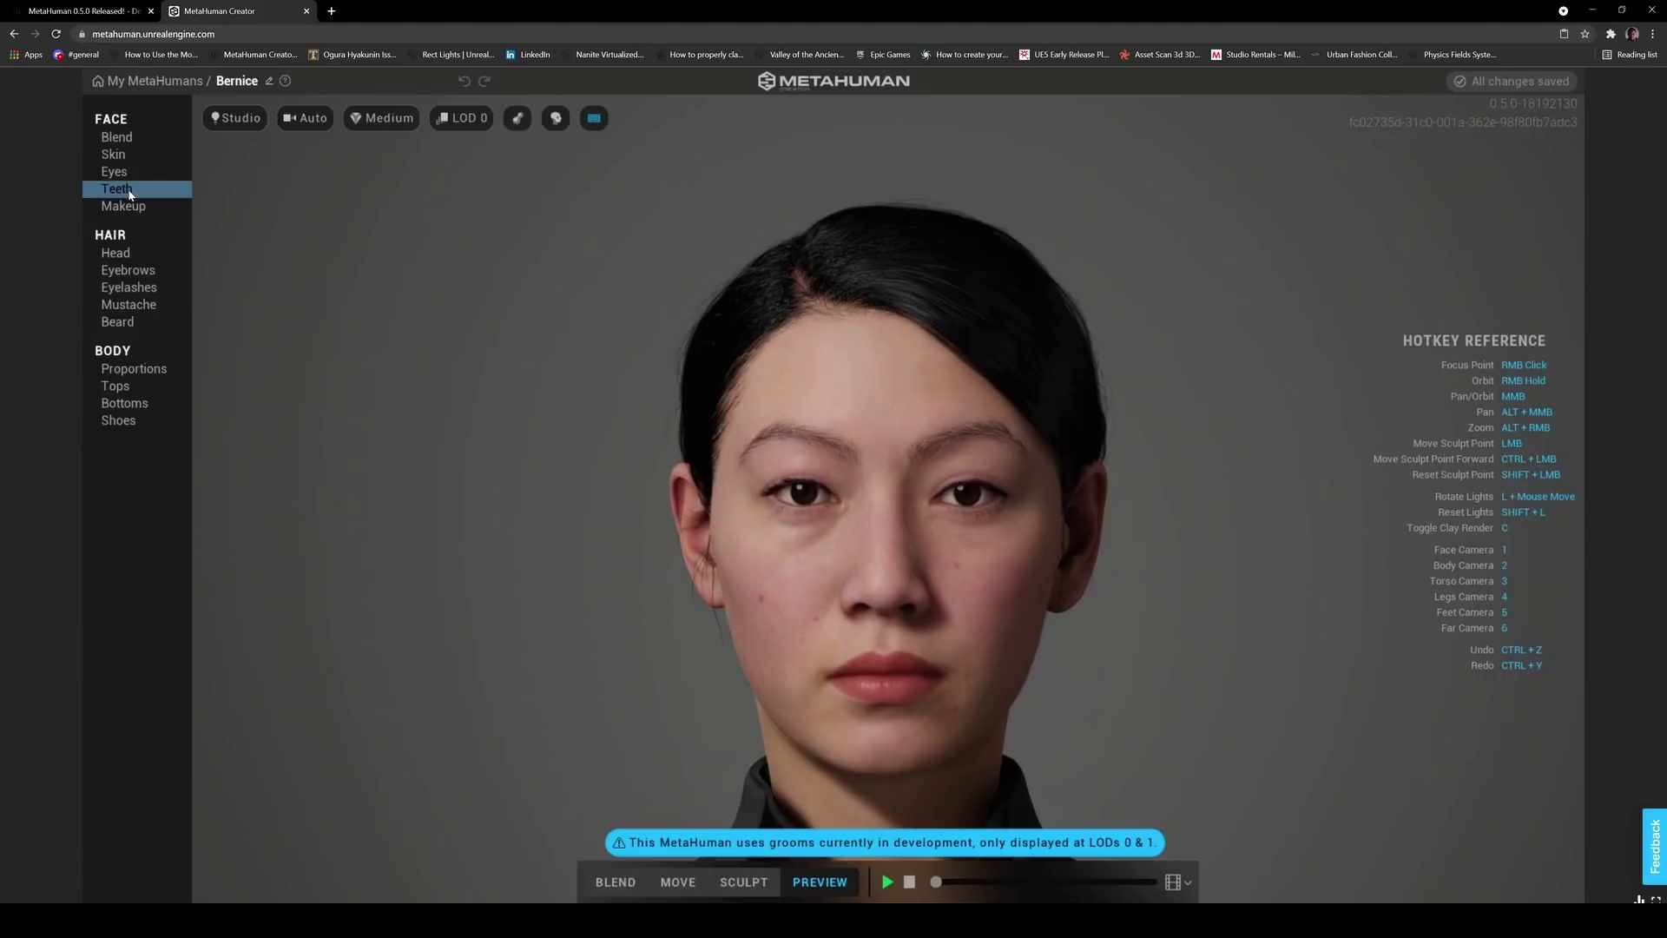
pyautogui.click(116, 252)
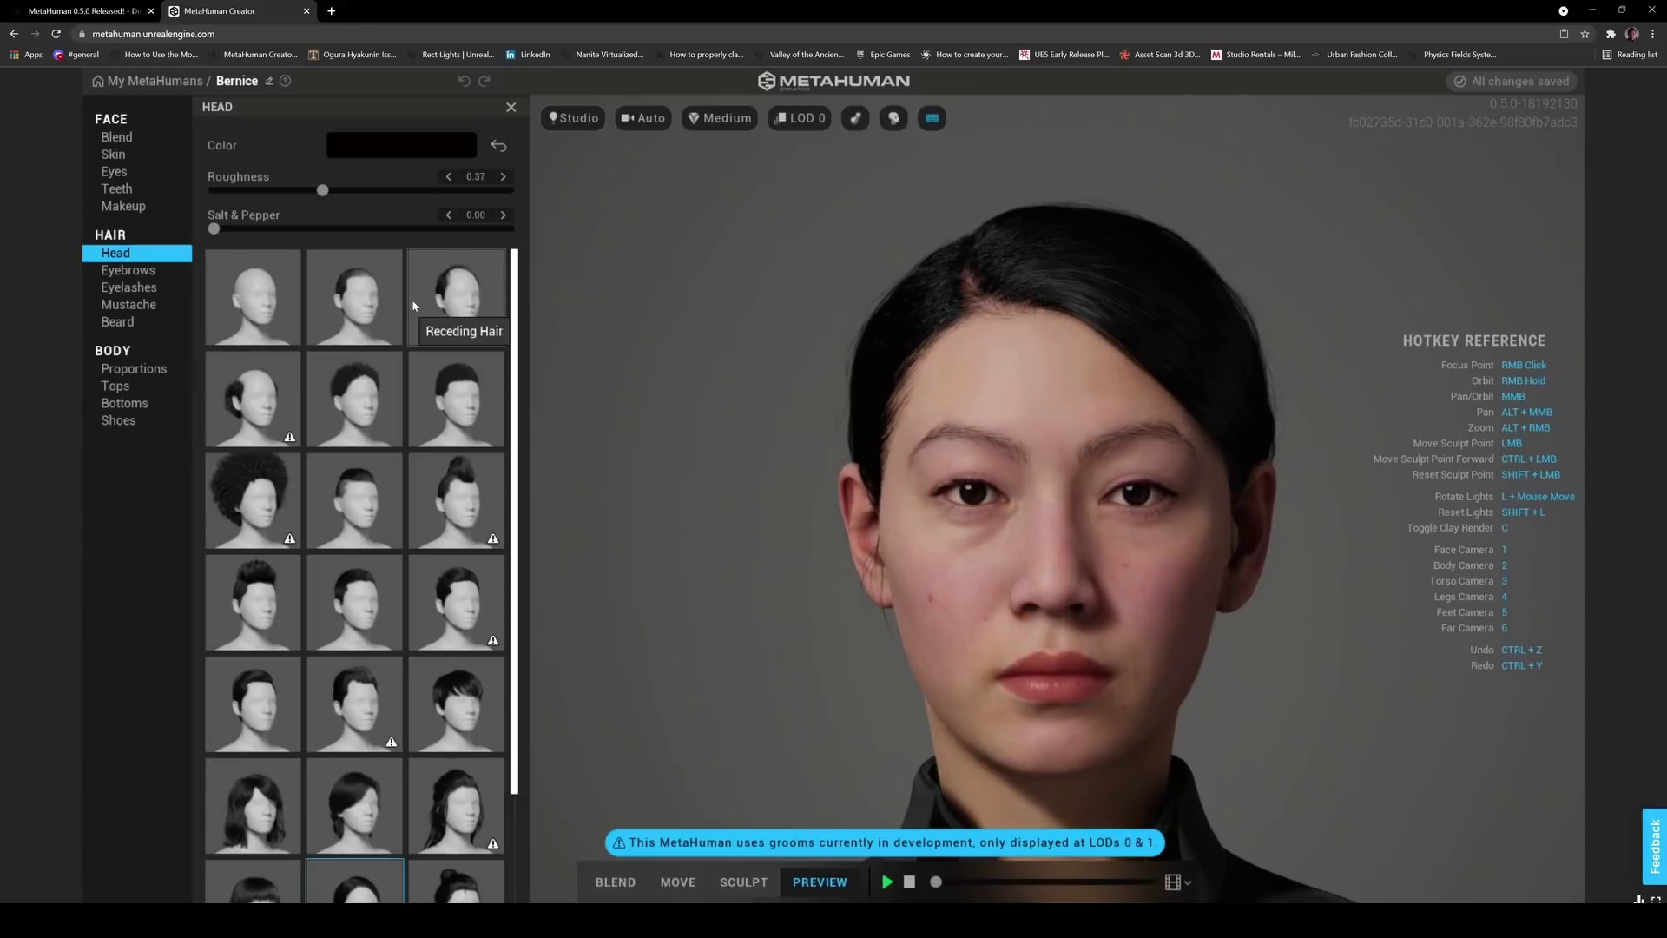
# Enable hair dye on the head hair with dye color 74C3FF, melanin 0.17 and redness 0.51
pyautogui.click(443, 145)
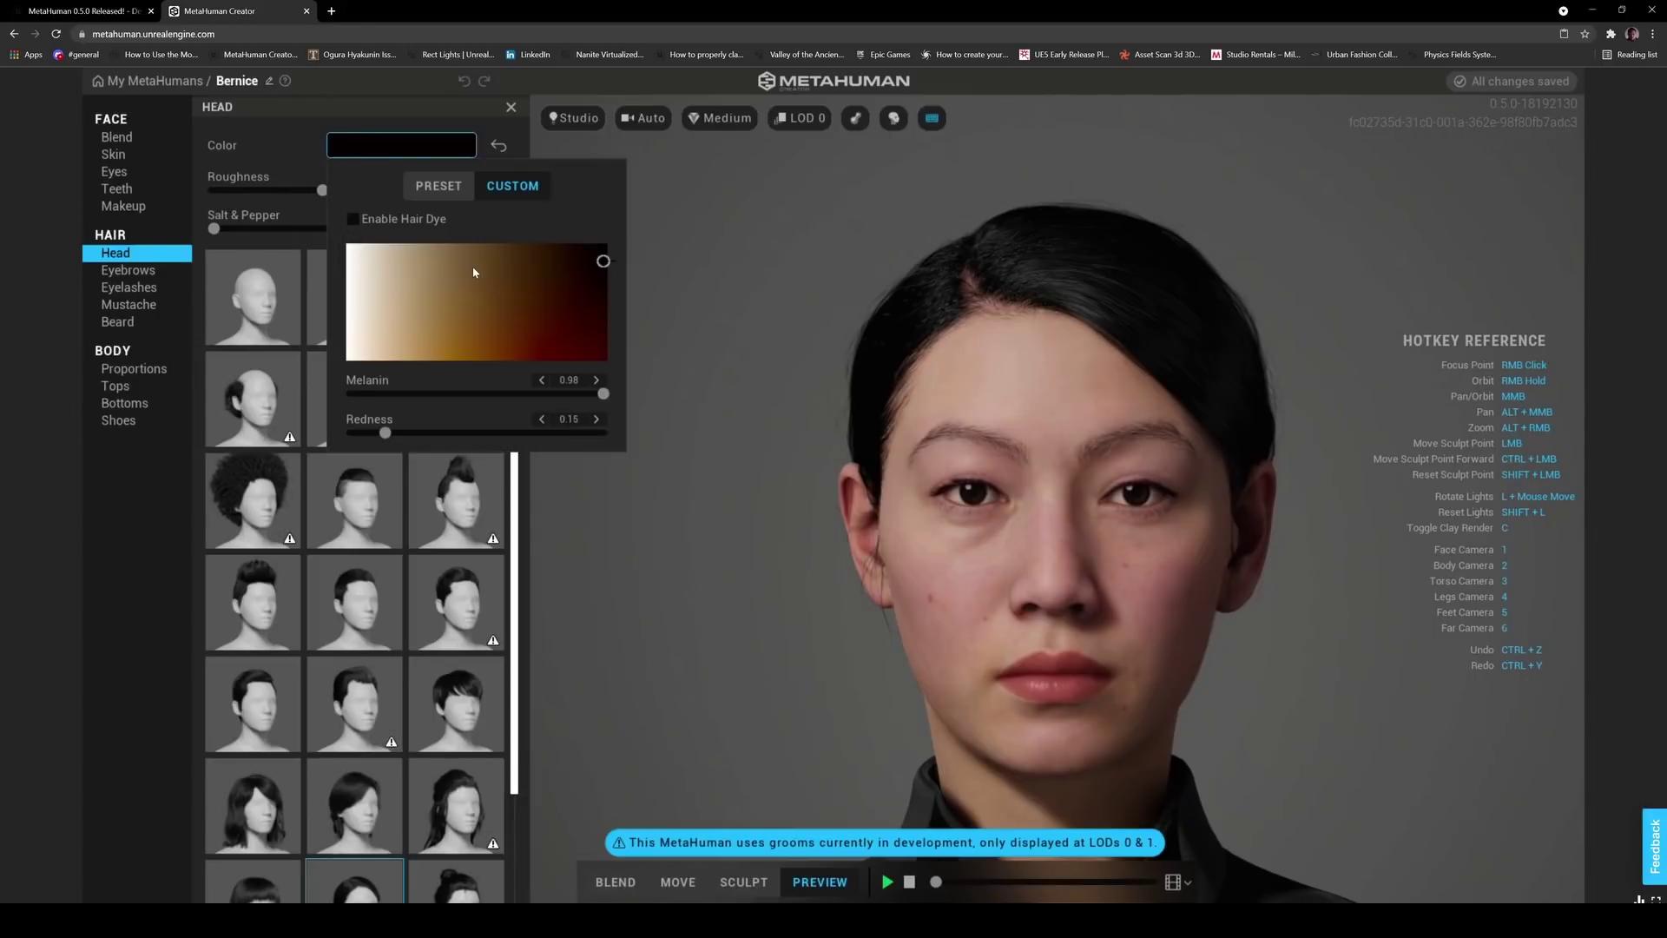
pyautogui.click(354, 219)
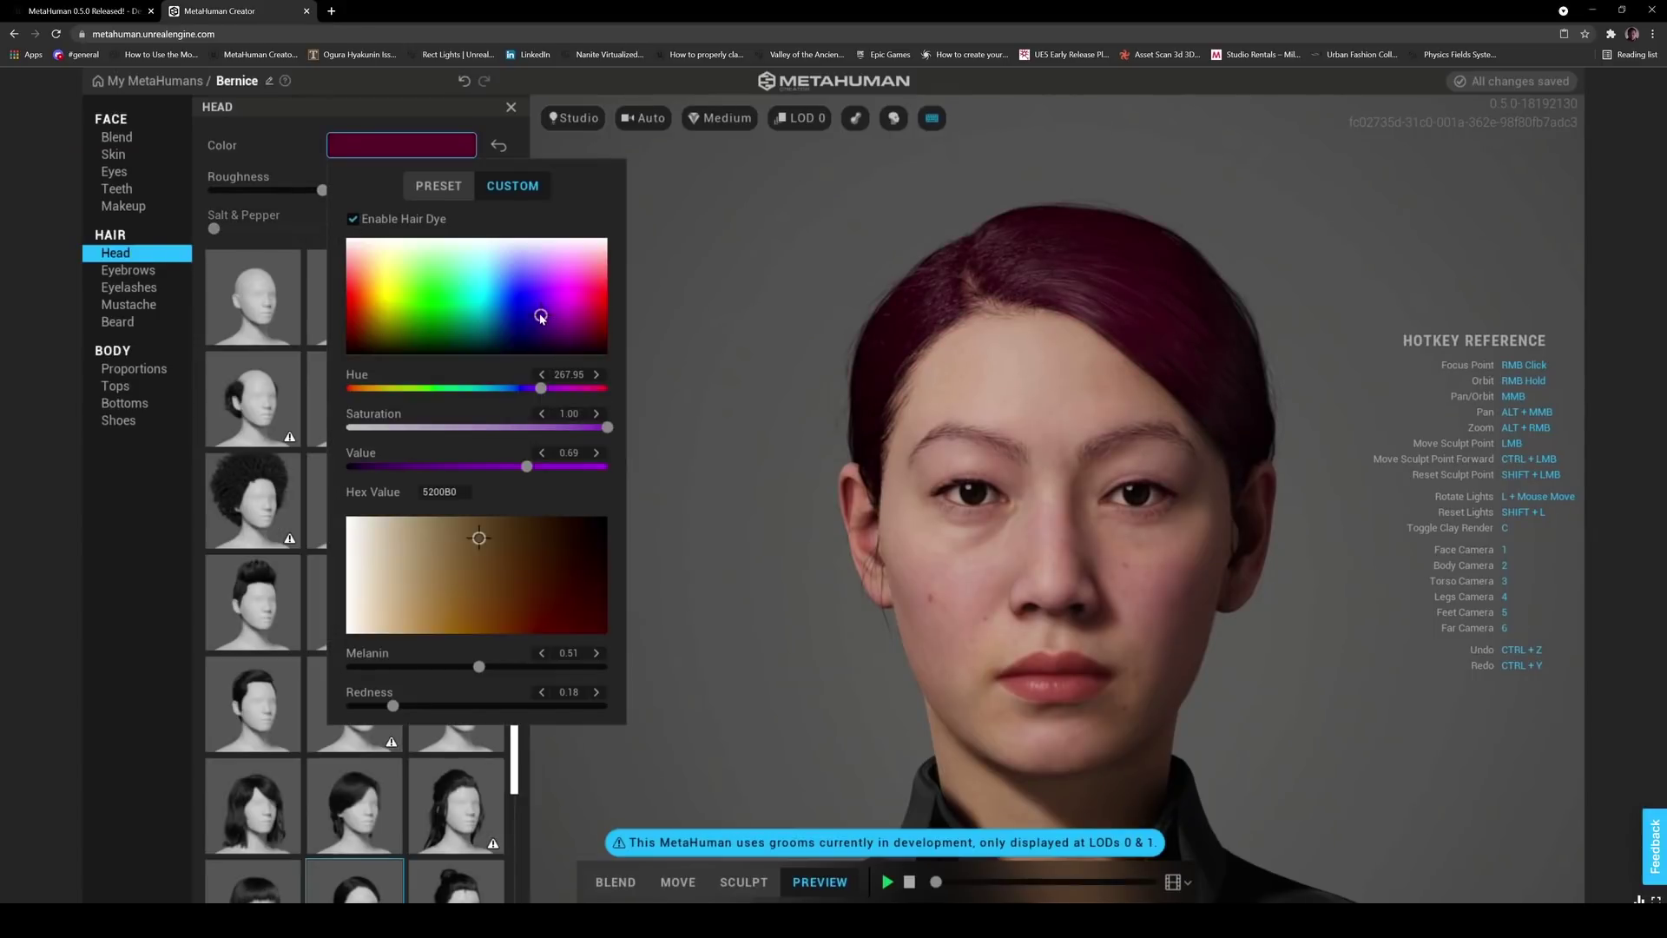
pyautogui.moveTo(541, 316)
pyautogui.mouseDown()
pyautogui.moveTo(498, 290)
pyautogui.moveTo(454, 354)
pyautogui.moveTo(488, 189)
pyautogui.moveTo(556, 311)
pyautogui.moveTo(575, 287)
pyautogui.moveTo(538, 289)
pyautogui.mouseUp()
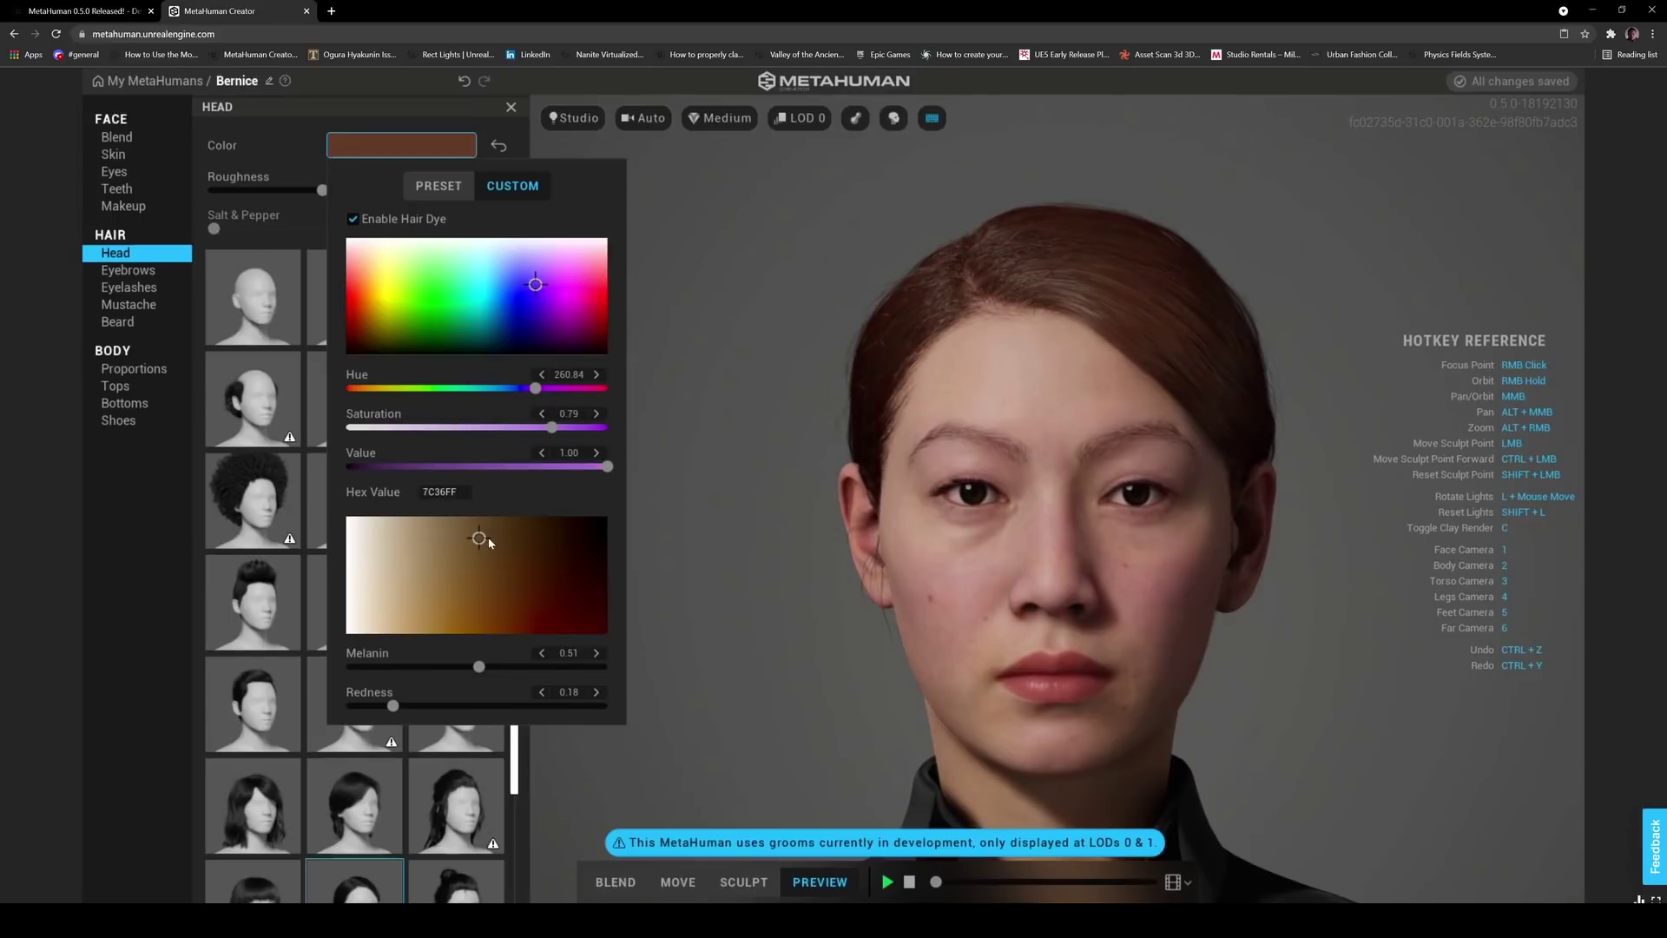
pyautogui.moveTo(488, 537)
pyautogui.mouseDown()
pyautogui.moveTo(534, 526)
pyautogui.moveTo(425, 524)
pyautogui.moveTo(420, 547)
pyautogui.moveTo(382, 560)
pyautogui.moveTo(424, 549)
pyautogui.moveTo(391, 576)
pyautogui.mouseUp()
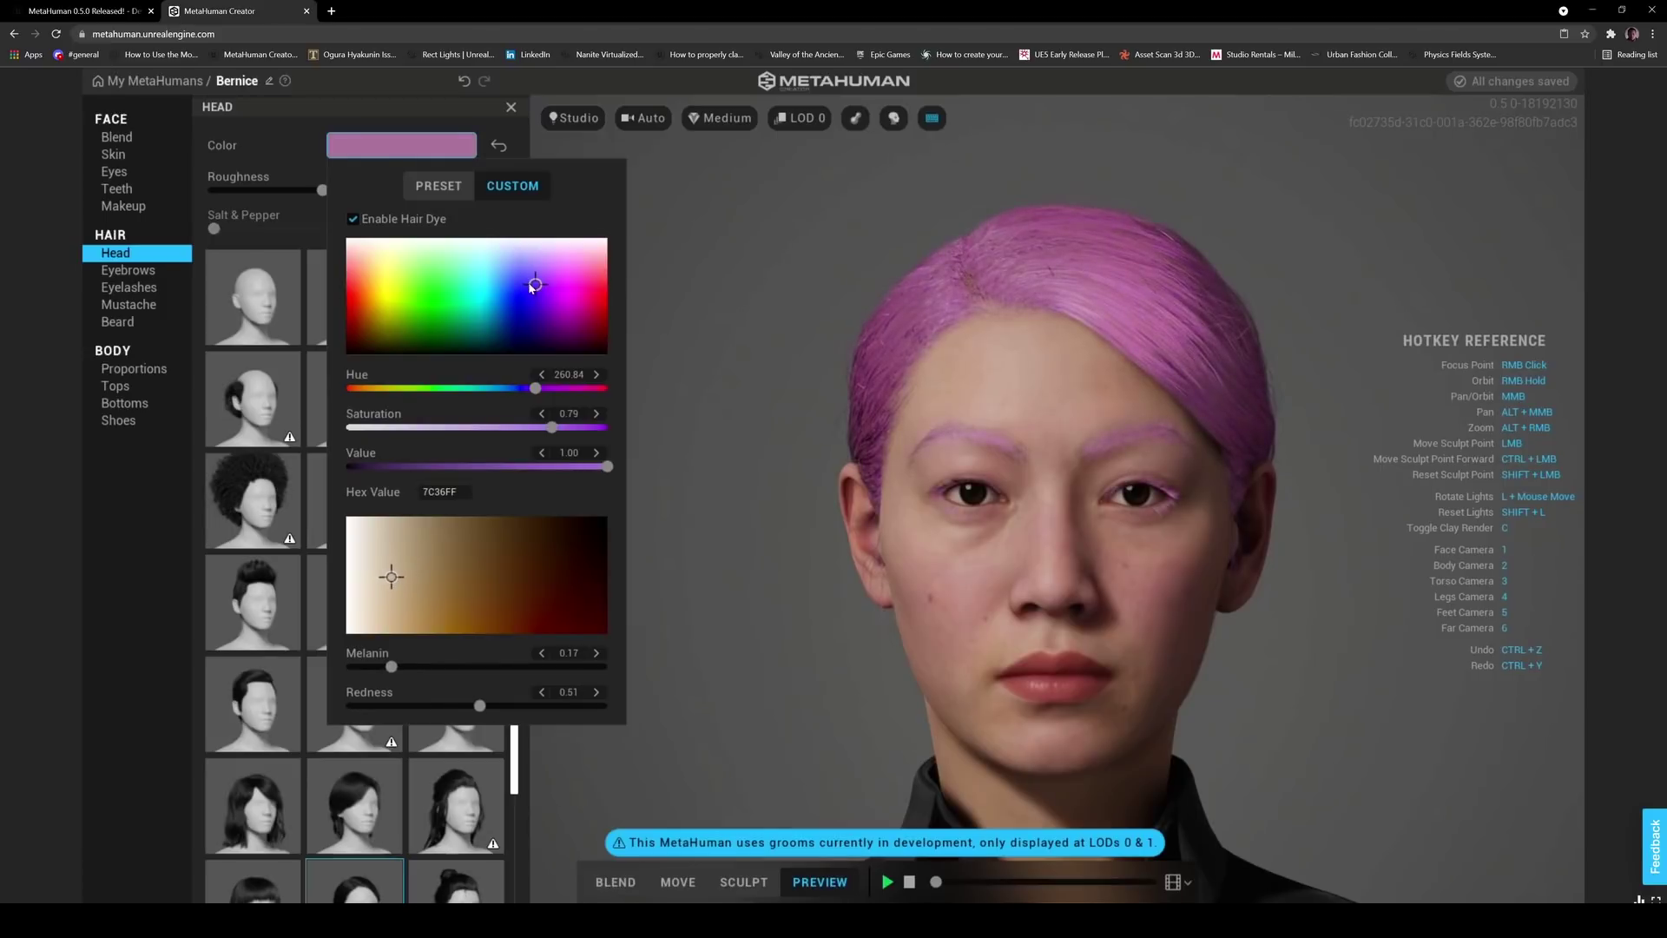
pyautogui.moveTo(530, 288); pyautogui.dragTo(495, 270)
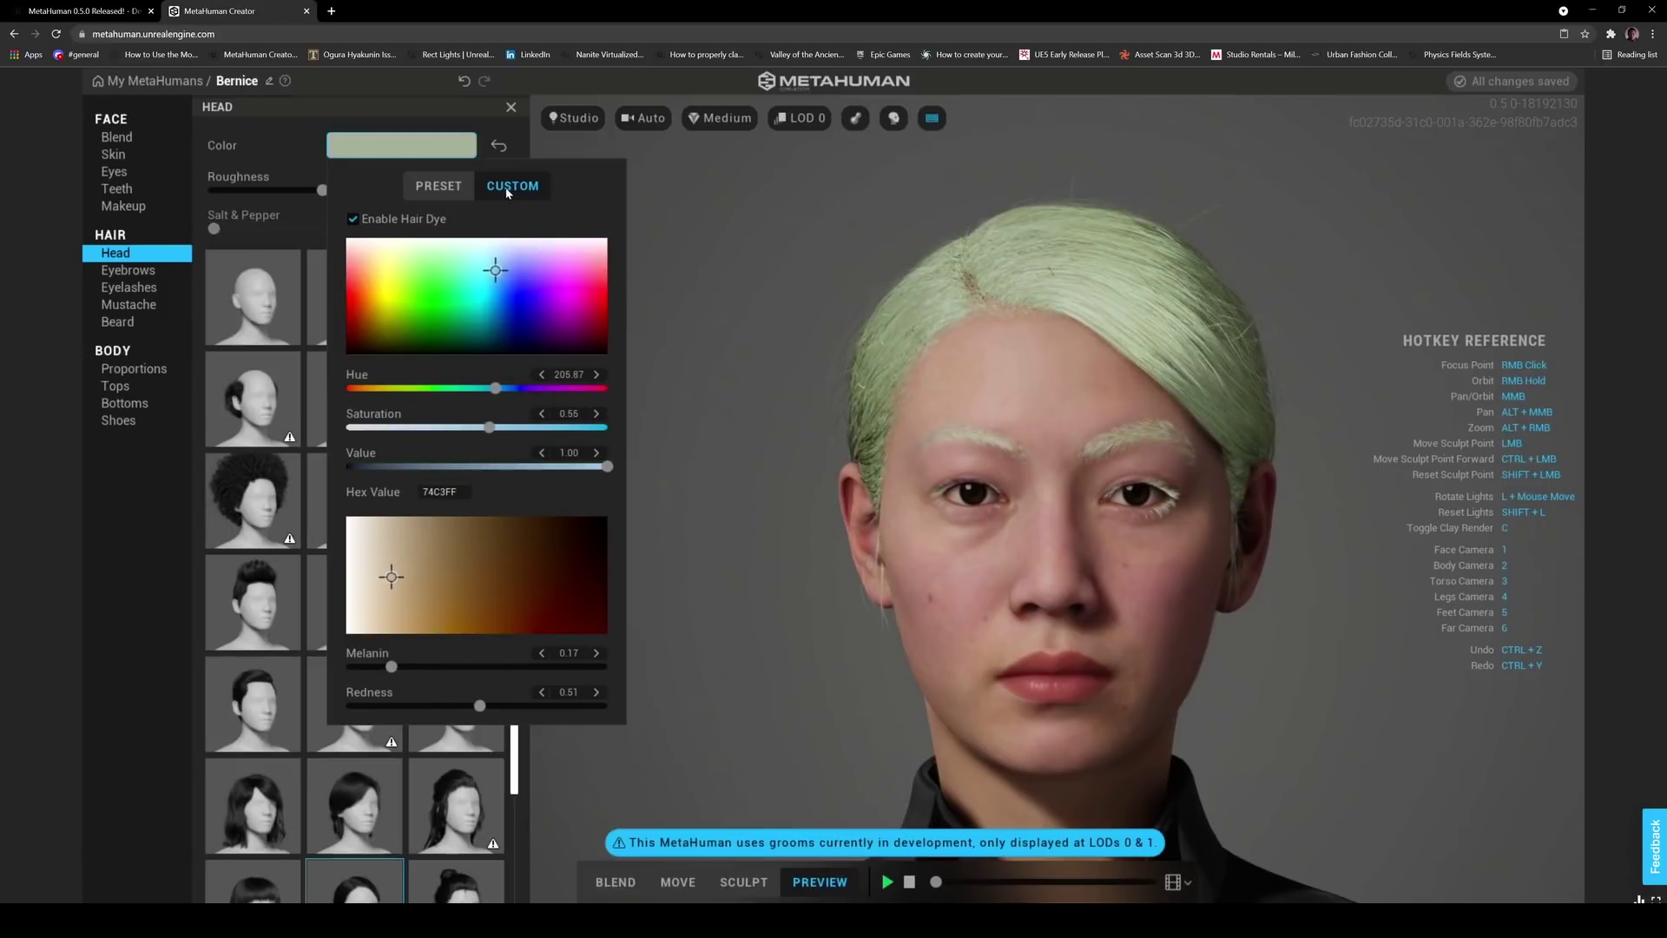
# Look through the Neutral, Deep and Vibrant preset palettes for the hair color and preview some of their swatches
pyautogui.click(412, 188)
pyautogui.click(521, 191)
pyautogui.click(460, 187)
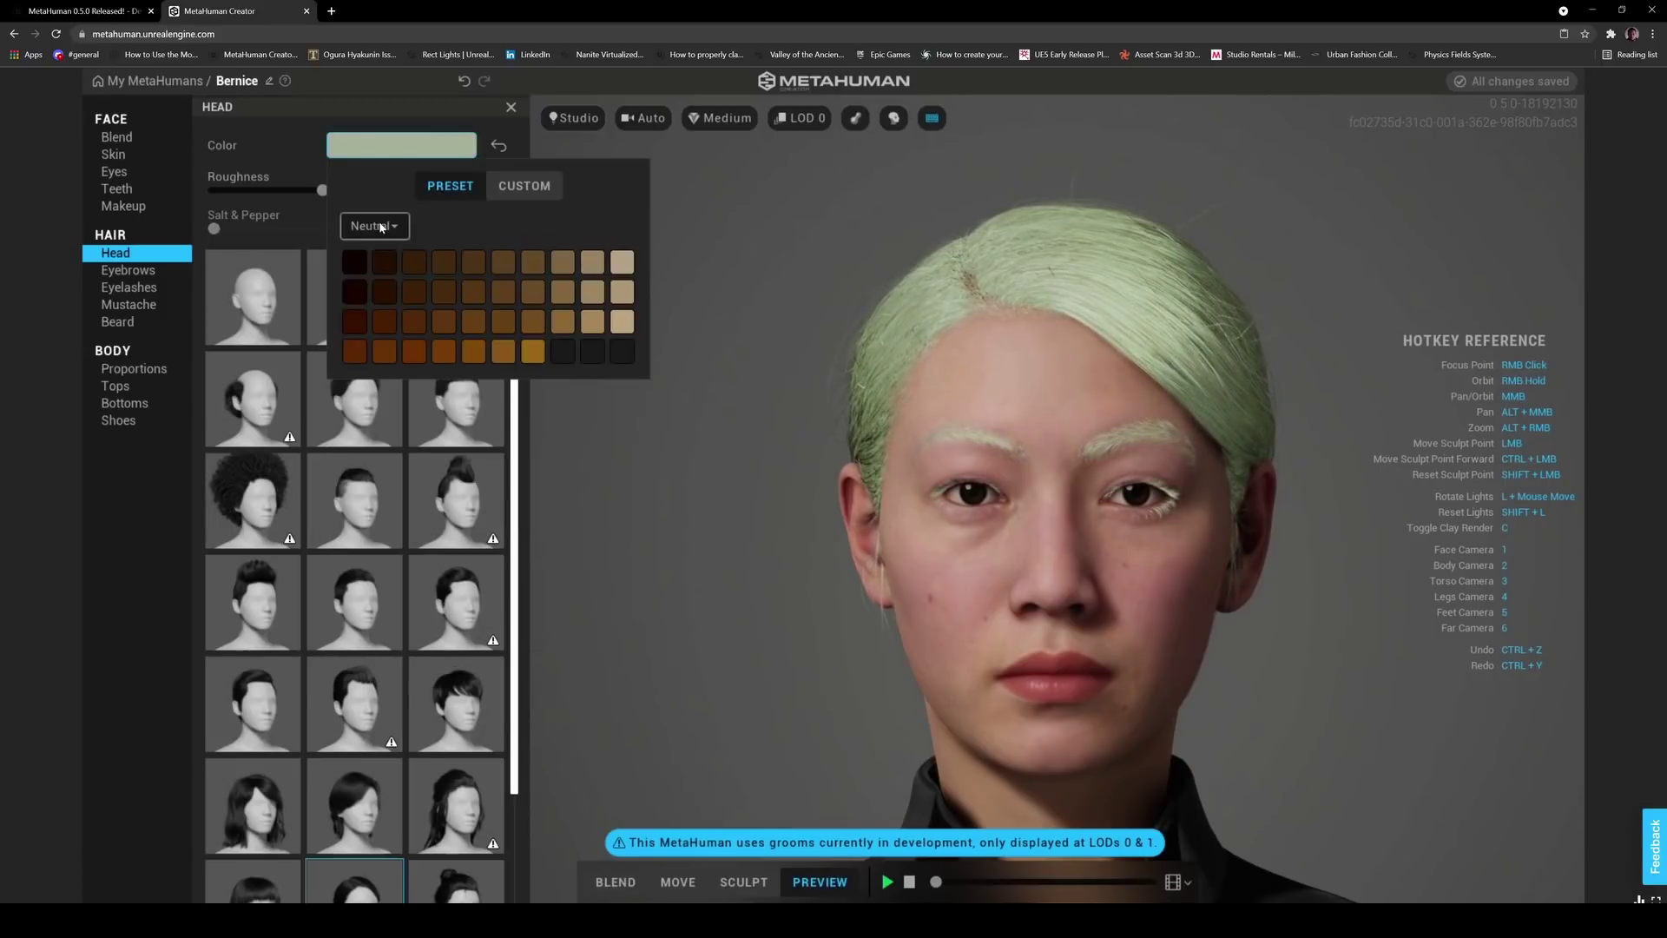
pyautogui.click(380, 227)
pyautogui.click(361, 260)
pyautogui.click(365, 273)
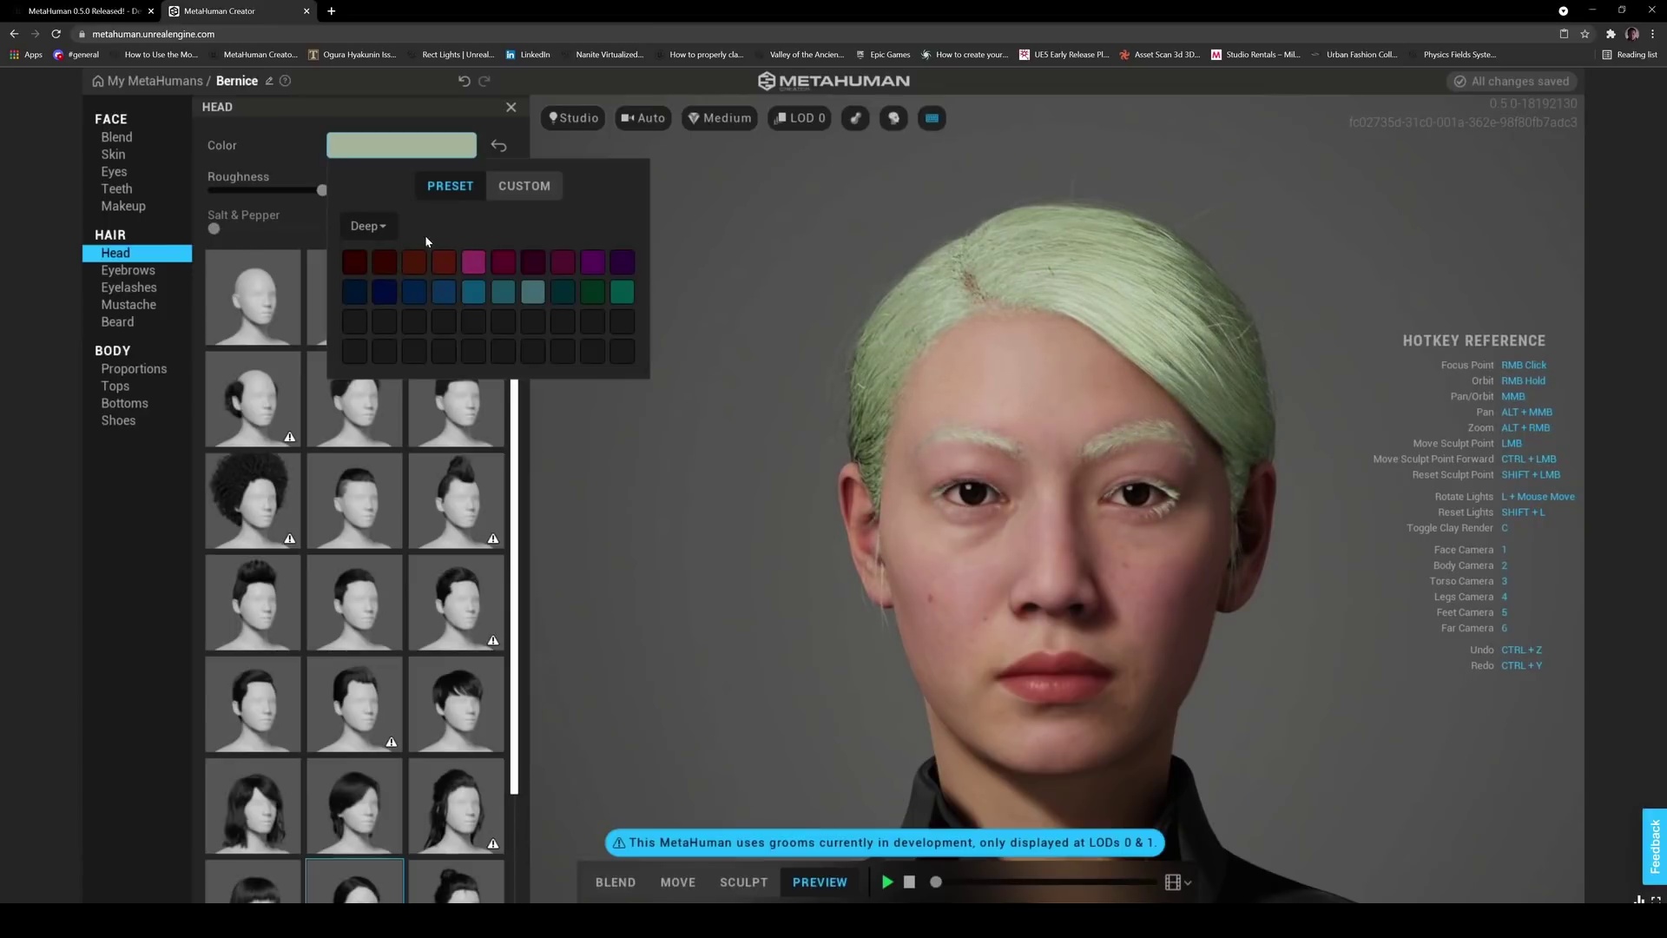
pyautogui.click(363, 226)
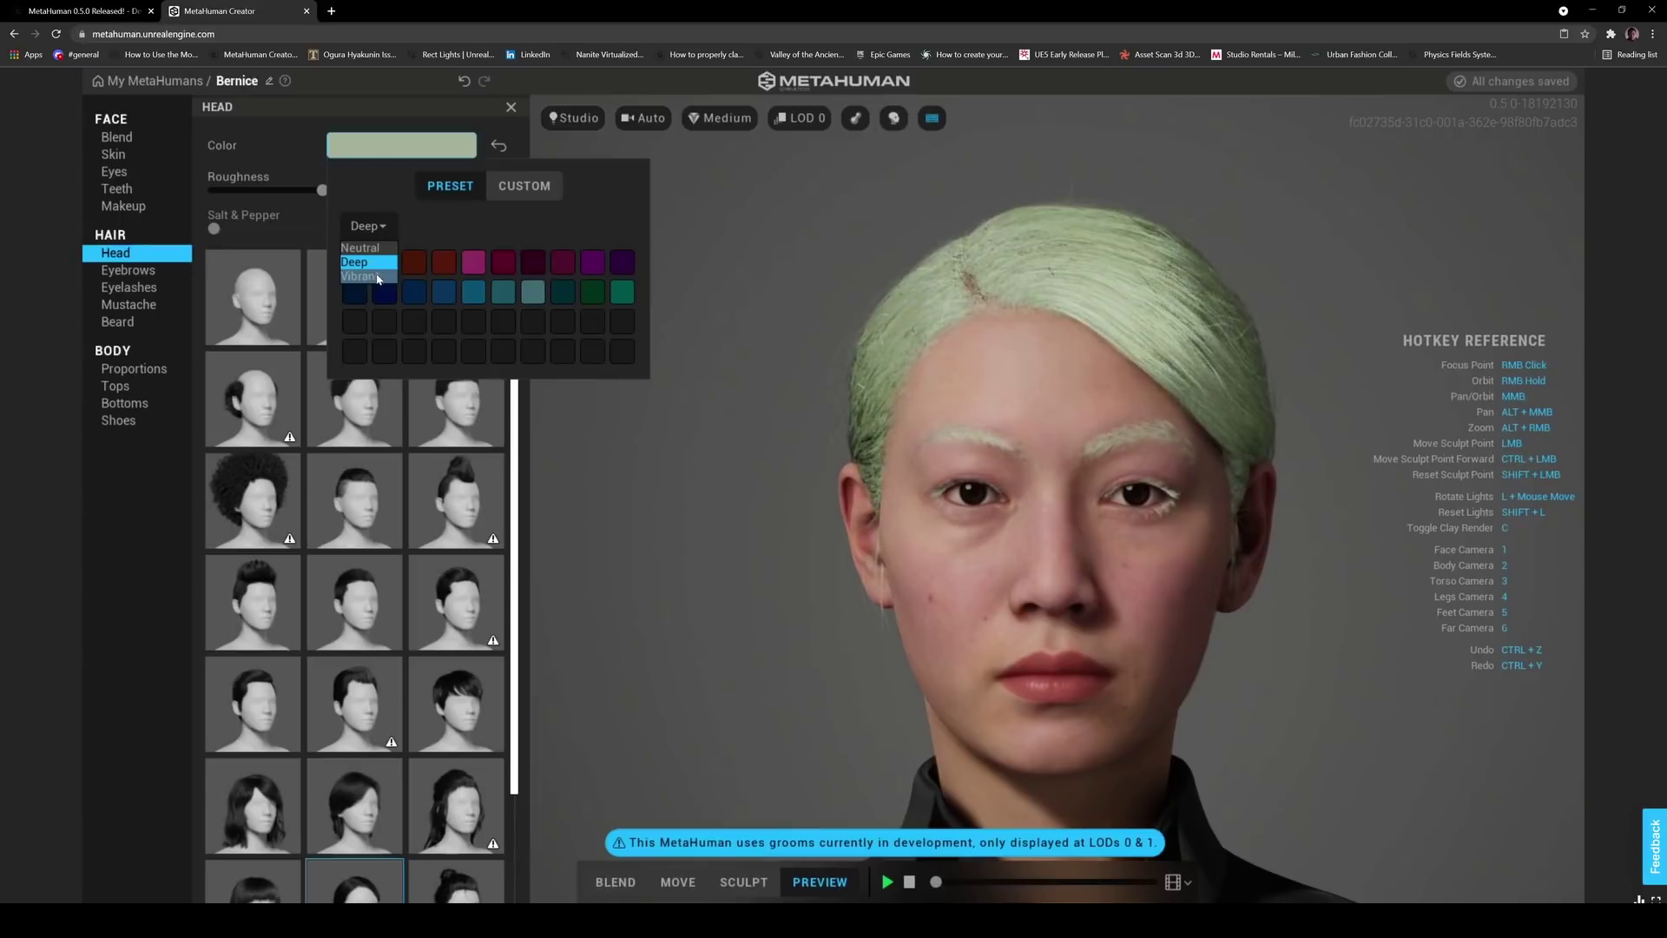
pyautogui.click(372, 276)
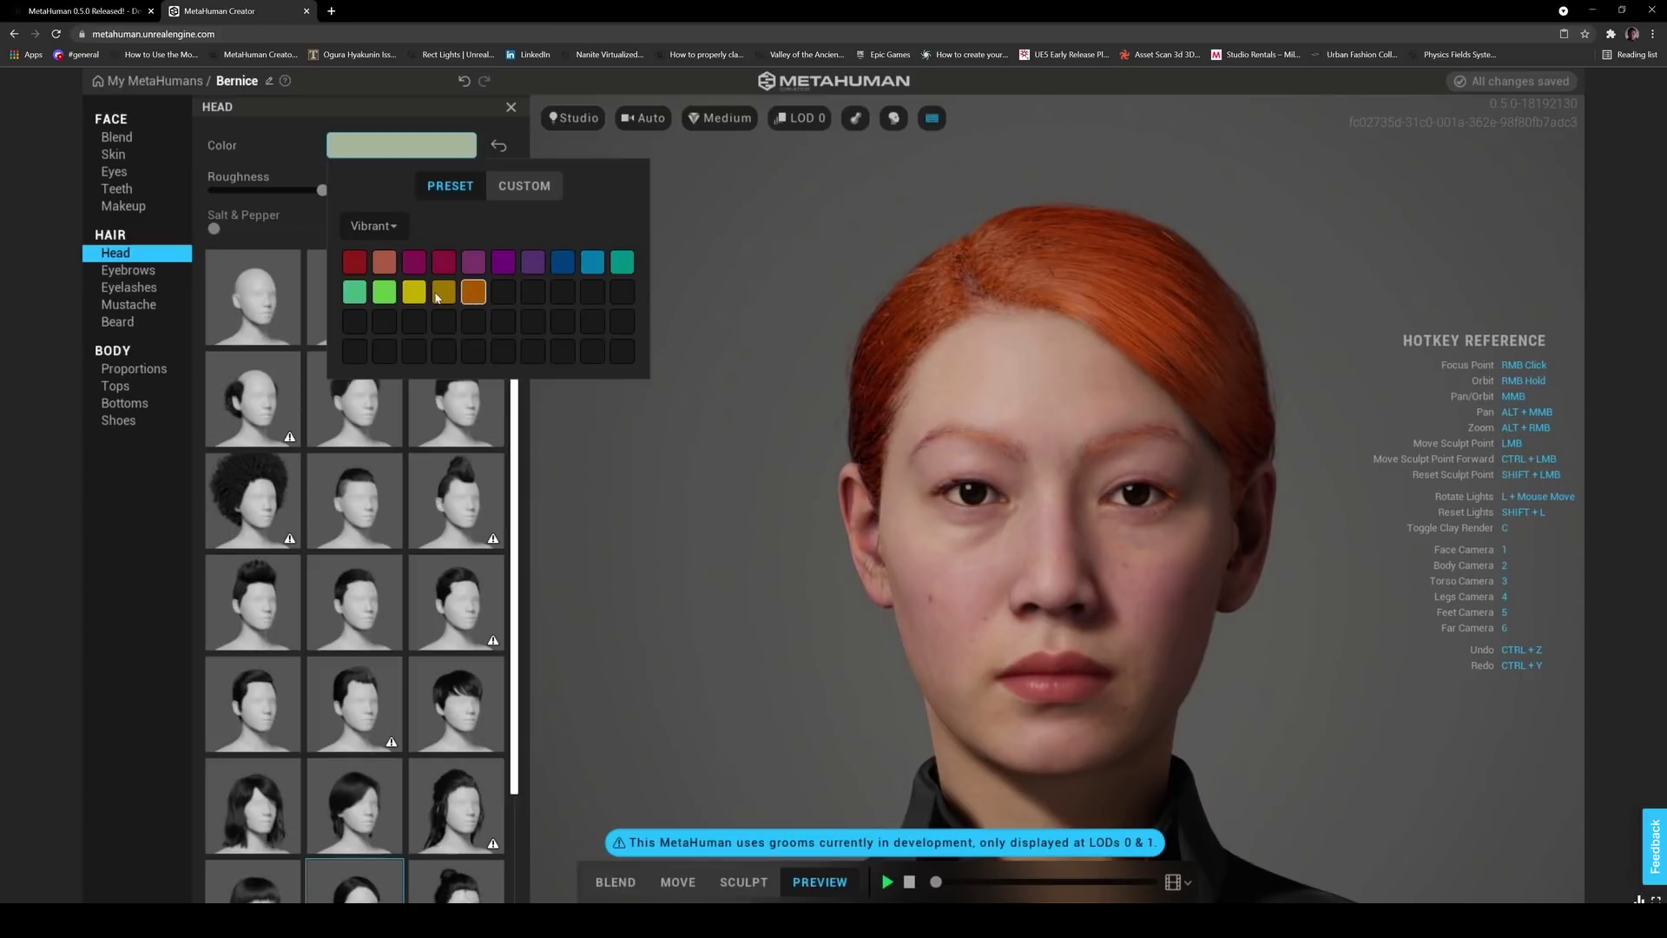
pyautogui.click(372, 225)
pyautogui.click(372, 259)
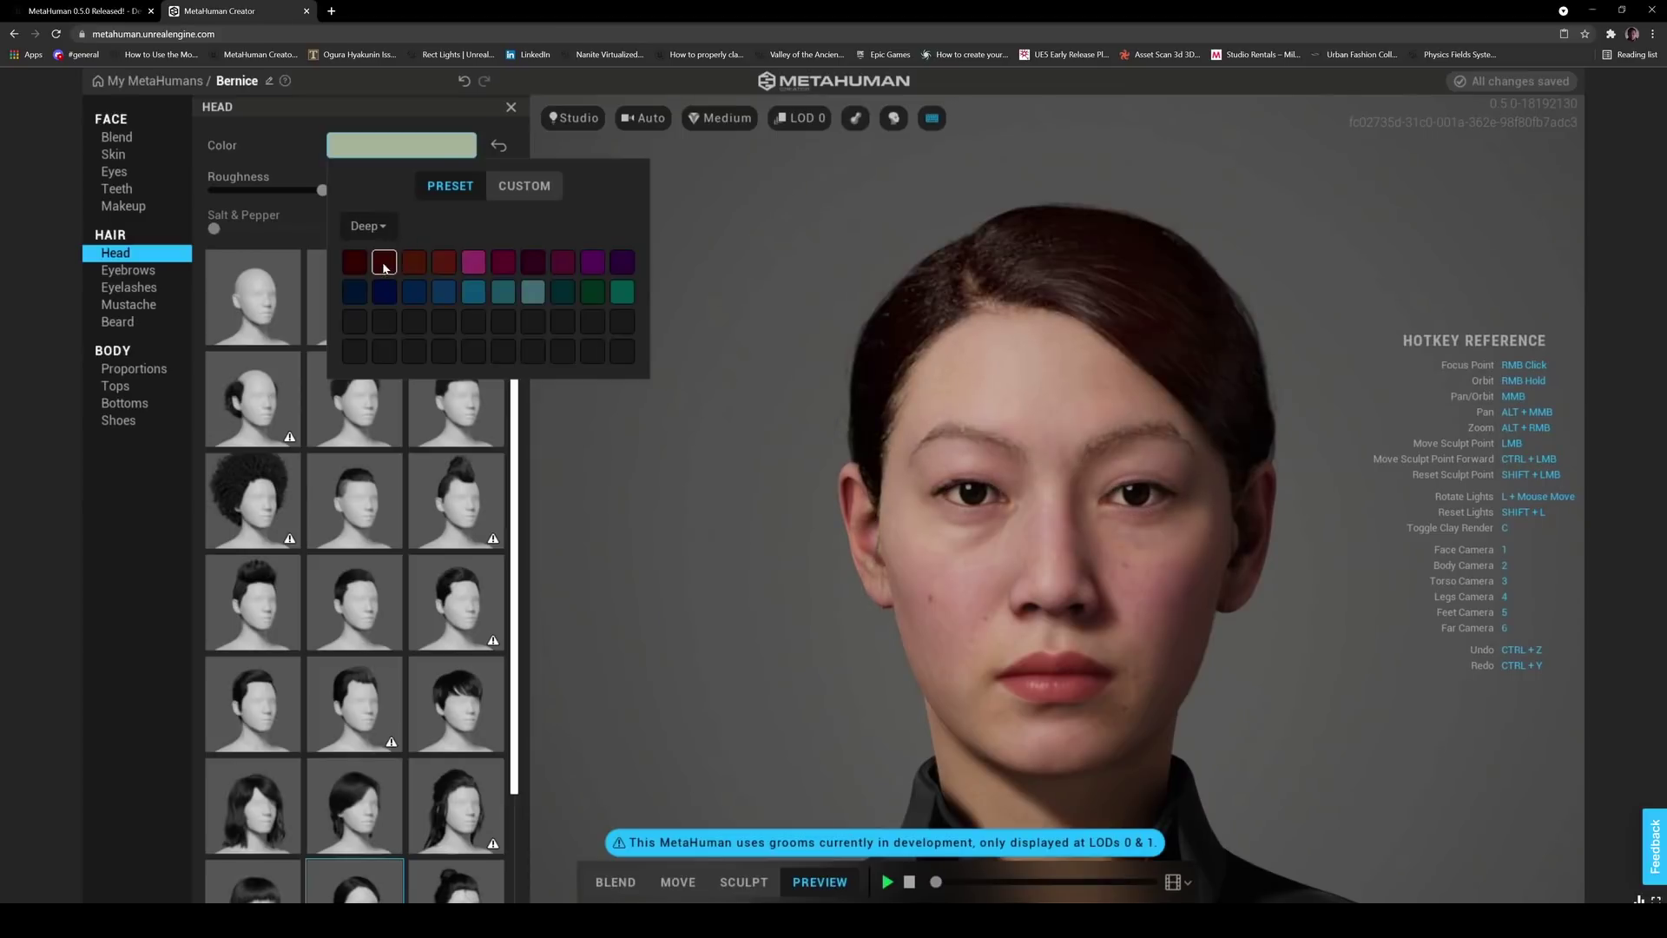
pyautogui.click(743, 123)
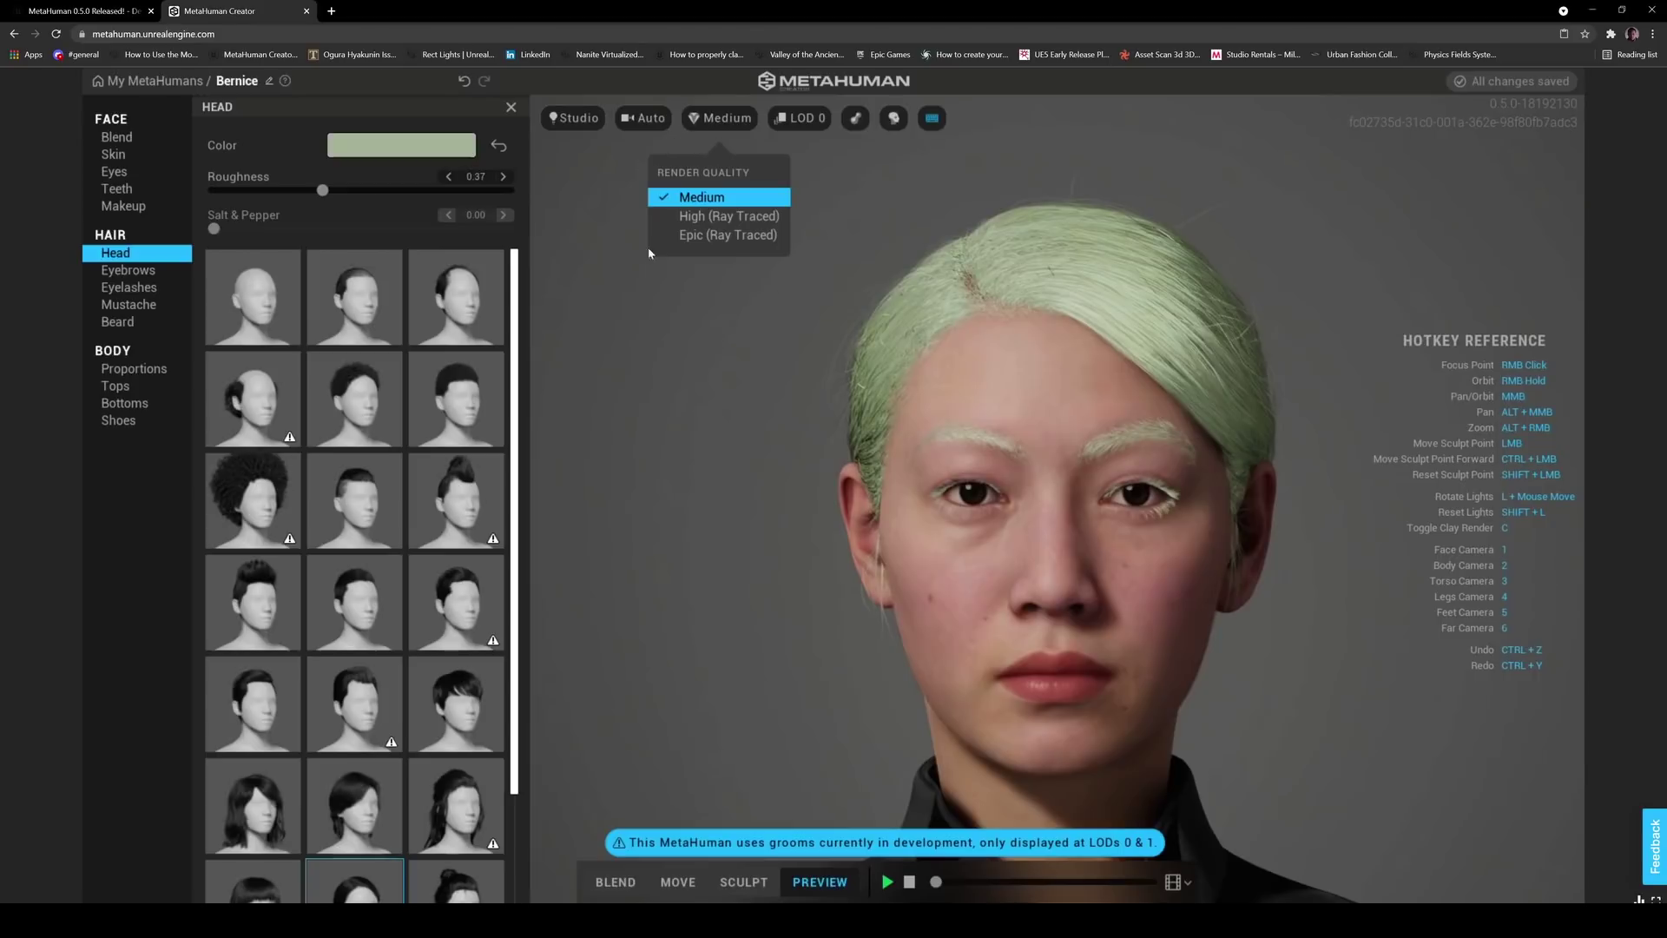
# Change the custom hair dye color to 69FFE5 and highlight the color presets item in the forum release notes
pyautogui.click(402, 145)
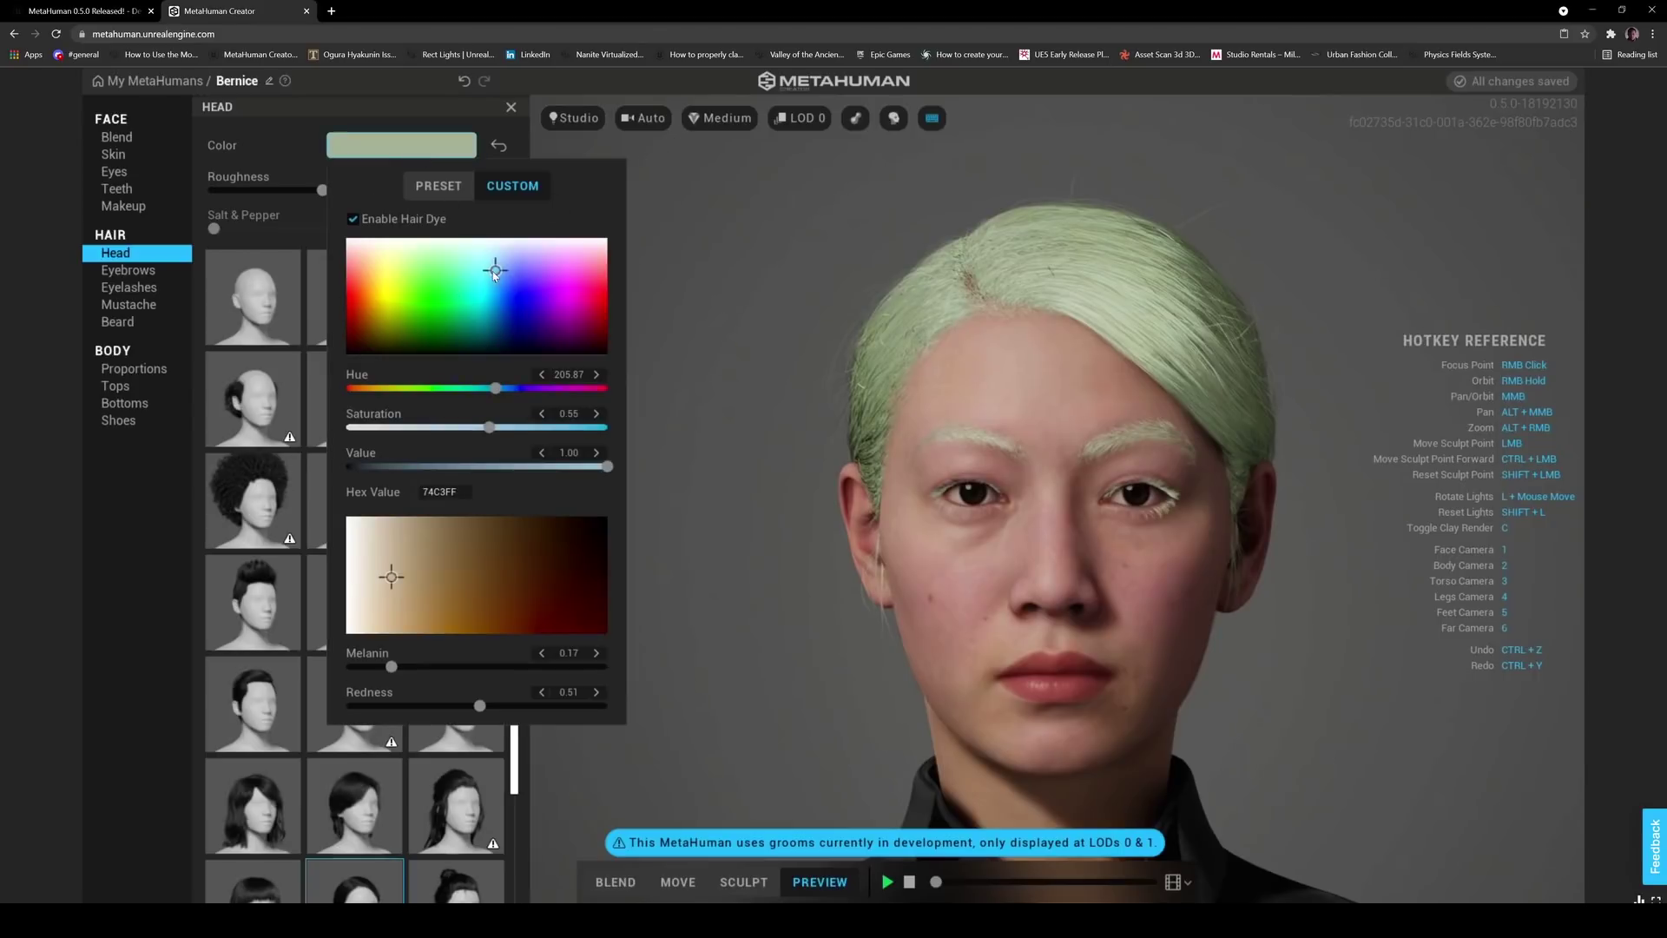
pyautogui.click(83, 11)
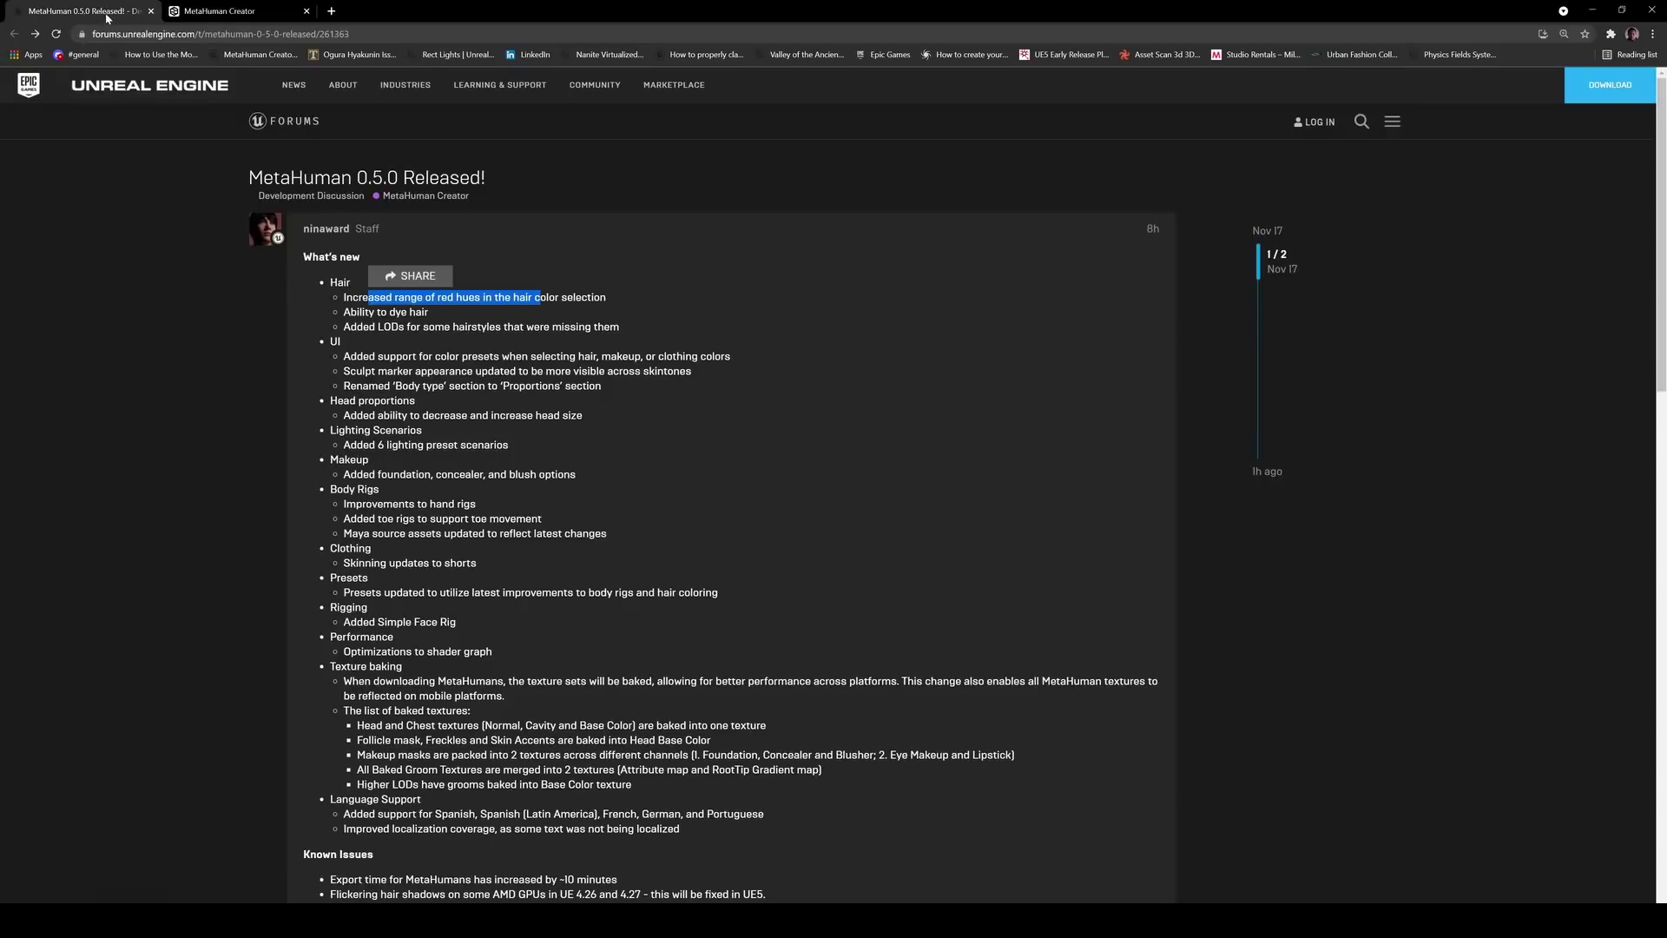
pyautogui.moveTo(342, 326); pyautogui.dragTo(698, 356)
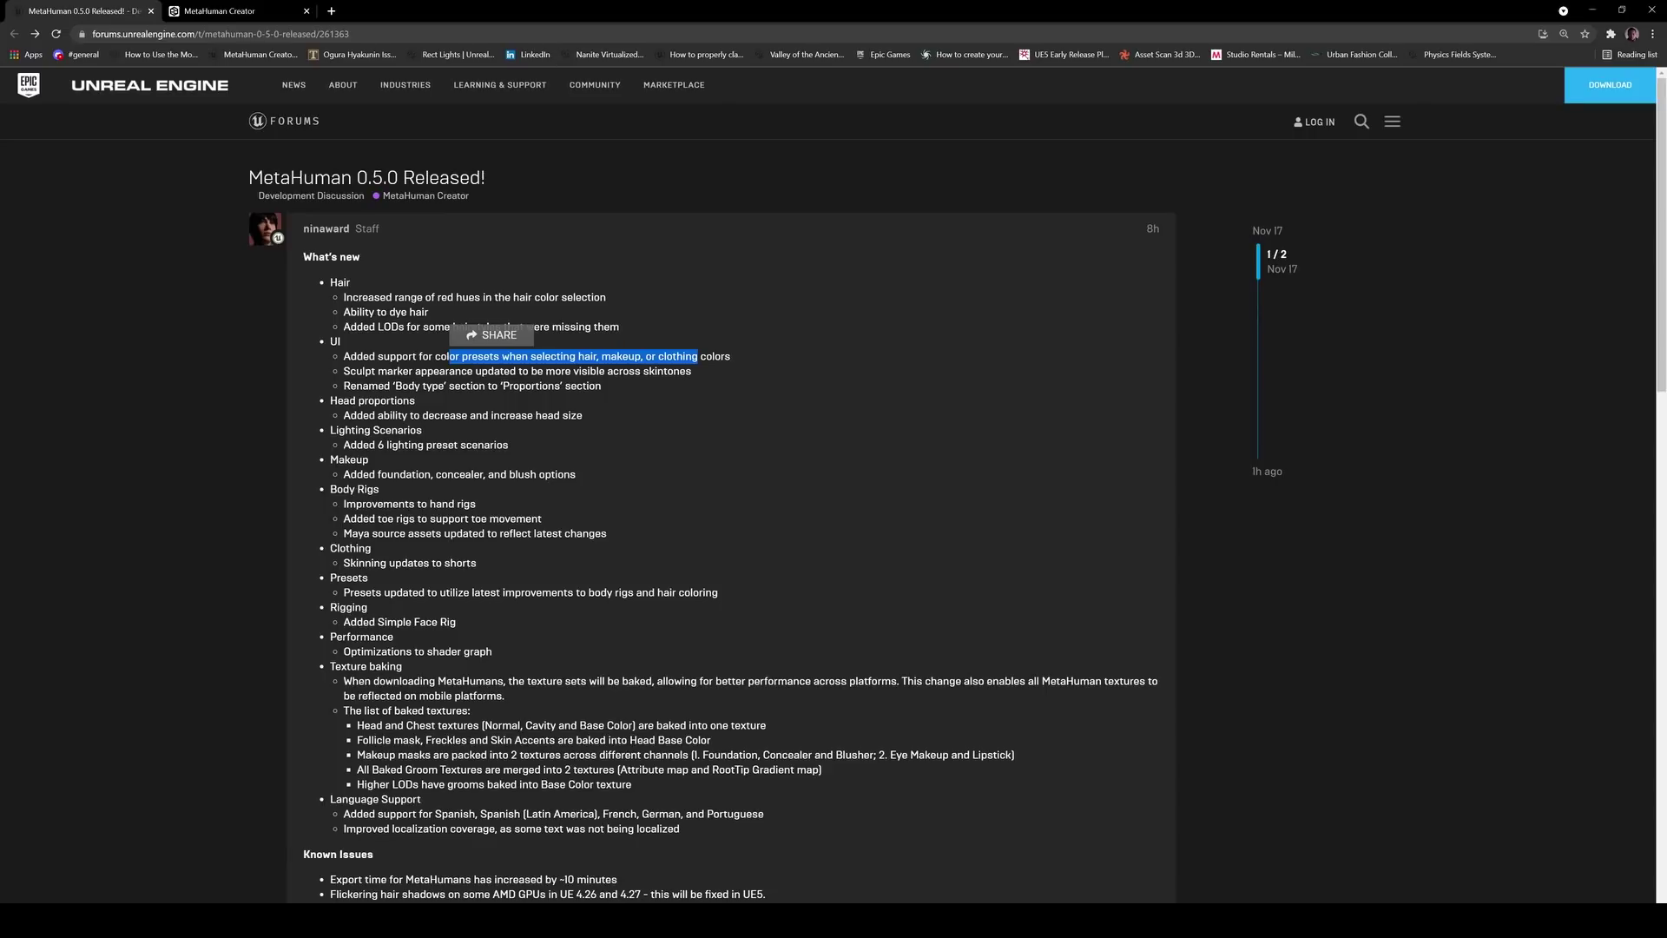
# Return to MetaHuman Creator, activate Sculpt mode and examine the sculpt markers on the face from several angles
pyautogui.click(239, 11)
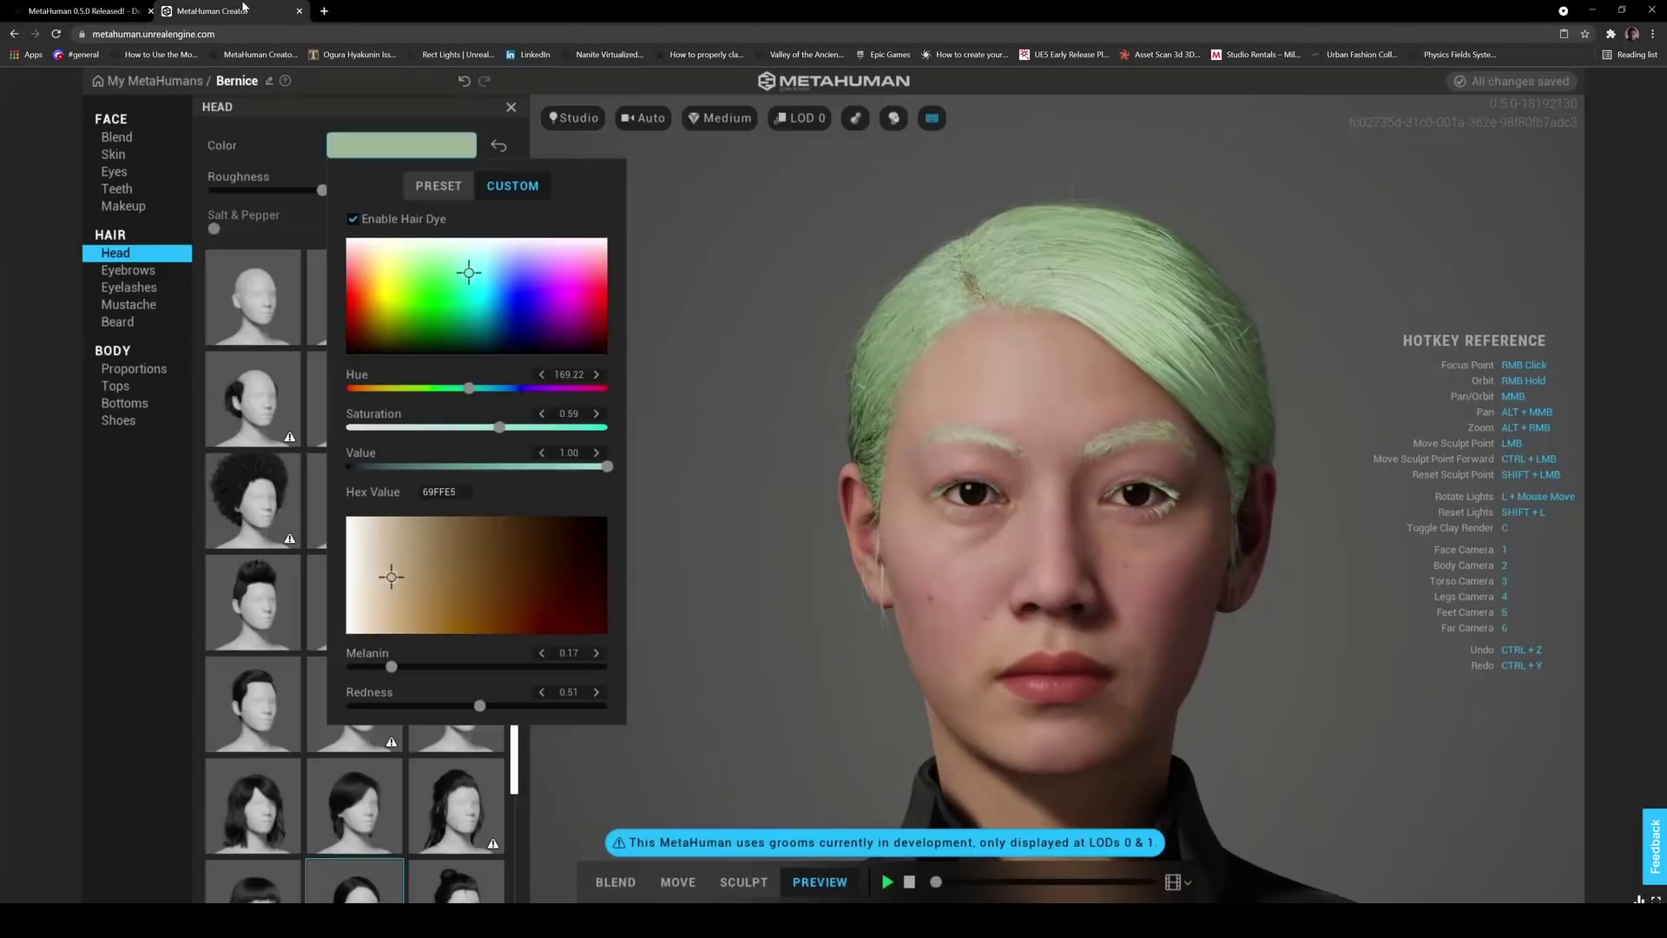
pyautogui.click(711, 236)
pyautogui.click(739, 882)
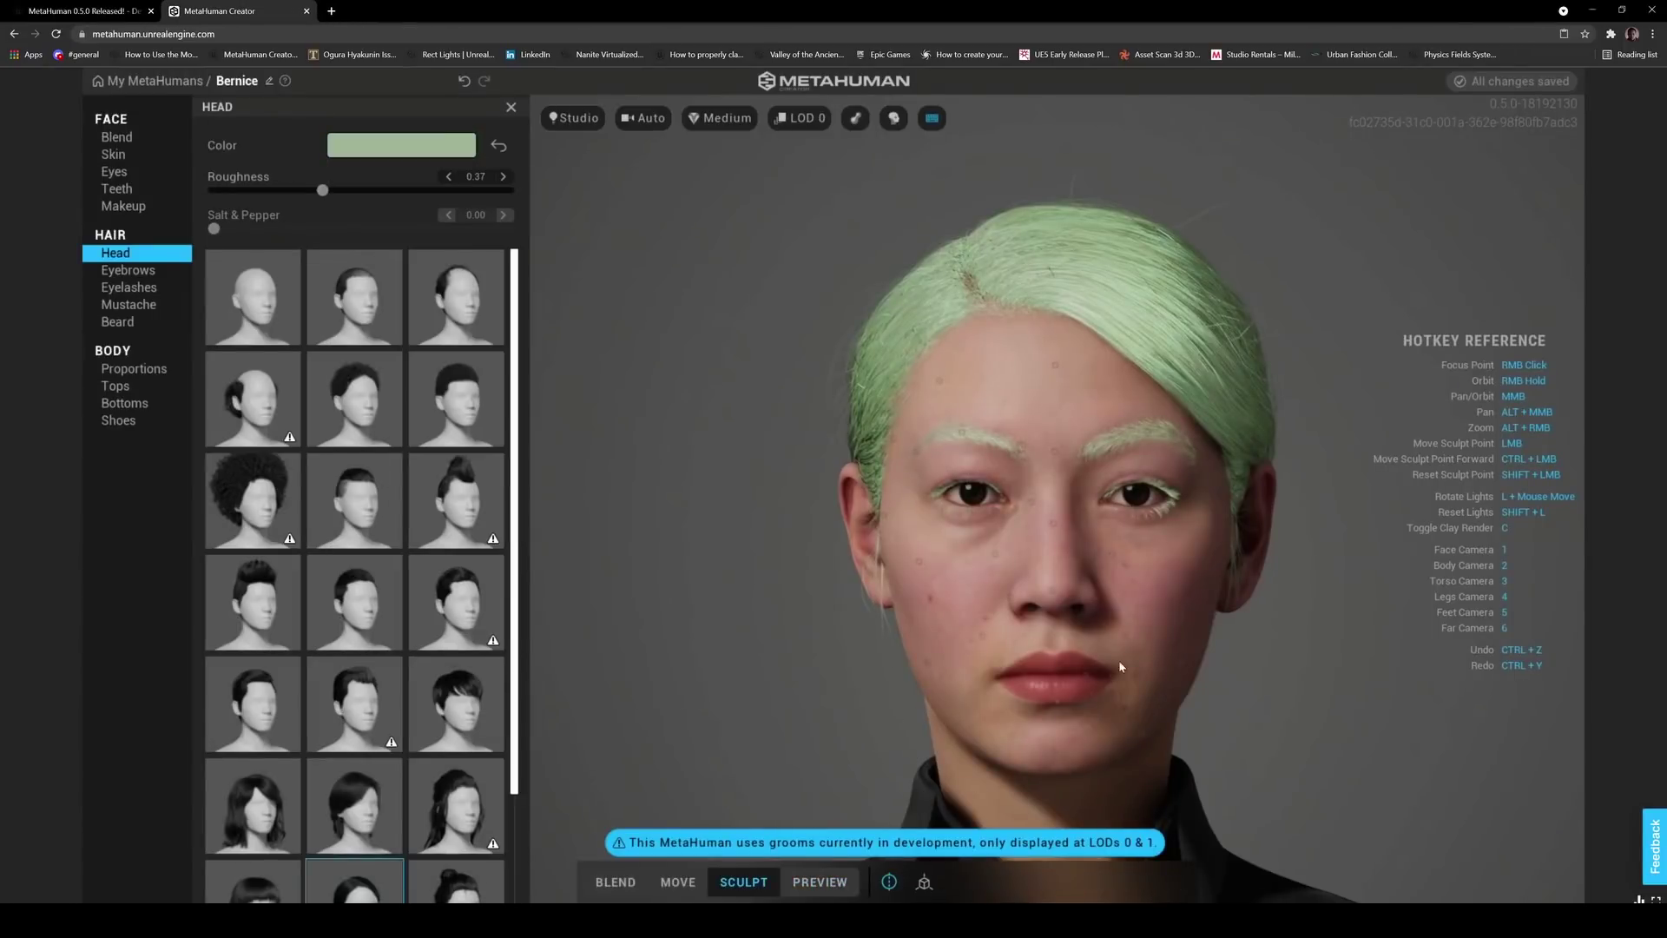
pyautogui.moveTo(1065, 596); pyautogui.dragTo(854, 622, button='right')
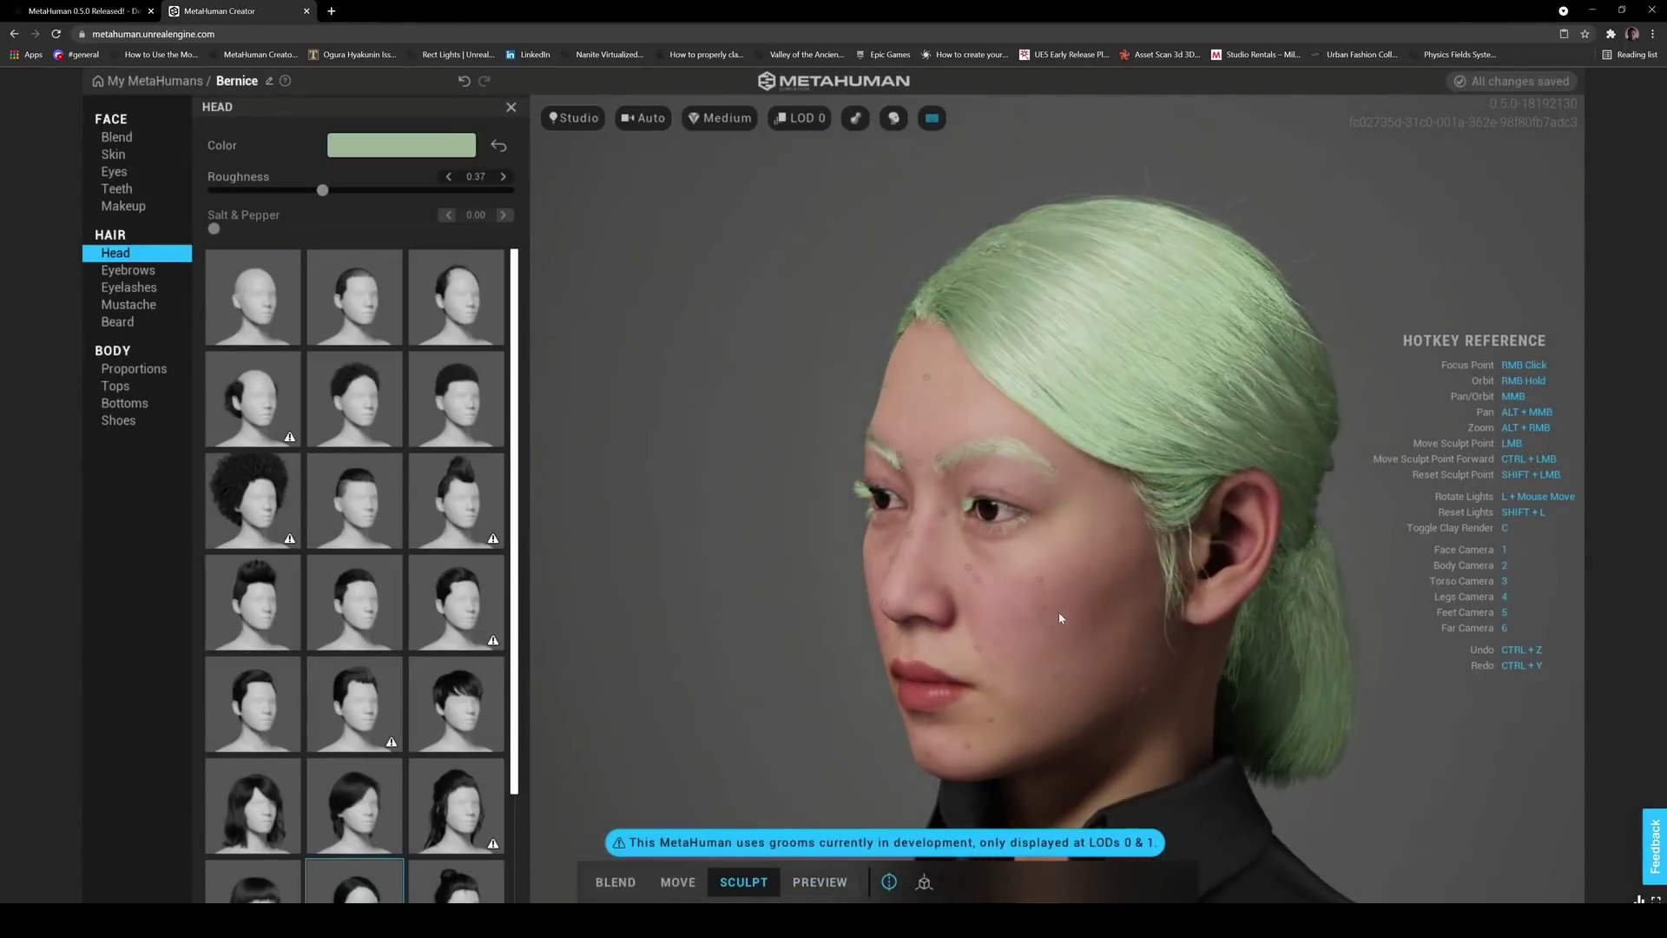
pyautogui.scroll(4, 1056, 620)
pyautogui.scroll(2, 1065, 628)
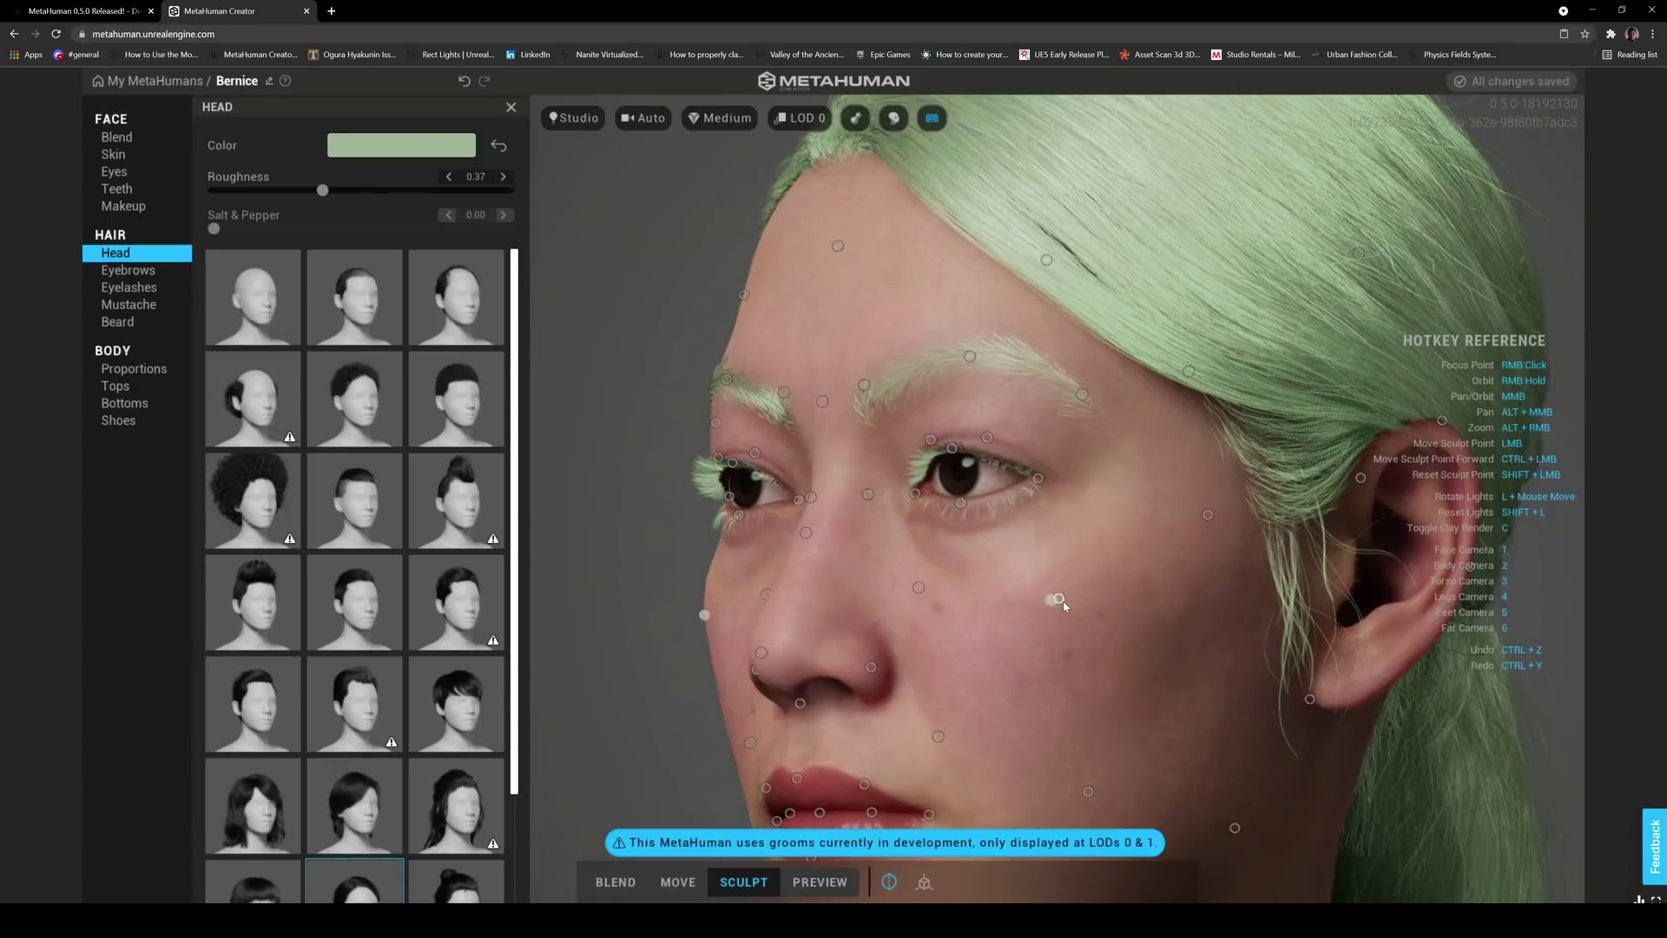
pyautogui.scroll(-1, 1007, 656)
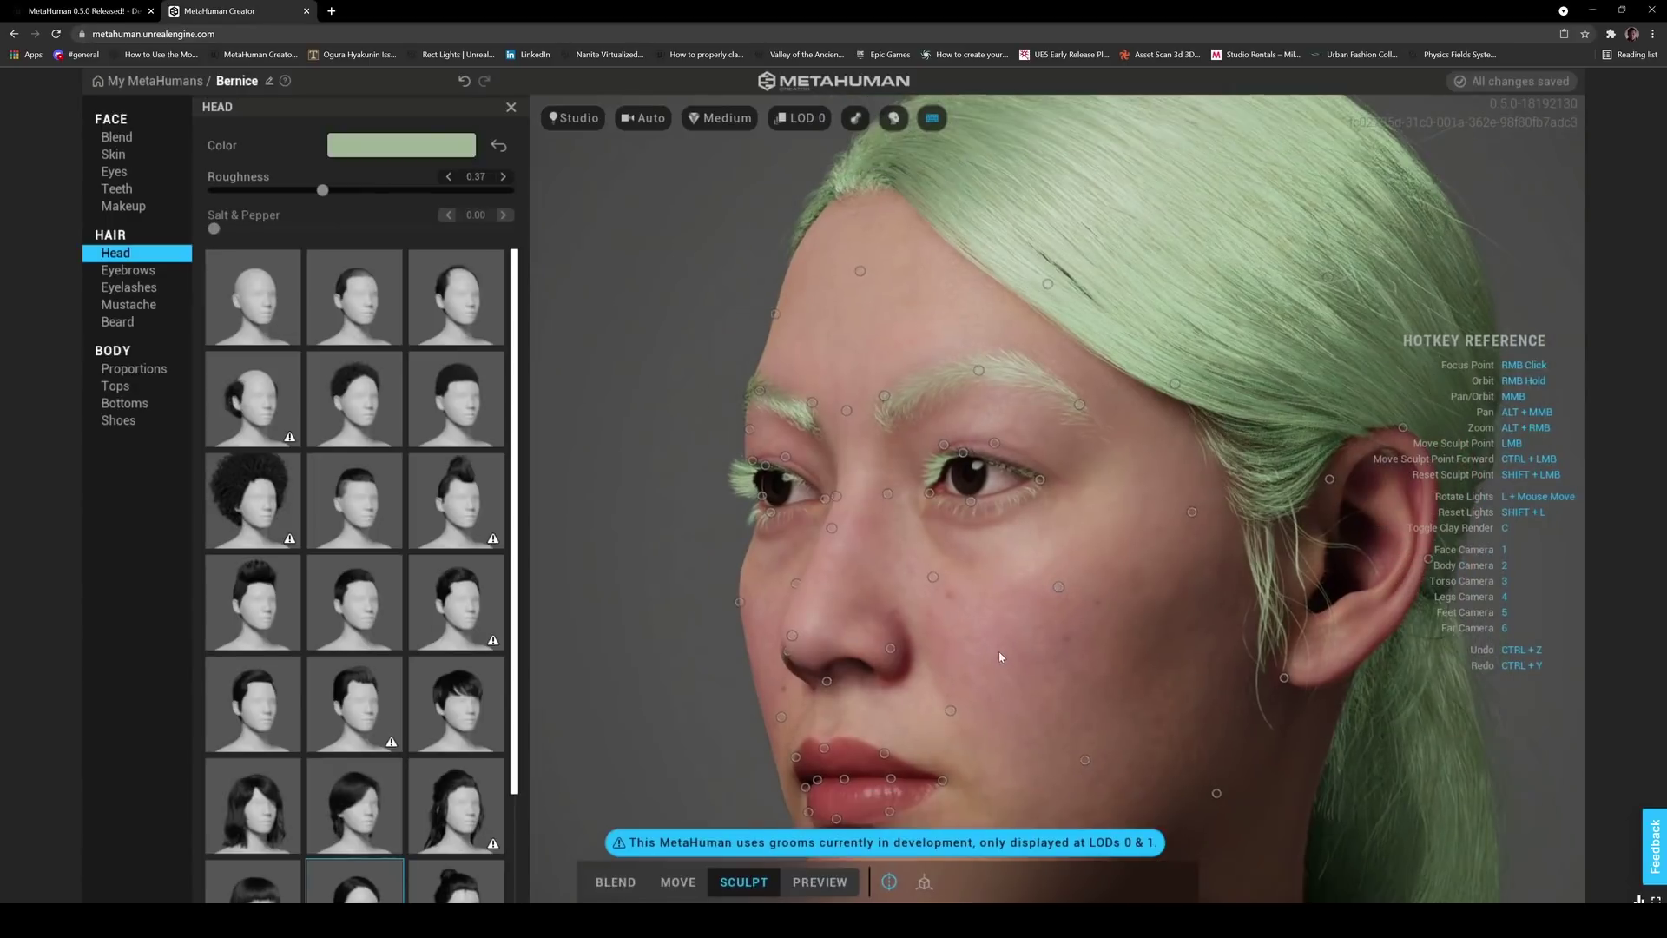
pyautogui.moveTo(1071, 646)
pyautogui.mouseDown(button='right')
pyautogui.moveTo(1284, 674)
pyautogui.moveTo(927, 570)
pyautogui.moveTo(1228, 644)
pyautogui.moveTo(998, 700)
pyautogui.moveTo(939, 777)
pyautogui.moveTo(1237, 495)
pyautogui.moveTo(1187, 555)
pyautogui.moveTo(1201, 569)
pyautogui.mouseUp(button='right')
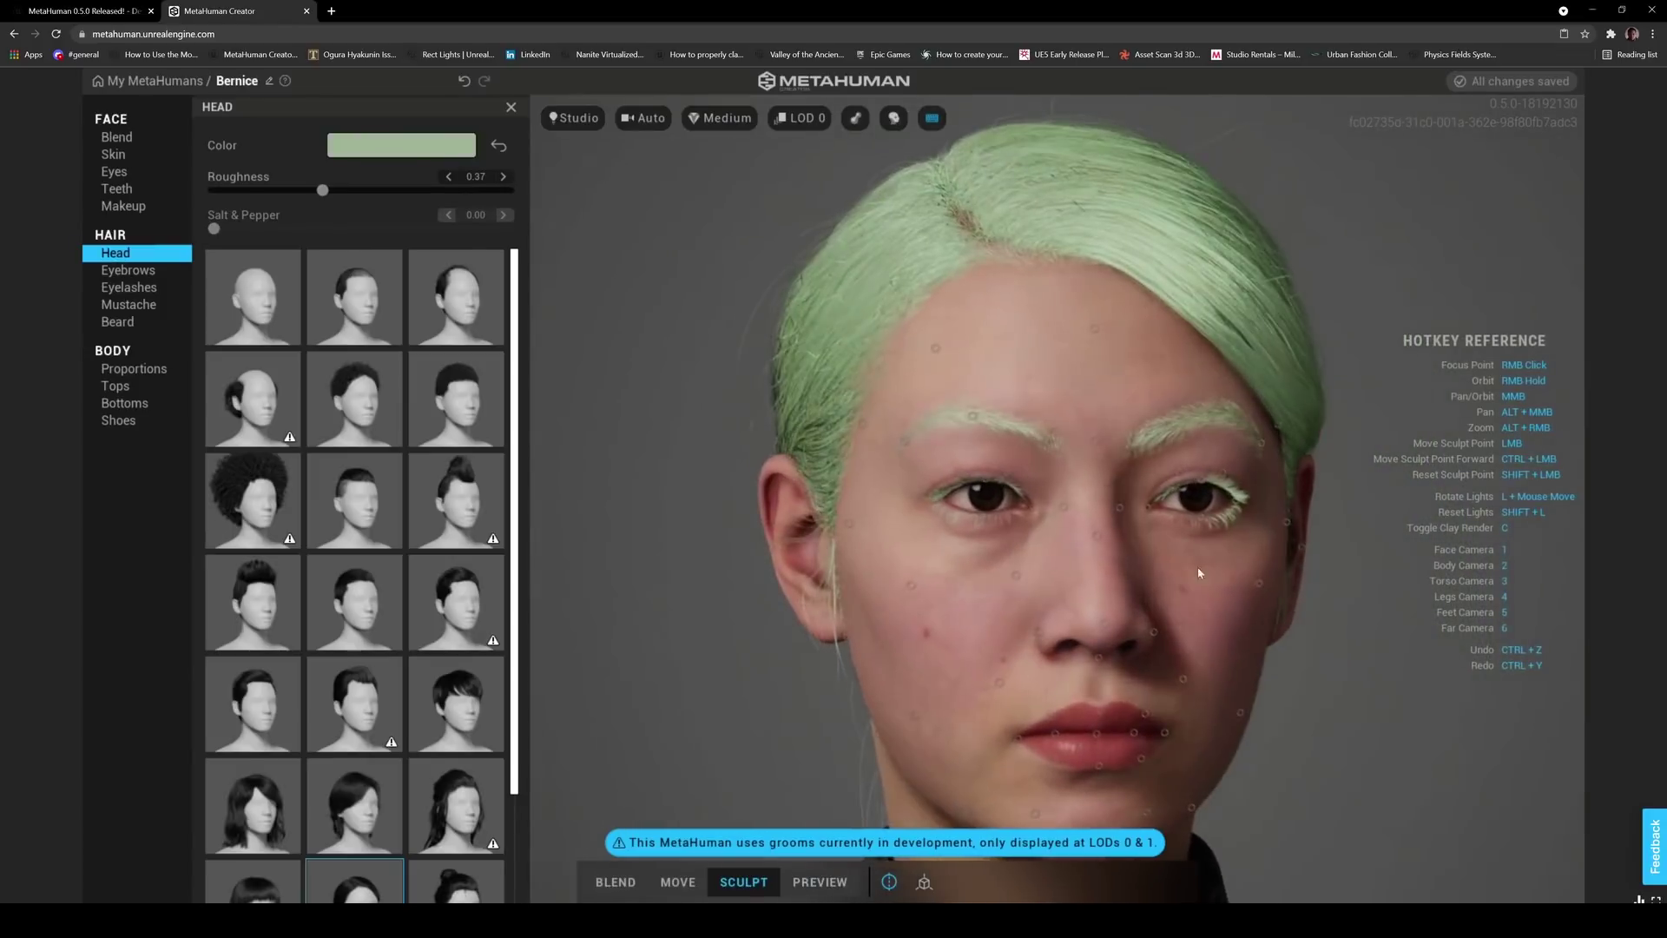
# Highlight and read the release note about the 'Body type' section being renamed to 'Proportions' on the forum page
pyautogui.click(113, 12)
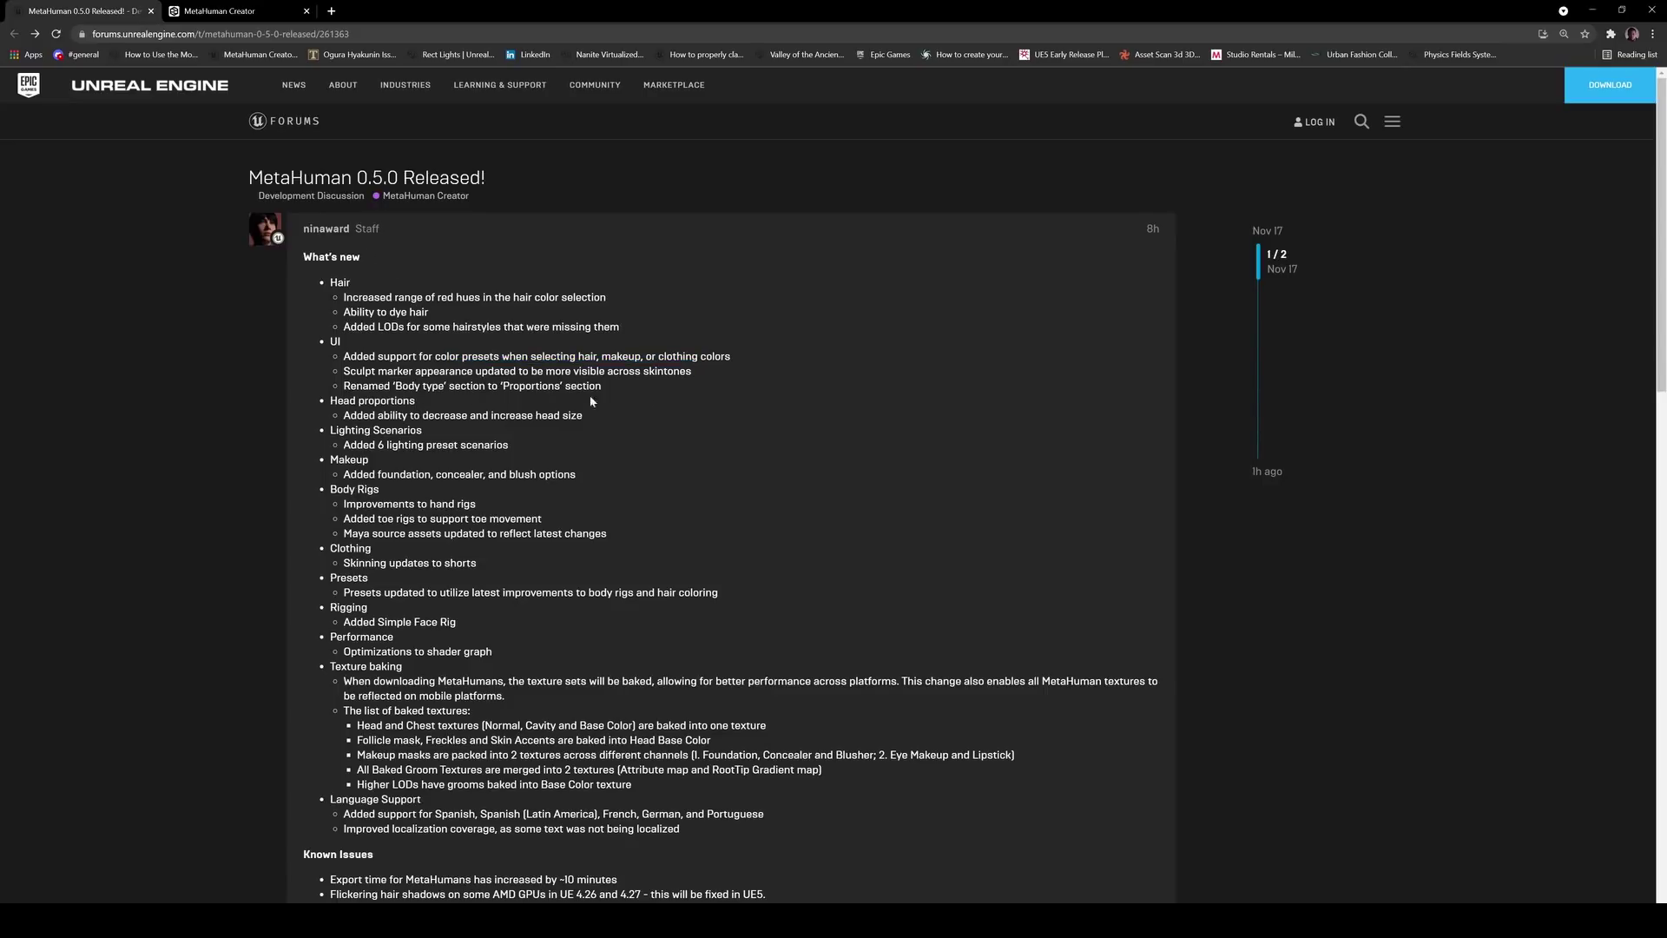
pyautogui.moveTo(609, 390)
pyautogui.mouseDown()
pyautogui.moveTo(343, 387)
pyautogui.moveTo(604, 390)
pyautogui.mouseUp()
pyautogui.click(343, 388)
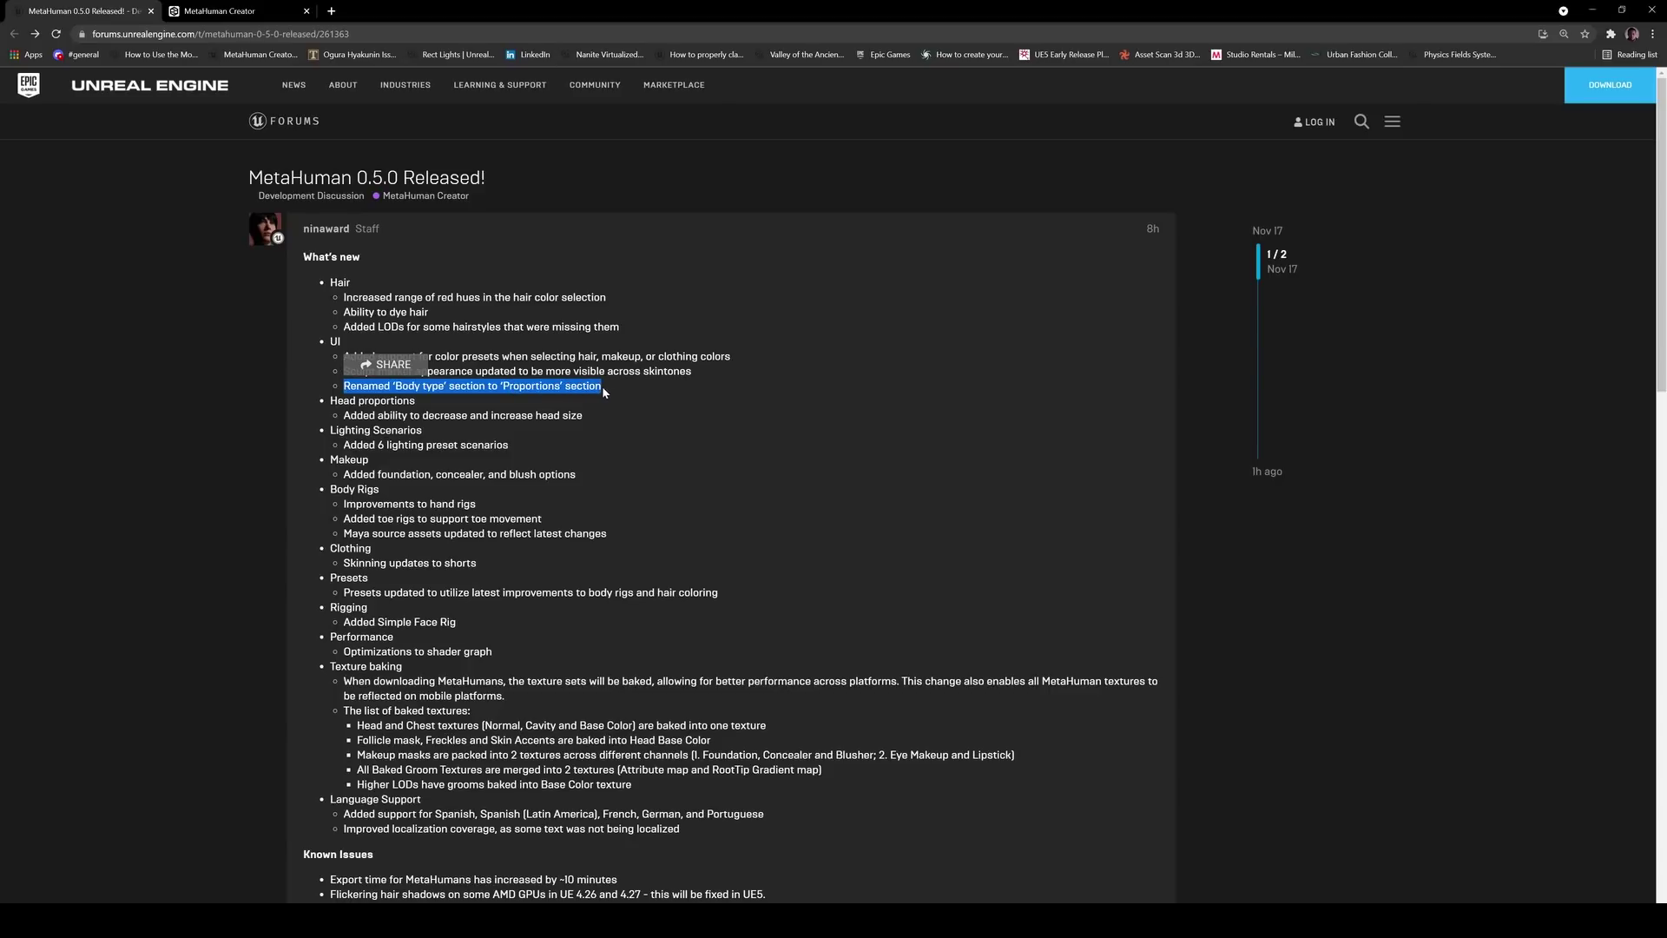
pyautogui.click(585, 401)
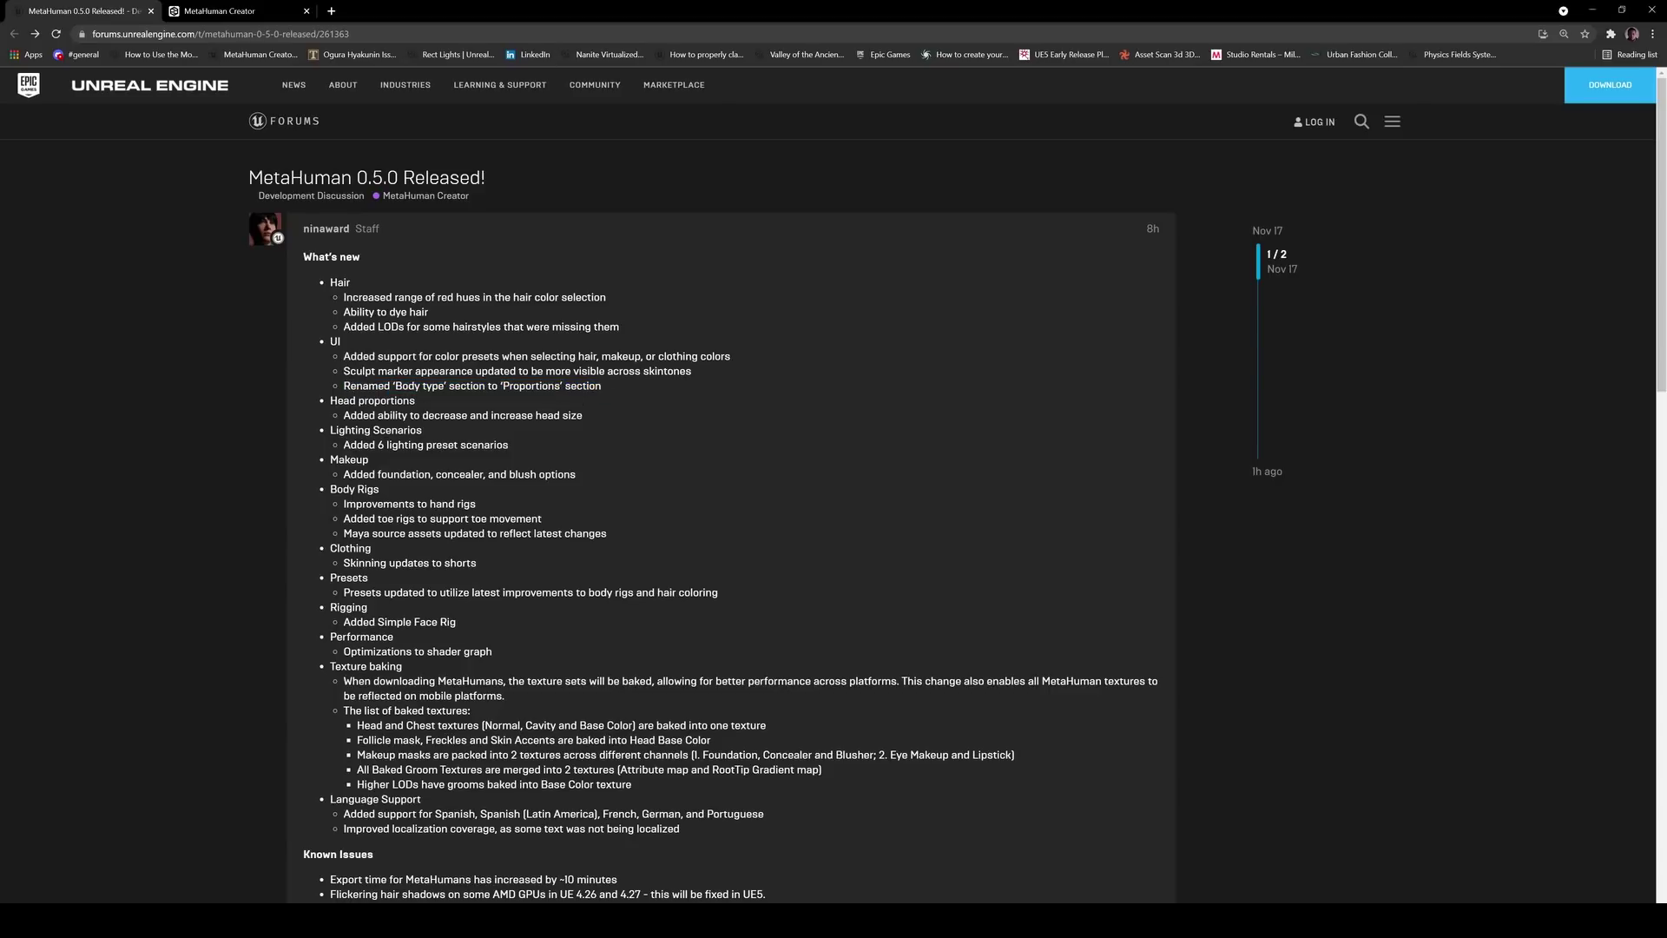
# Open the body Proportions settings in MetaHuman Creator and increase the head scale to 1.00
pyautogui.click(251, 10)
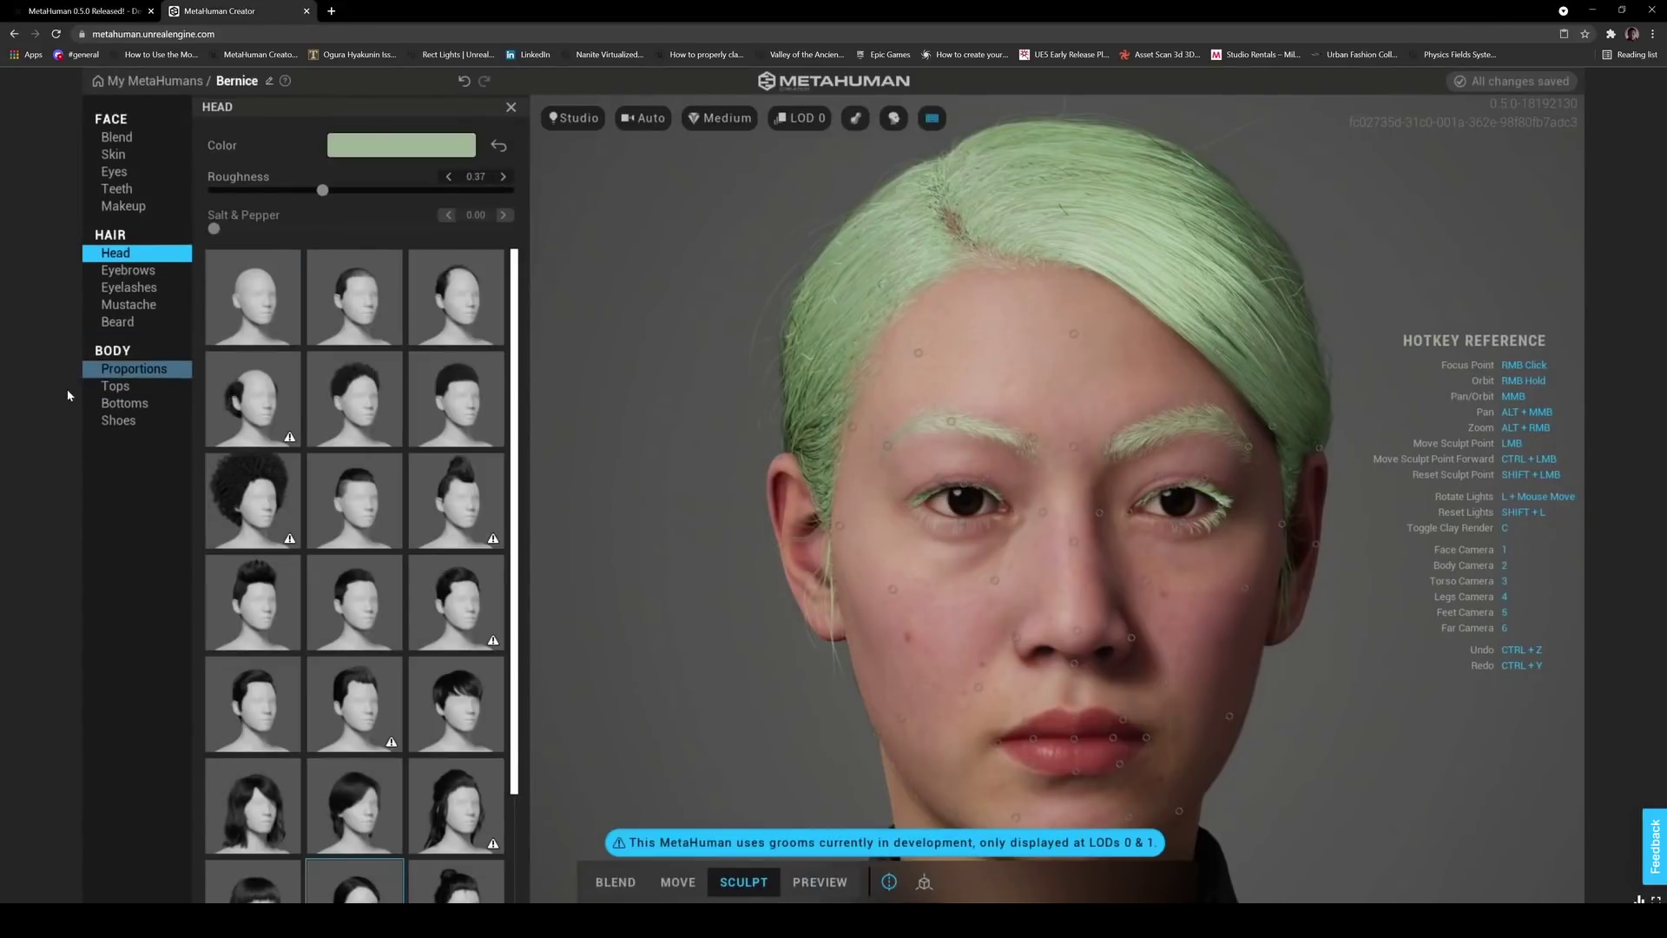
pyautogui.click(131, 368)
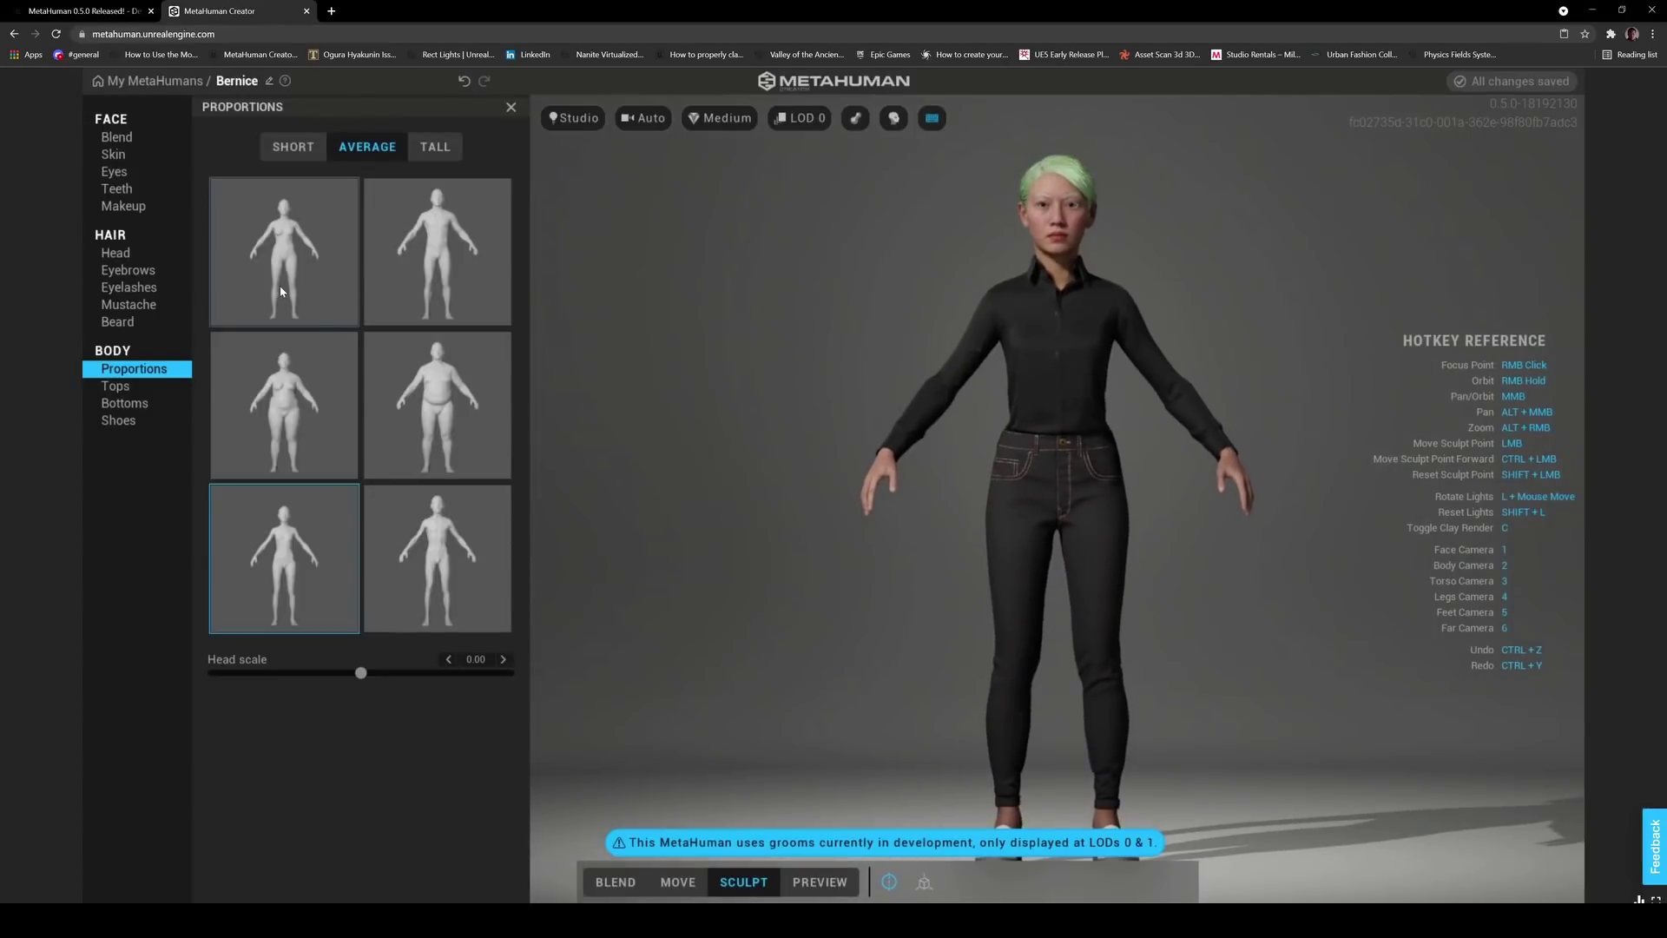
pyautogui.moveTo(929, 286)
pyautogui.mouseDown(button='right')
pyautogui.moveTo(688, 310)
pyautogui.moveTo(1061, 330)
pyautogui.mouseUp(button='right')
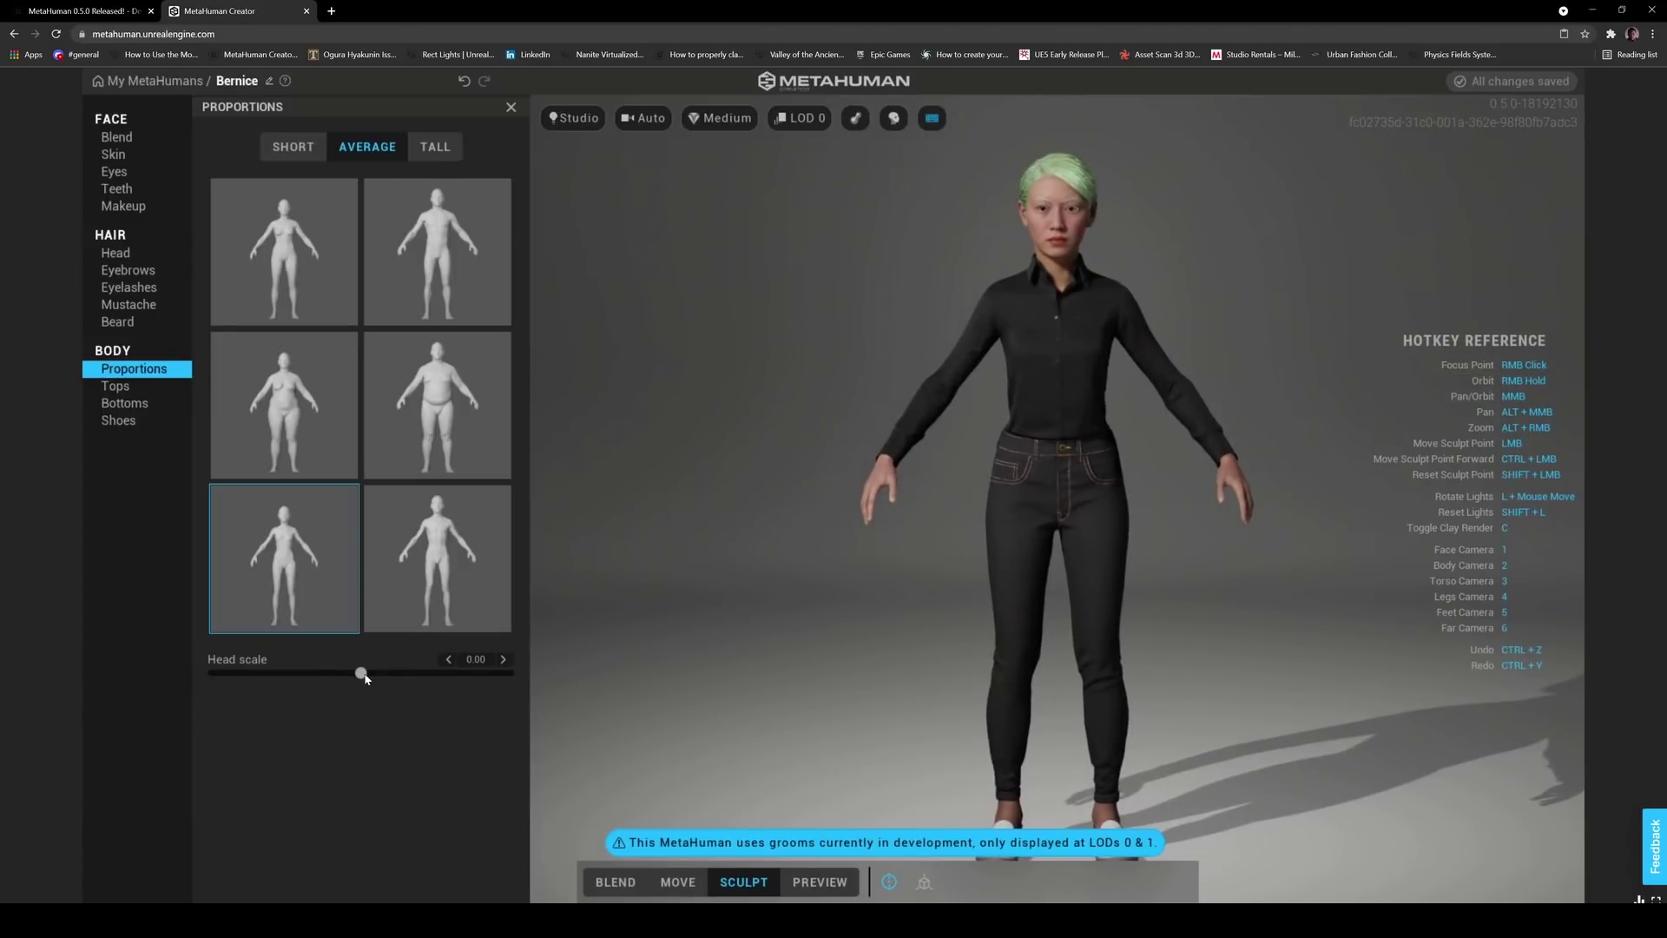
pyautogui.moveTo(361, 674); pyautogui.dragTo(808, 676)
pyautogui.moveTo(484, 671); pyautogui.dragTo(852, 513)
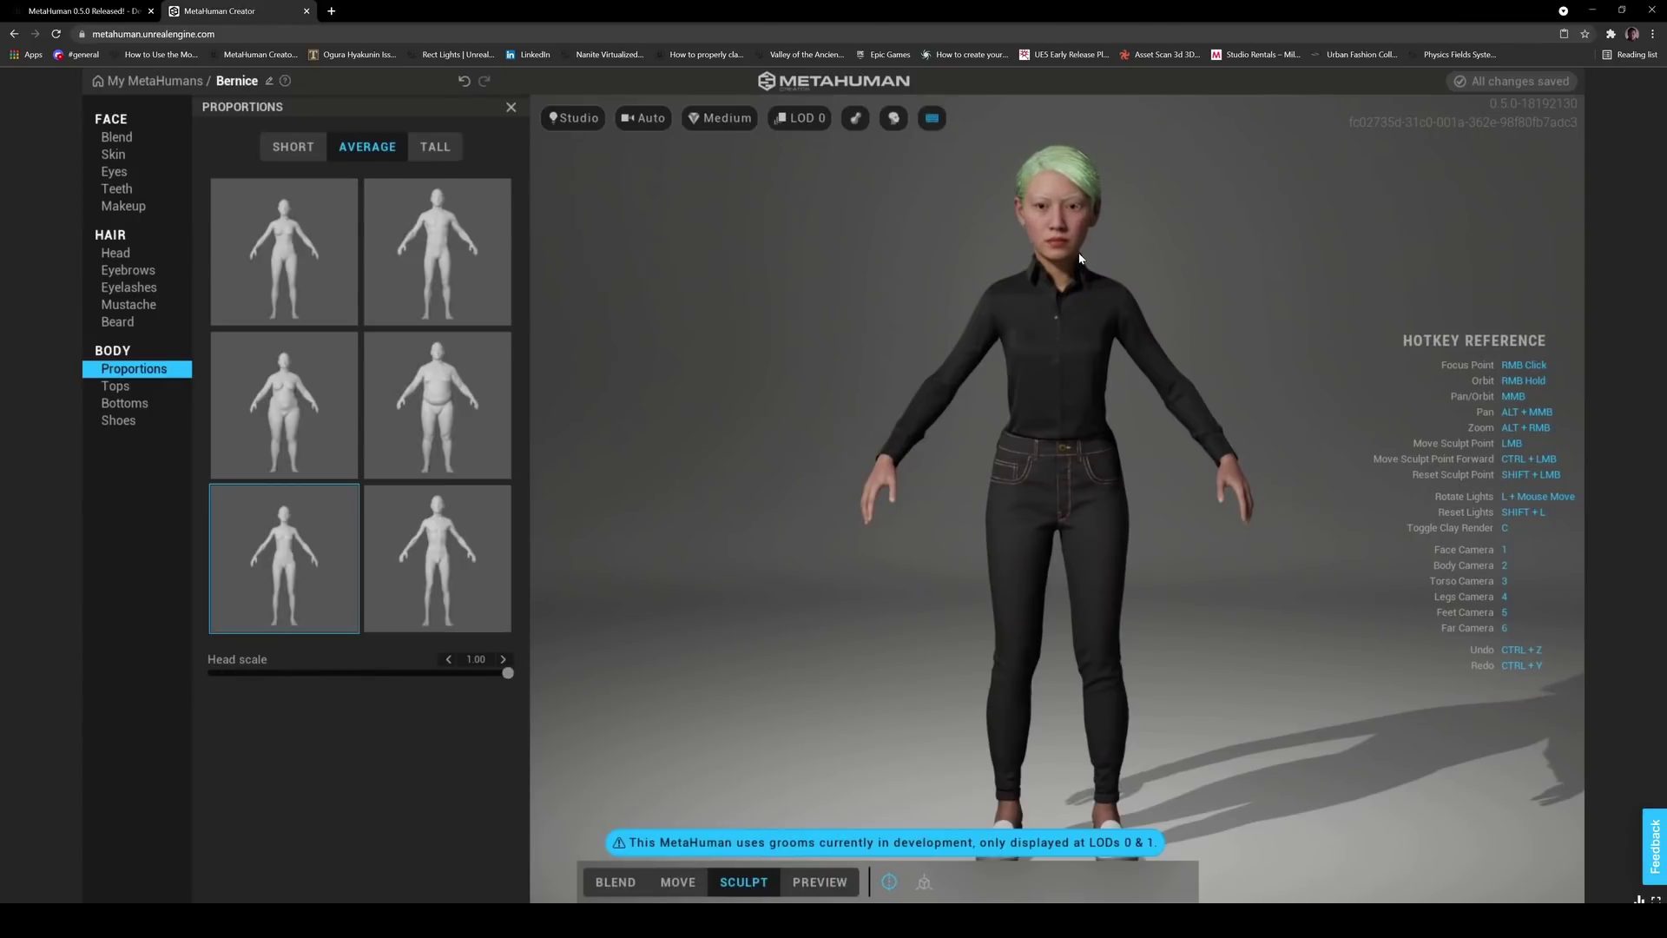
pyautogui.keyDown('alt'); pyautogui.moveTo(1079, 259); pyautogui.dragTo(1151, 260, button='right'); pyautogui.keyUp('alt')
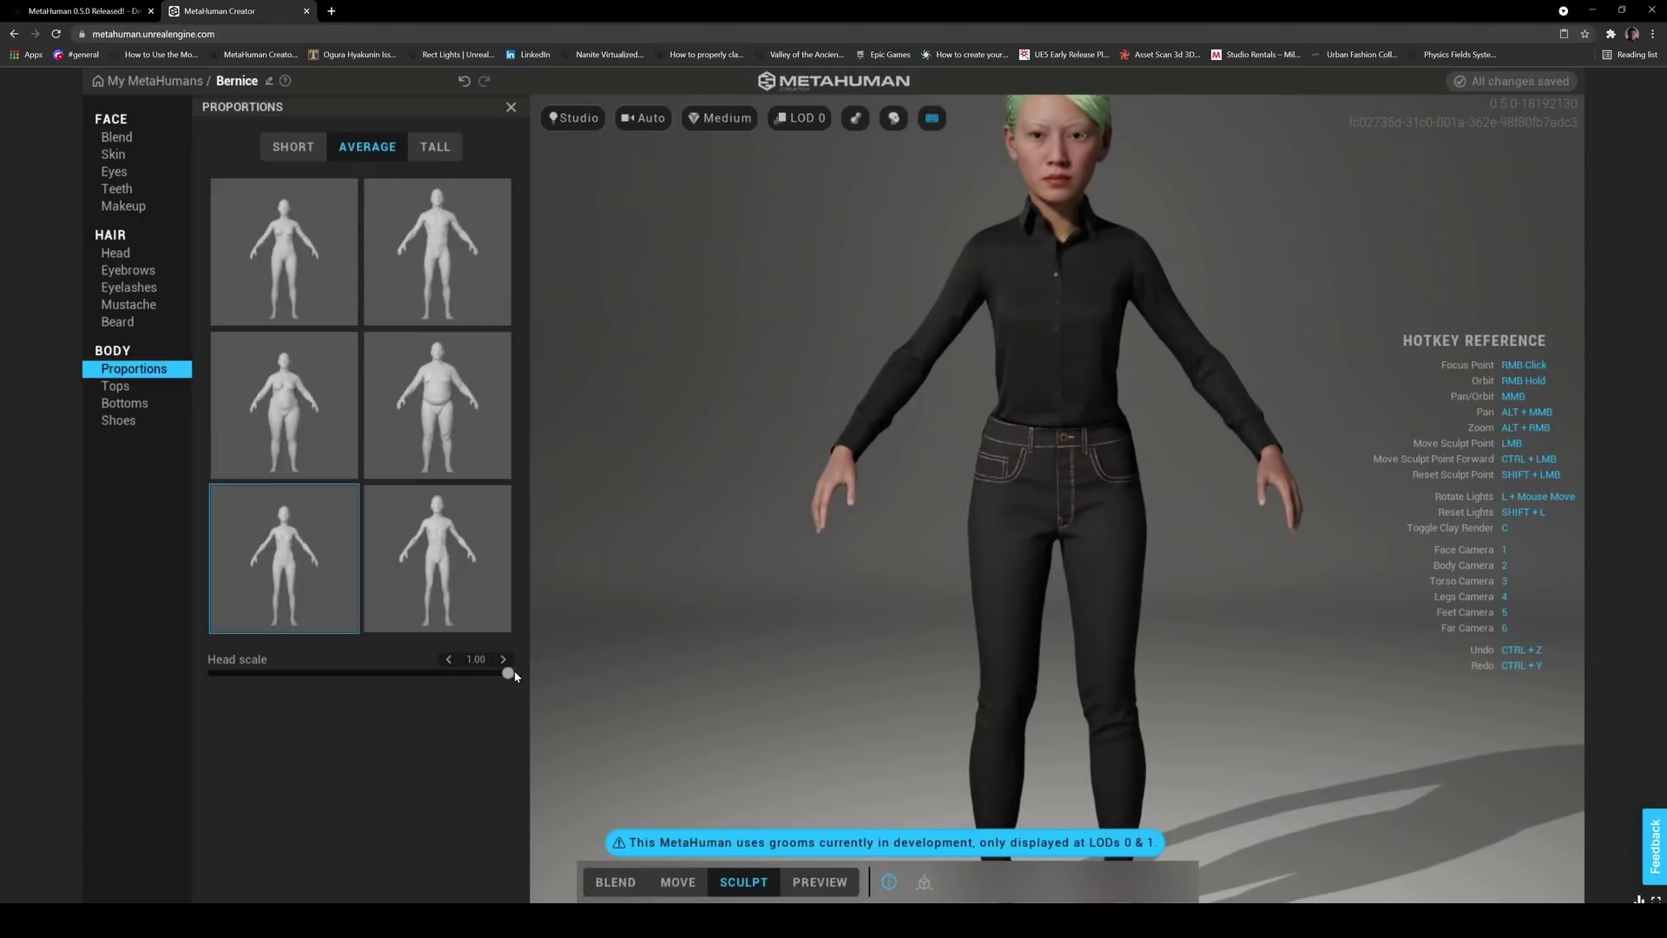
# Reduce the character's head scale to -0.24 and check the head against the body
pyautogui.moveTo(508, 674); pyautogui.dragTo(397, 674)
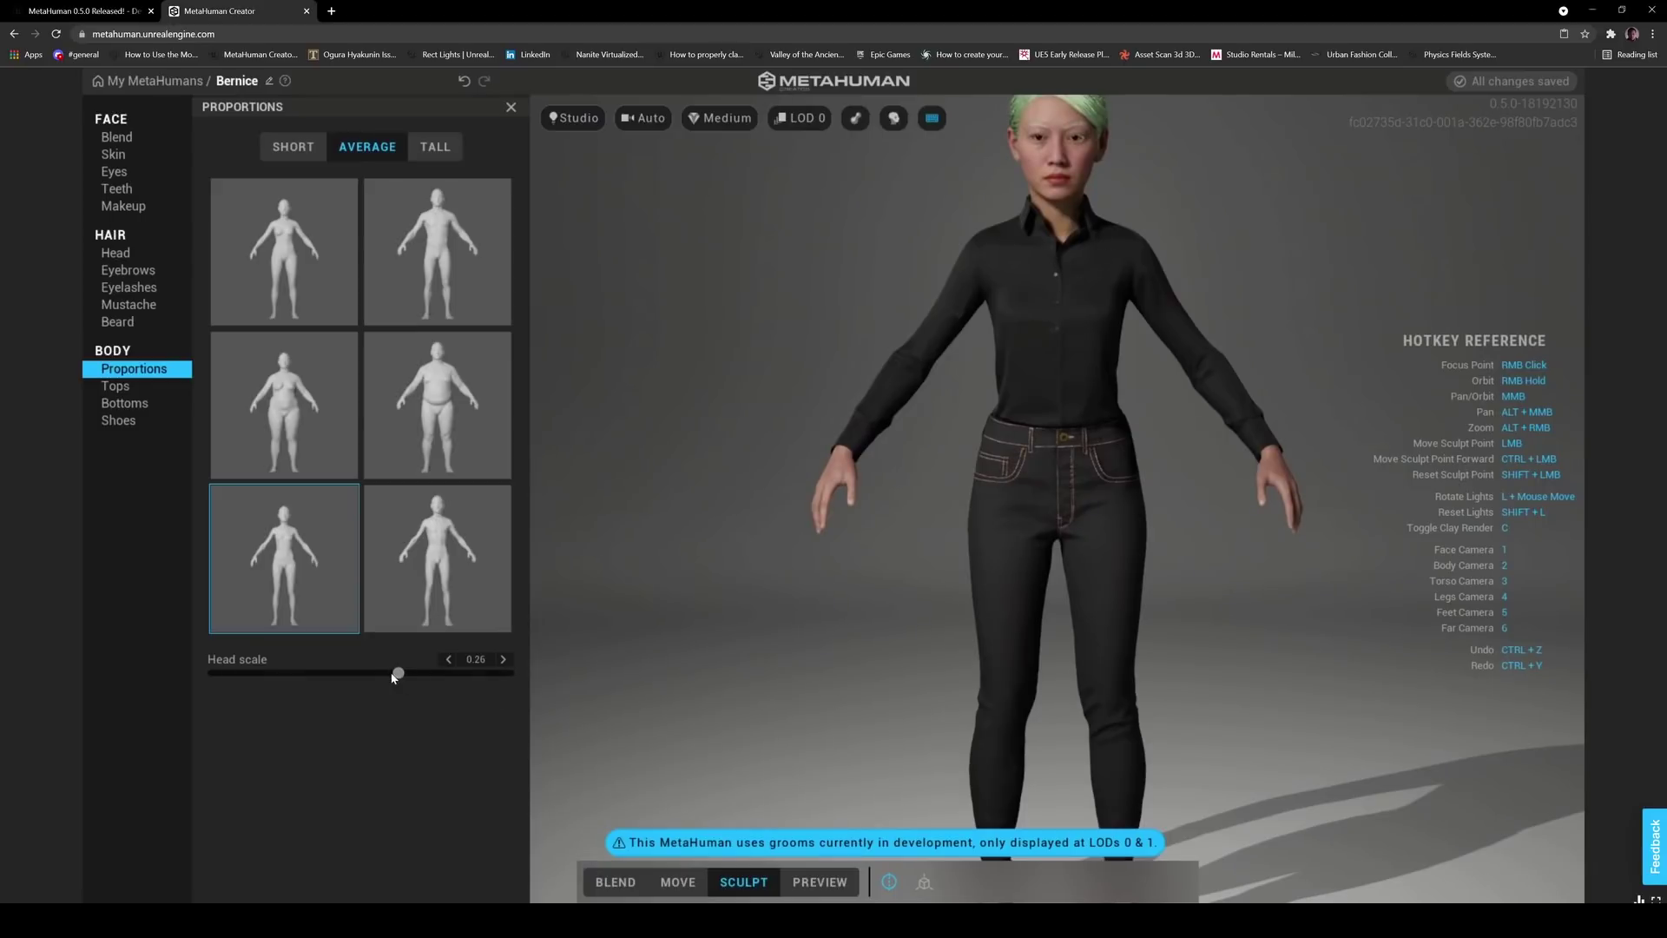
pyautogui.moveTo(396, 674); pyautogui.dragTo(324, 674)
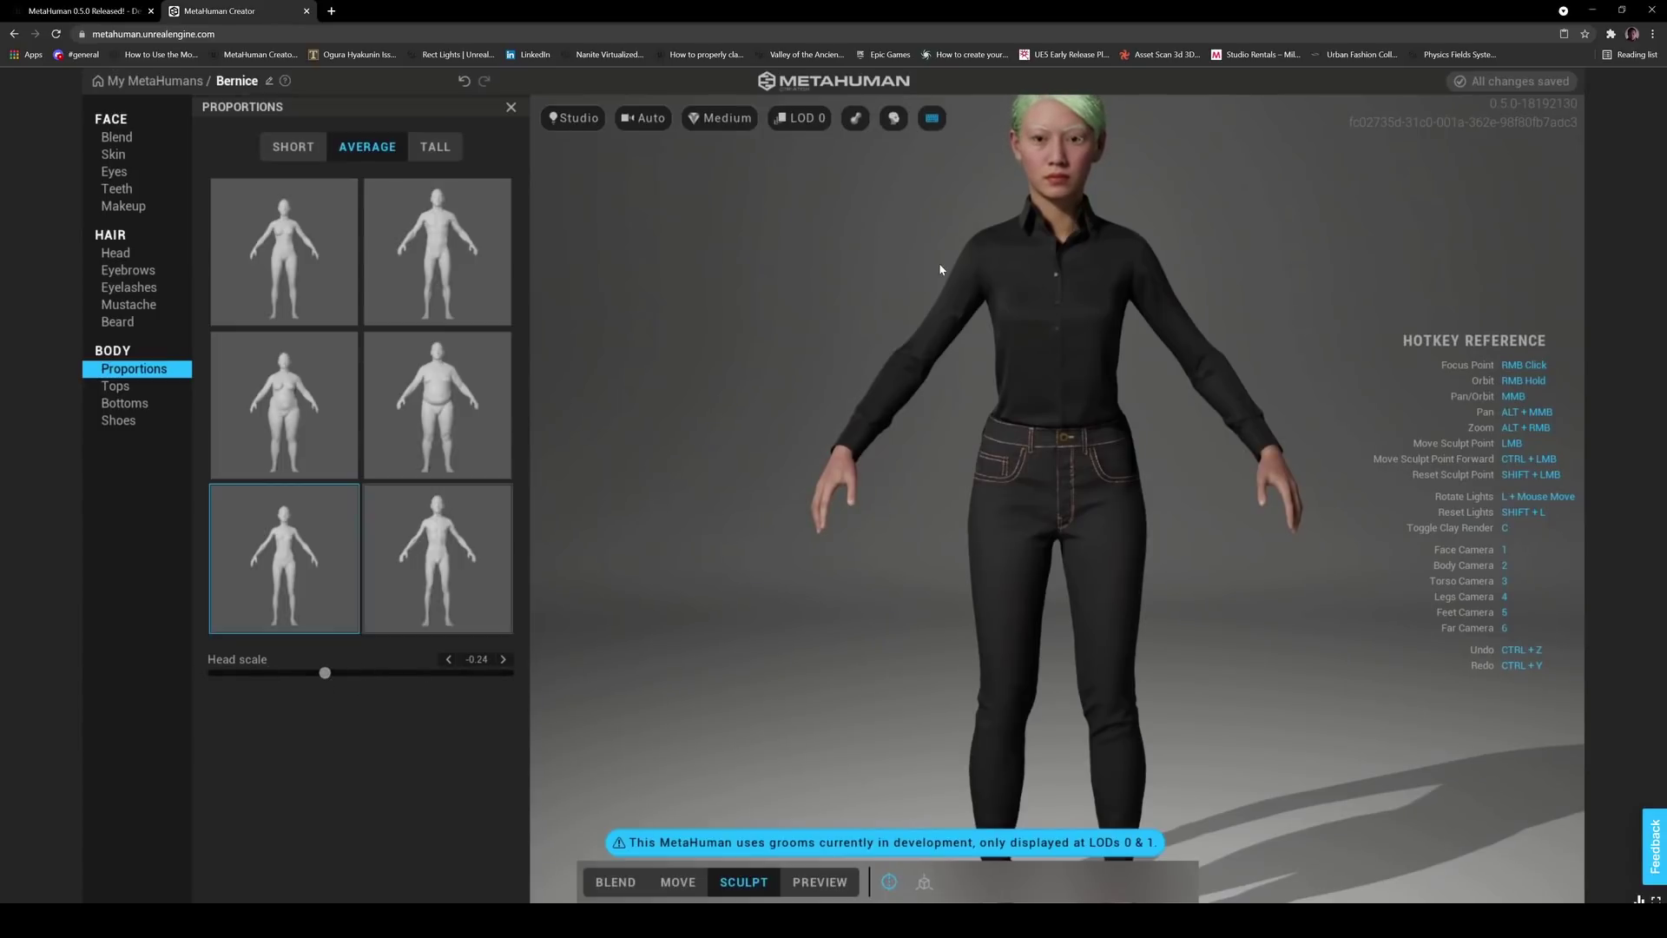
pyautogui.scroll(-3, 939, 269)
pyautogui.scroll(2, 1076, 265)
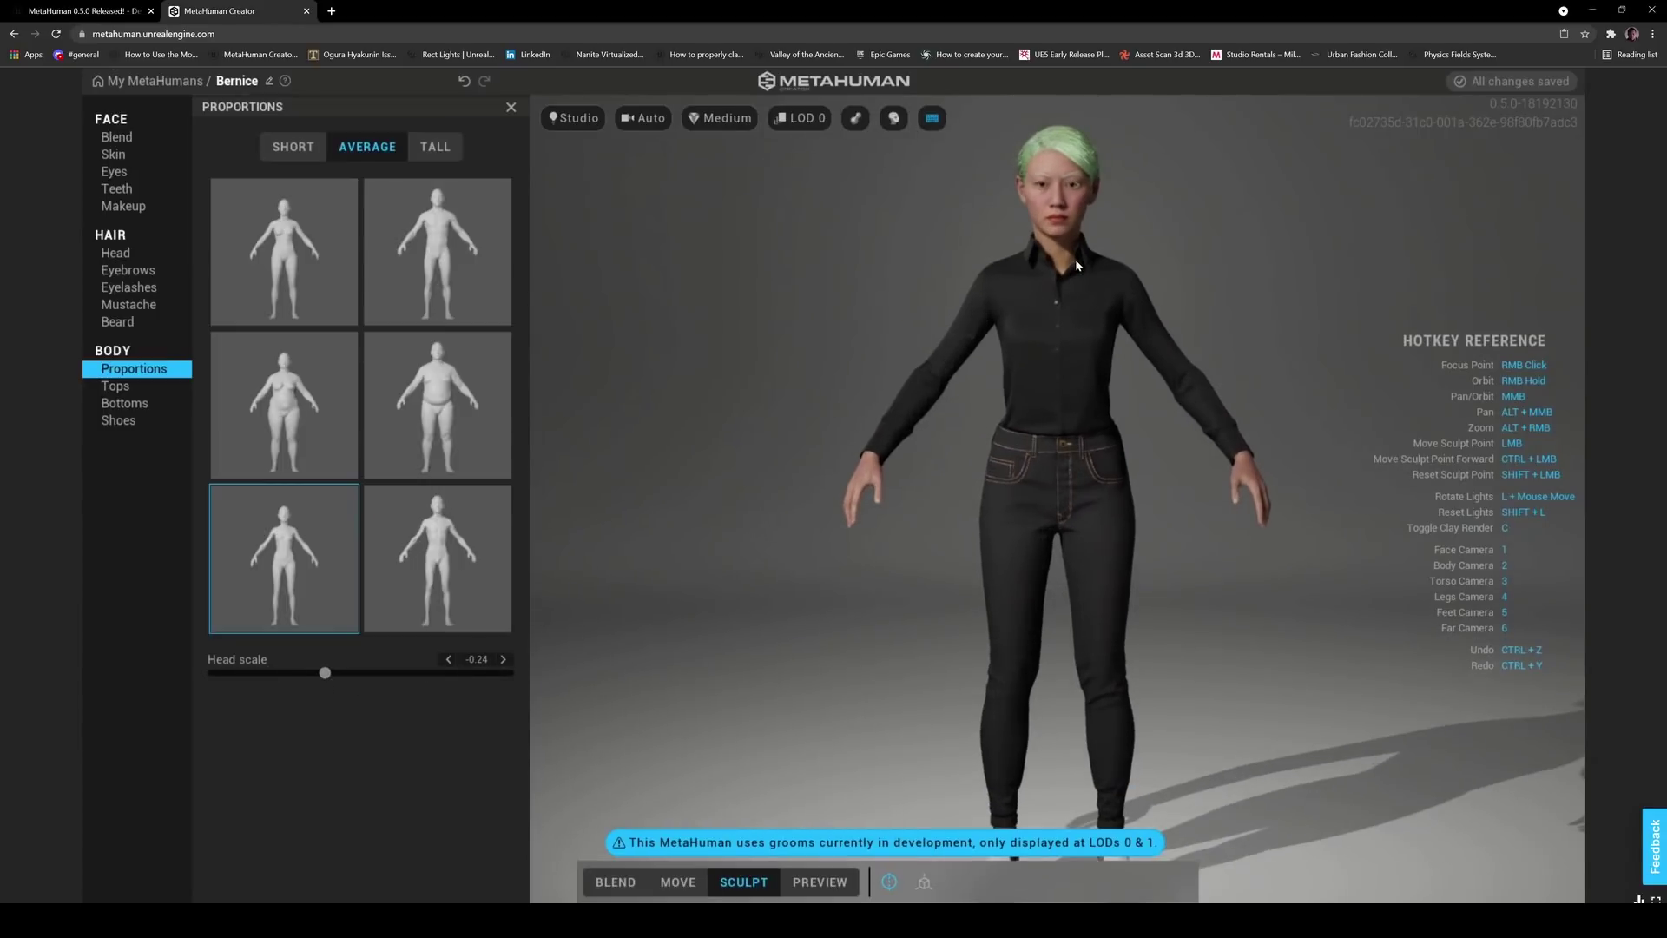
# Switch to the MetaHuman 0.5.0 forum page and read the notes on head size and the added lighting presets
pyautogui.click(102, 18)
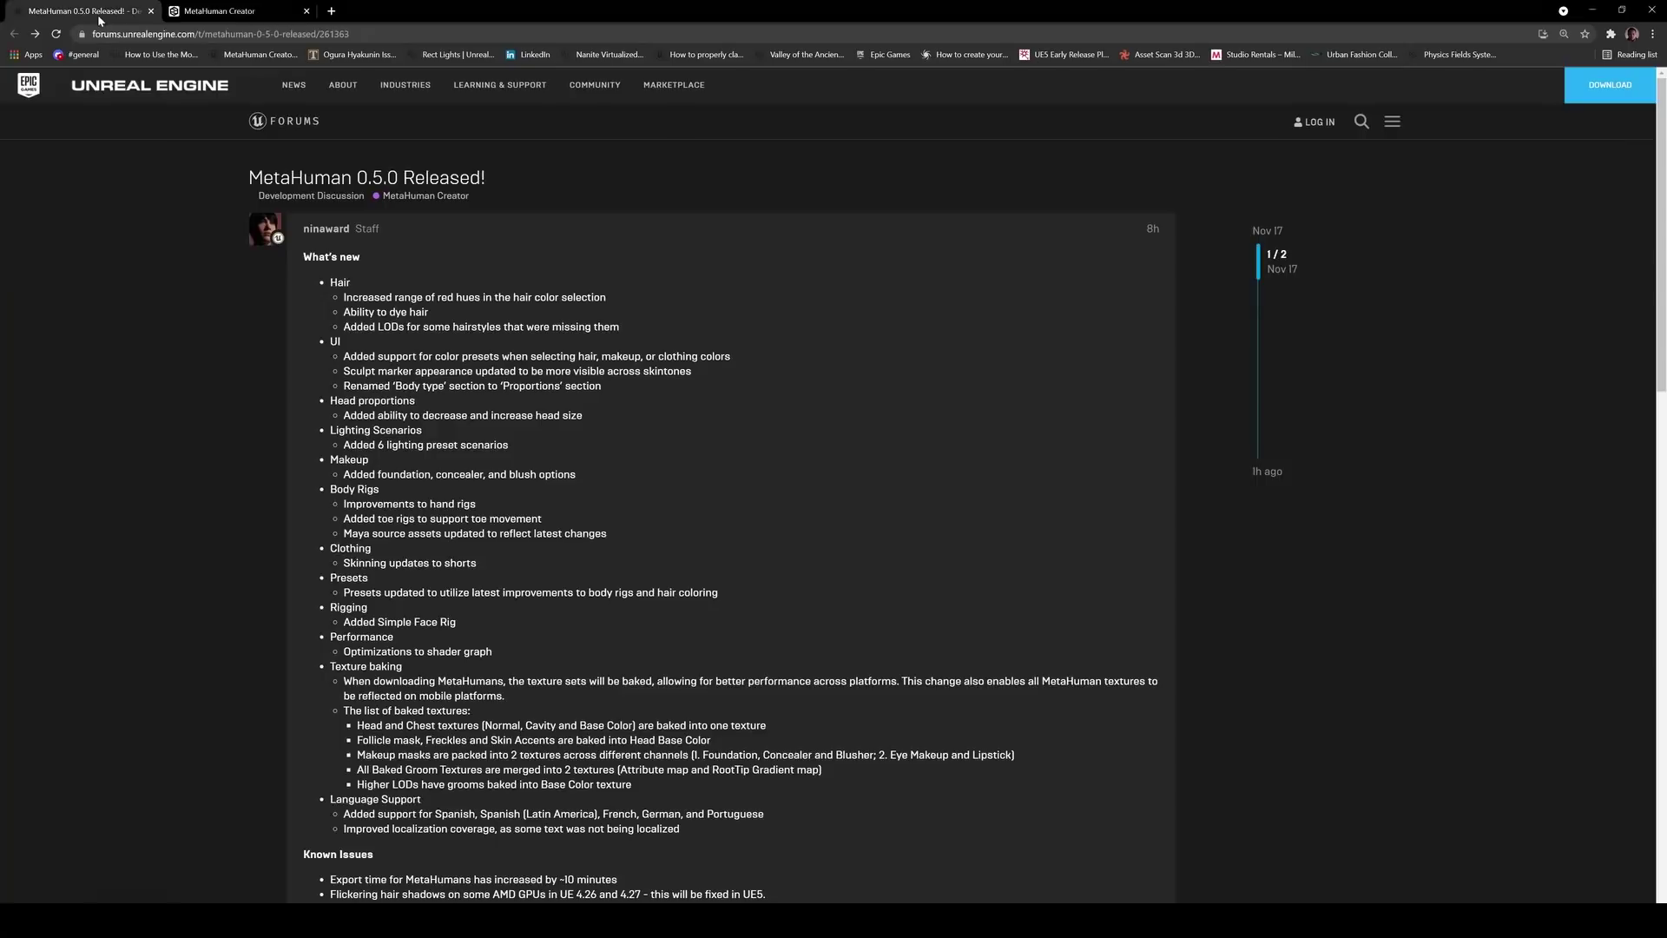
pyautogui.moveTo(345, 356); pyautogui.dragTo(587, 416)
pyautogui.click(453, 386)
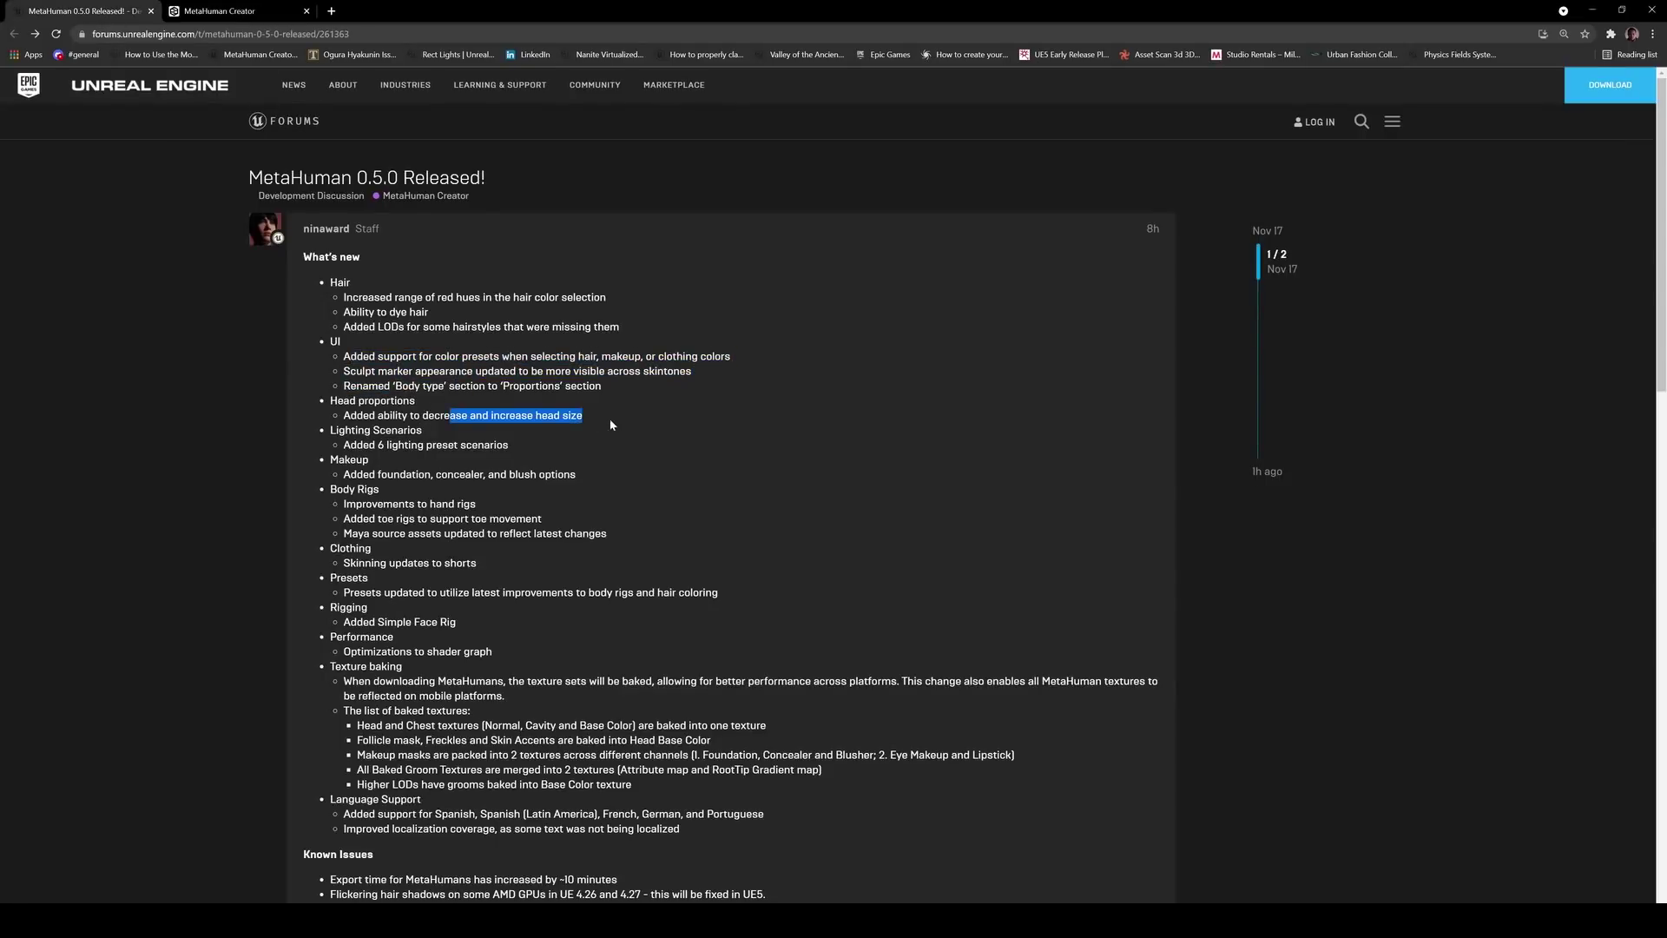
pyautogui.click(598, 418)
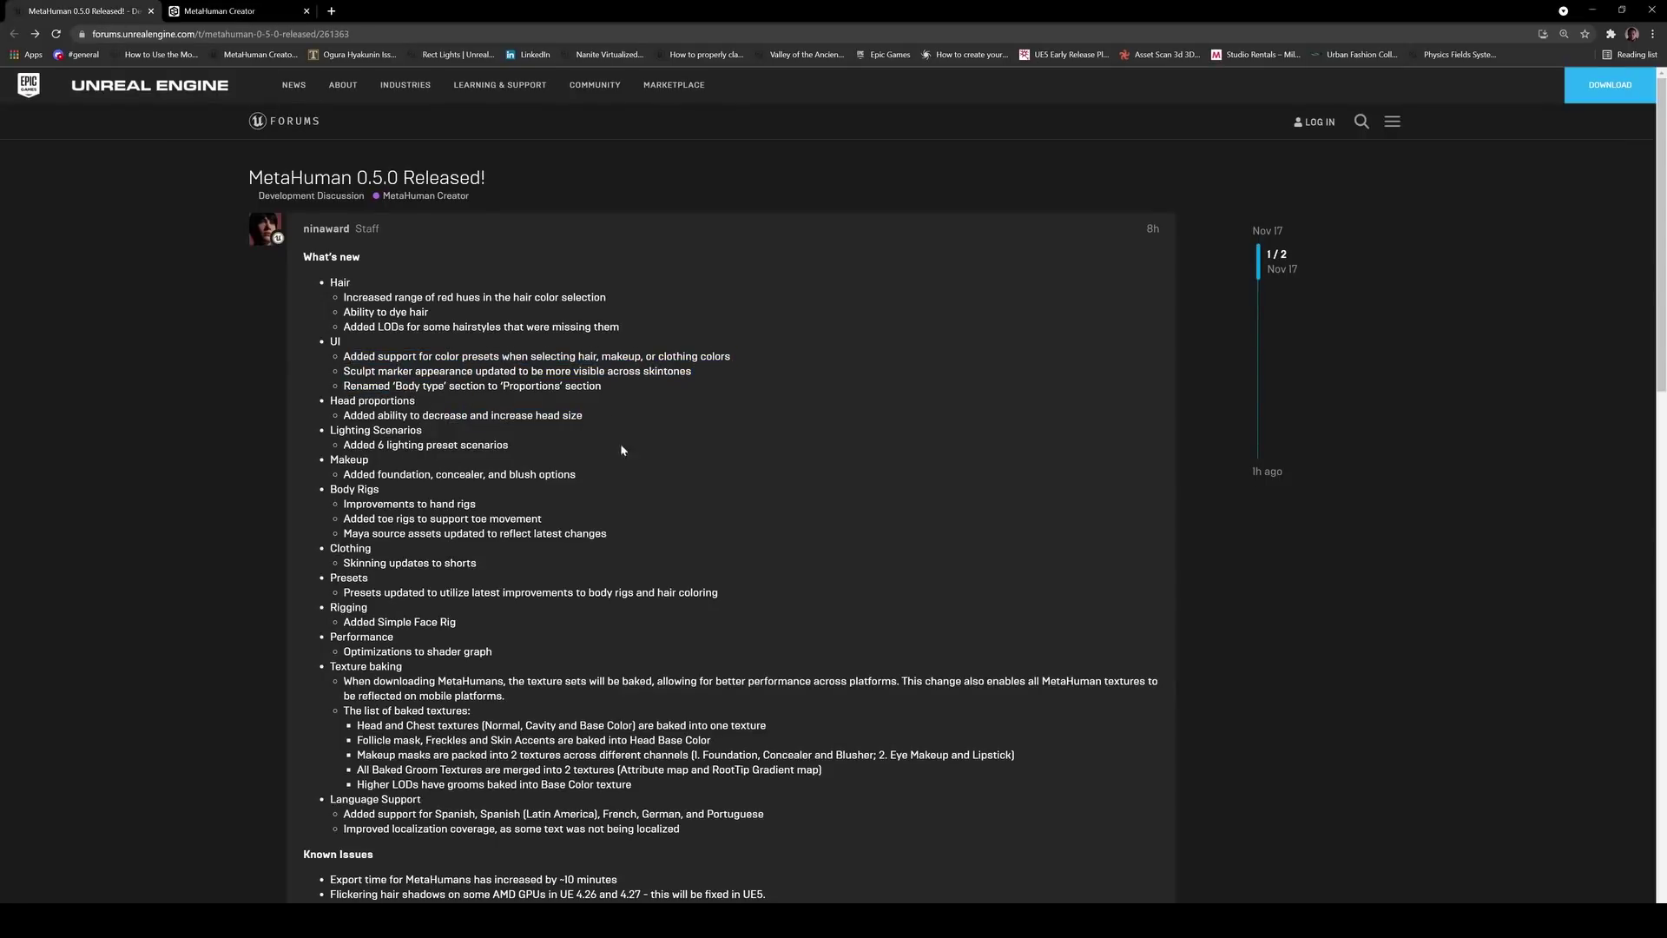
# Return to MetaHuman Creator, apply the Moonlight lighting preset and frame the character's face with the Face Camera
pyautogui.click(217, 10)
pyautogui.click(573, 118)
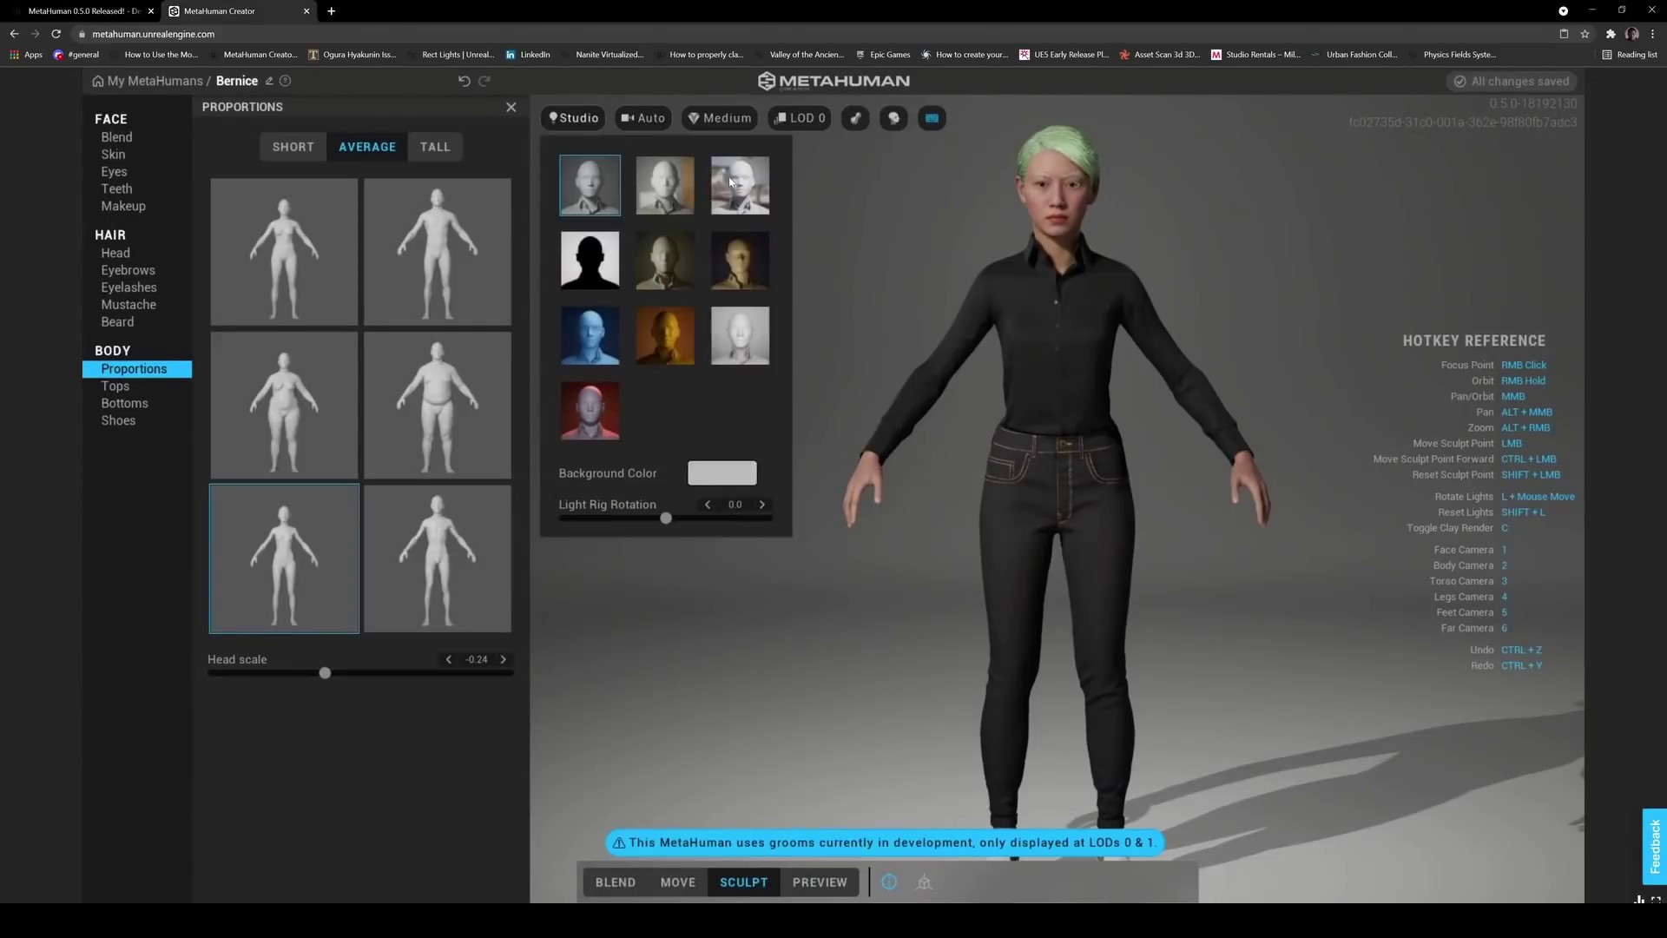
pyautogui.click(606, 356)
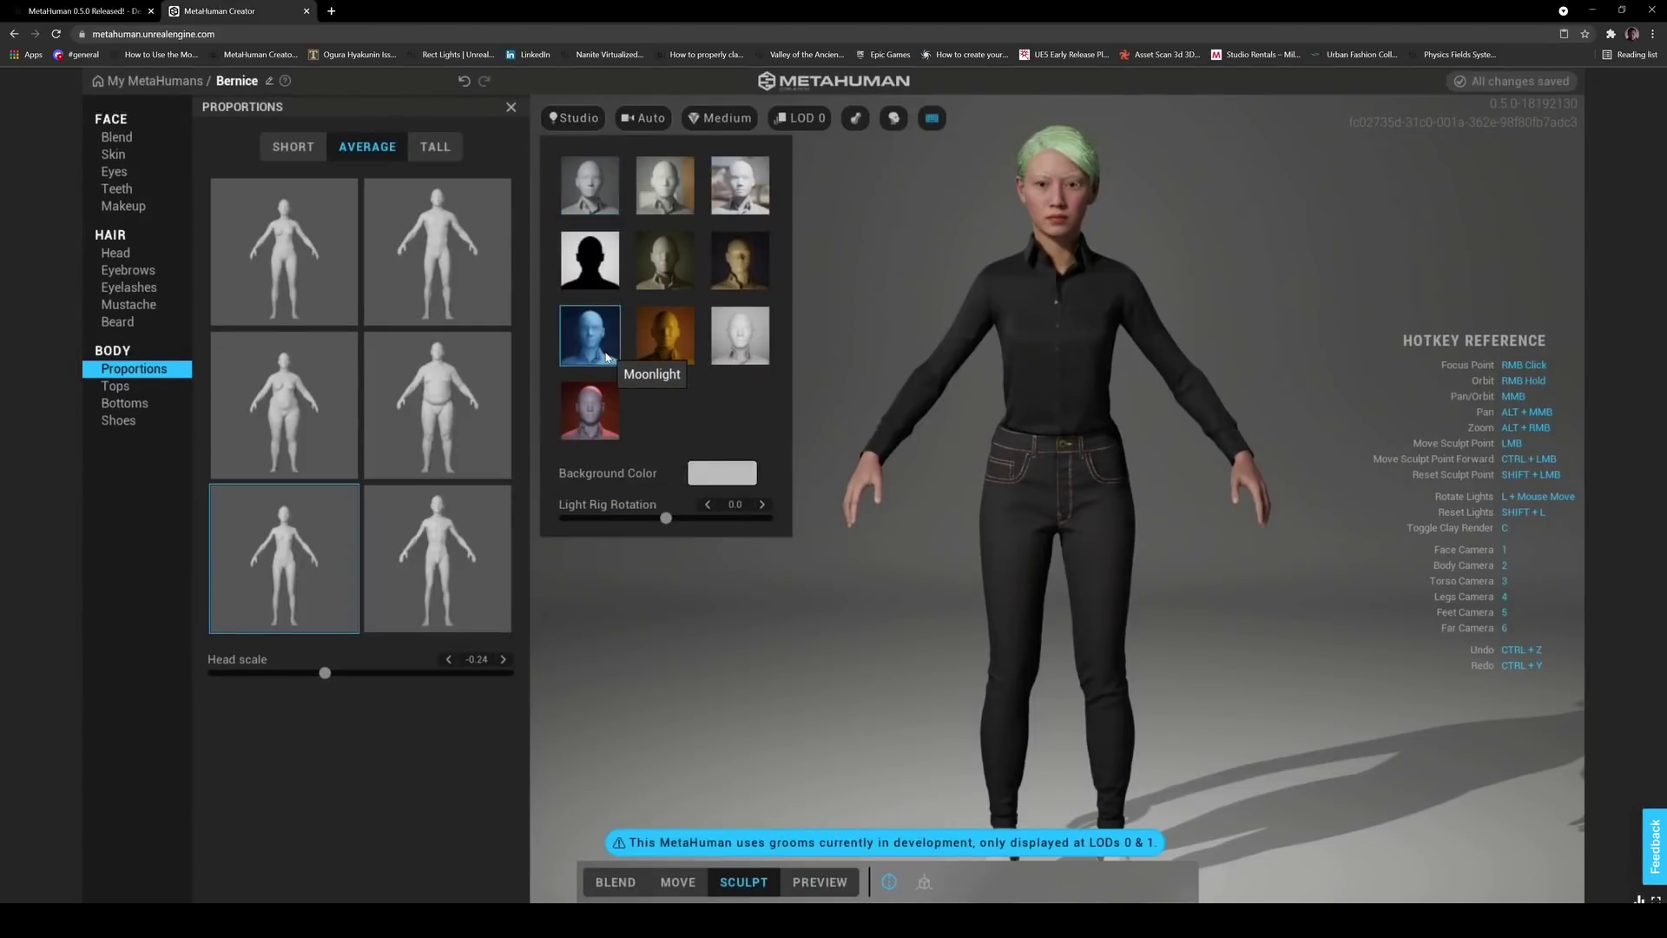
pyautogui.scroll(3, 1148, 174)
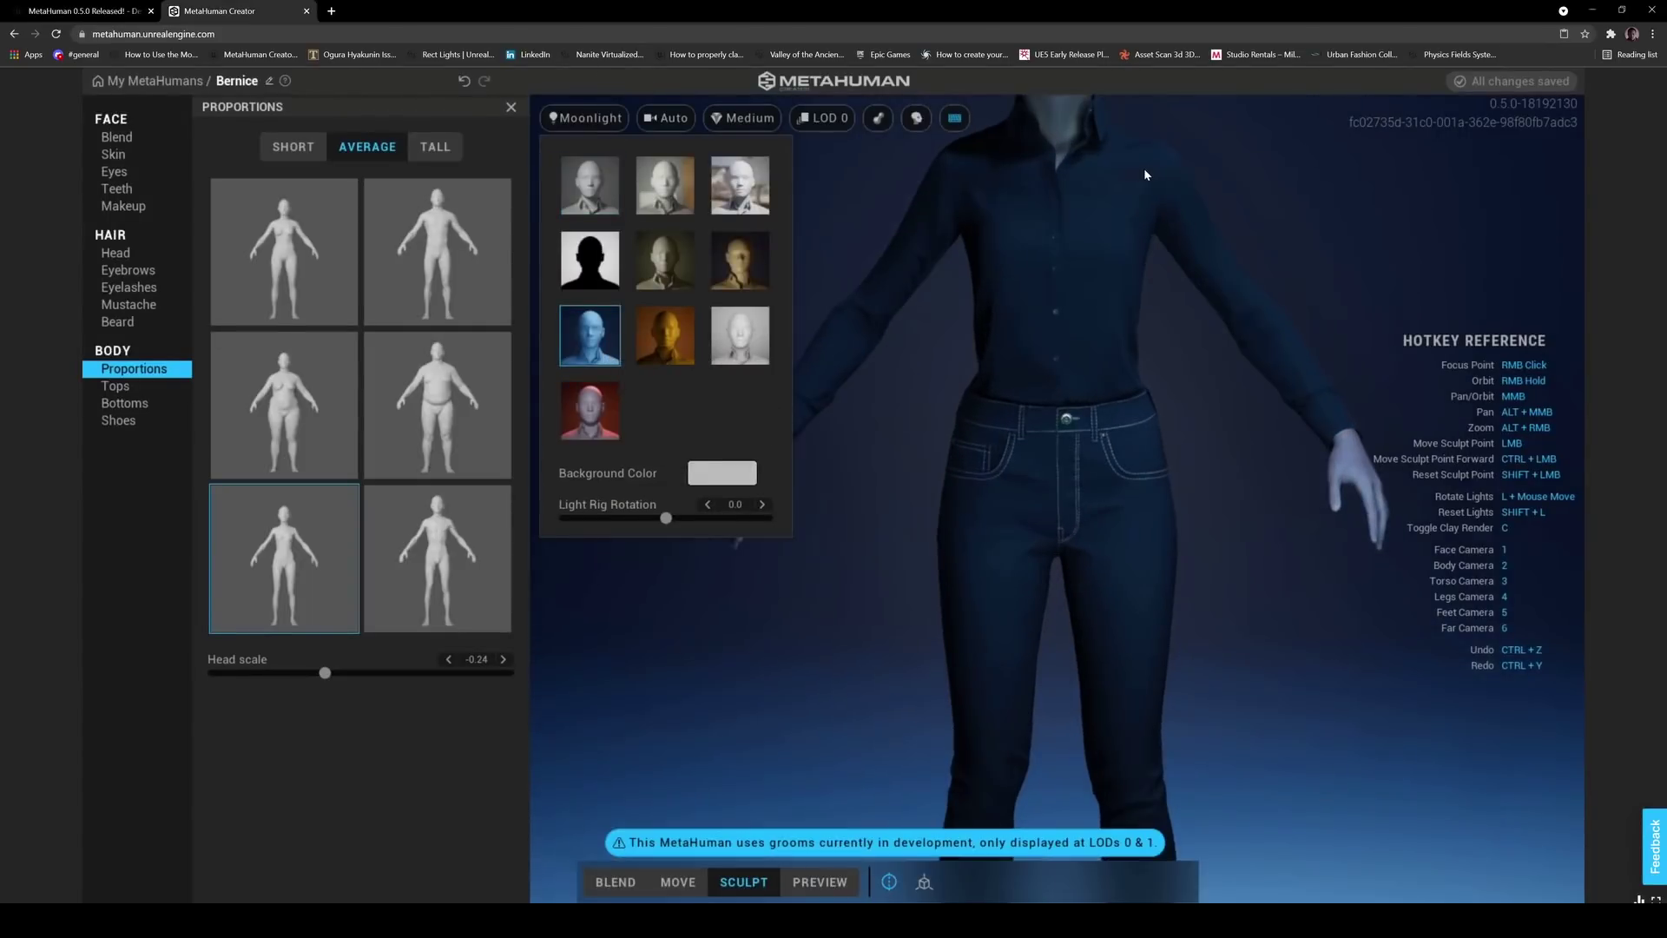
pyautogui.click(1156, 157)
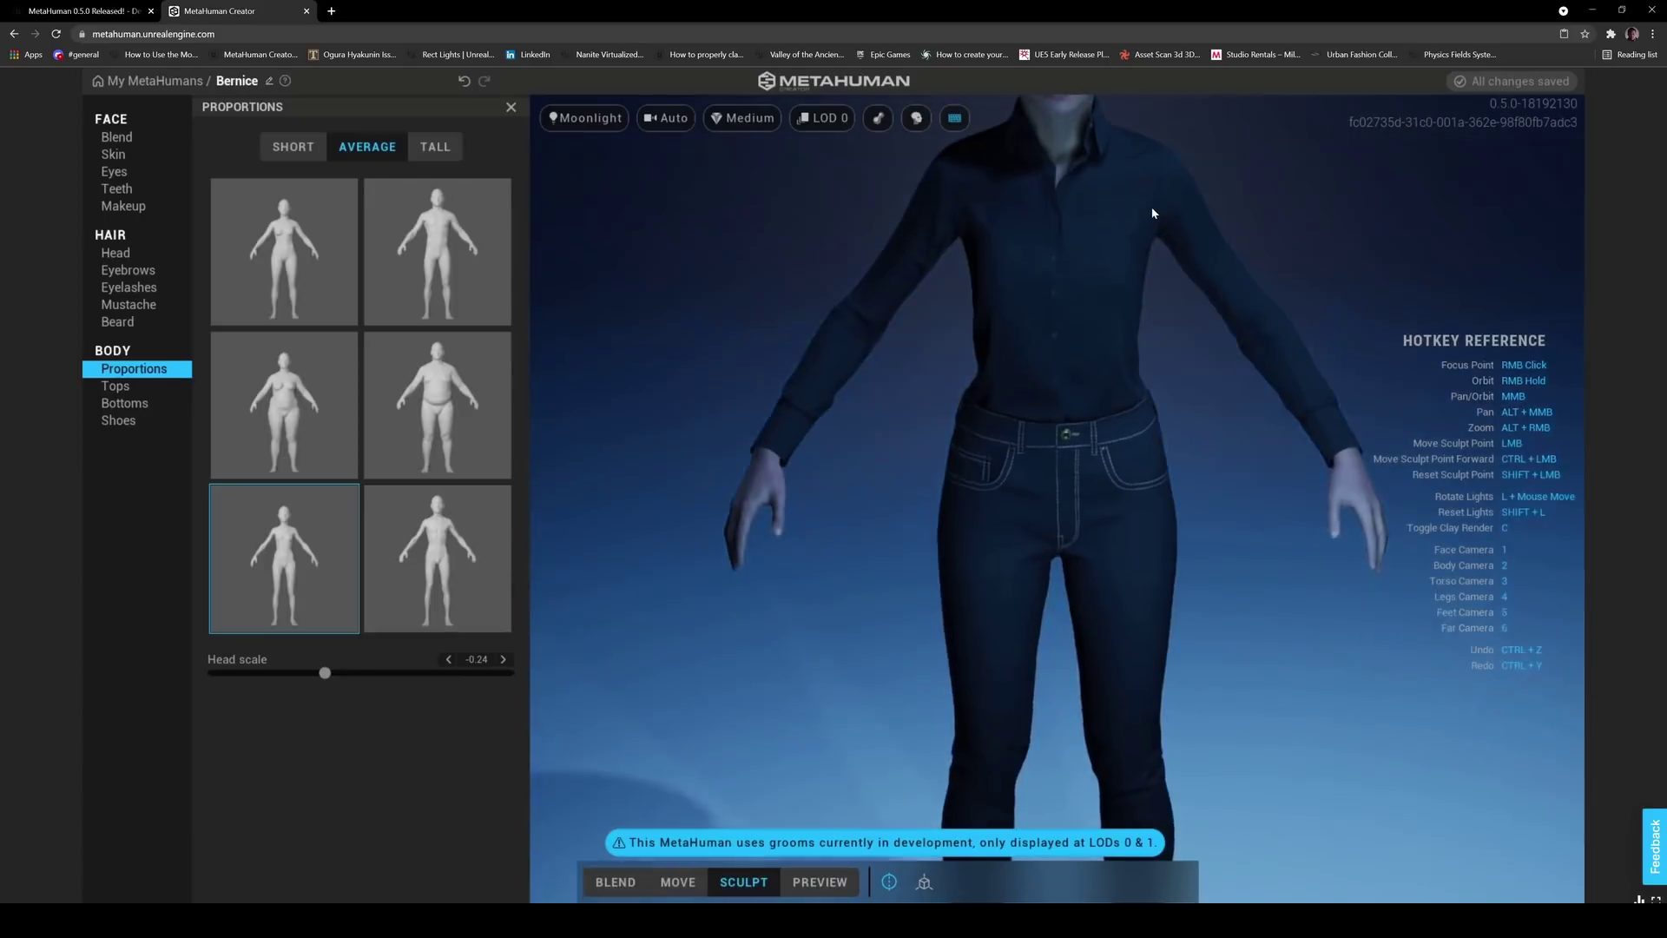
pyautogui.moveTo(1153, 212); pyautogui.dragTo(1157, 480, button='middle')
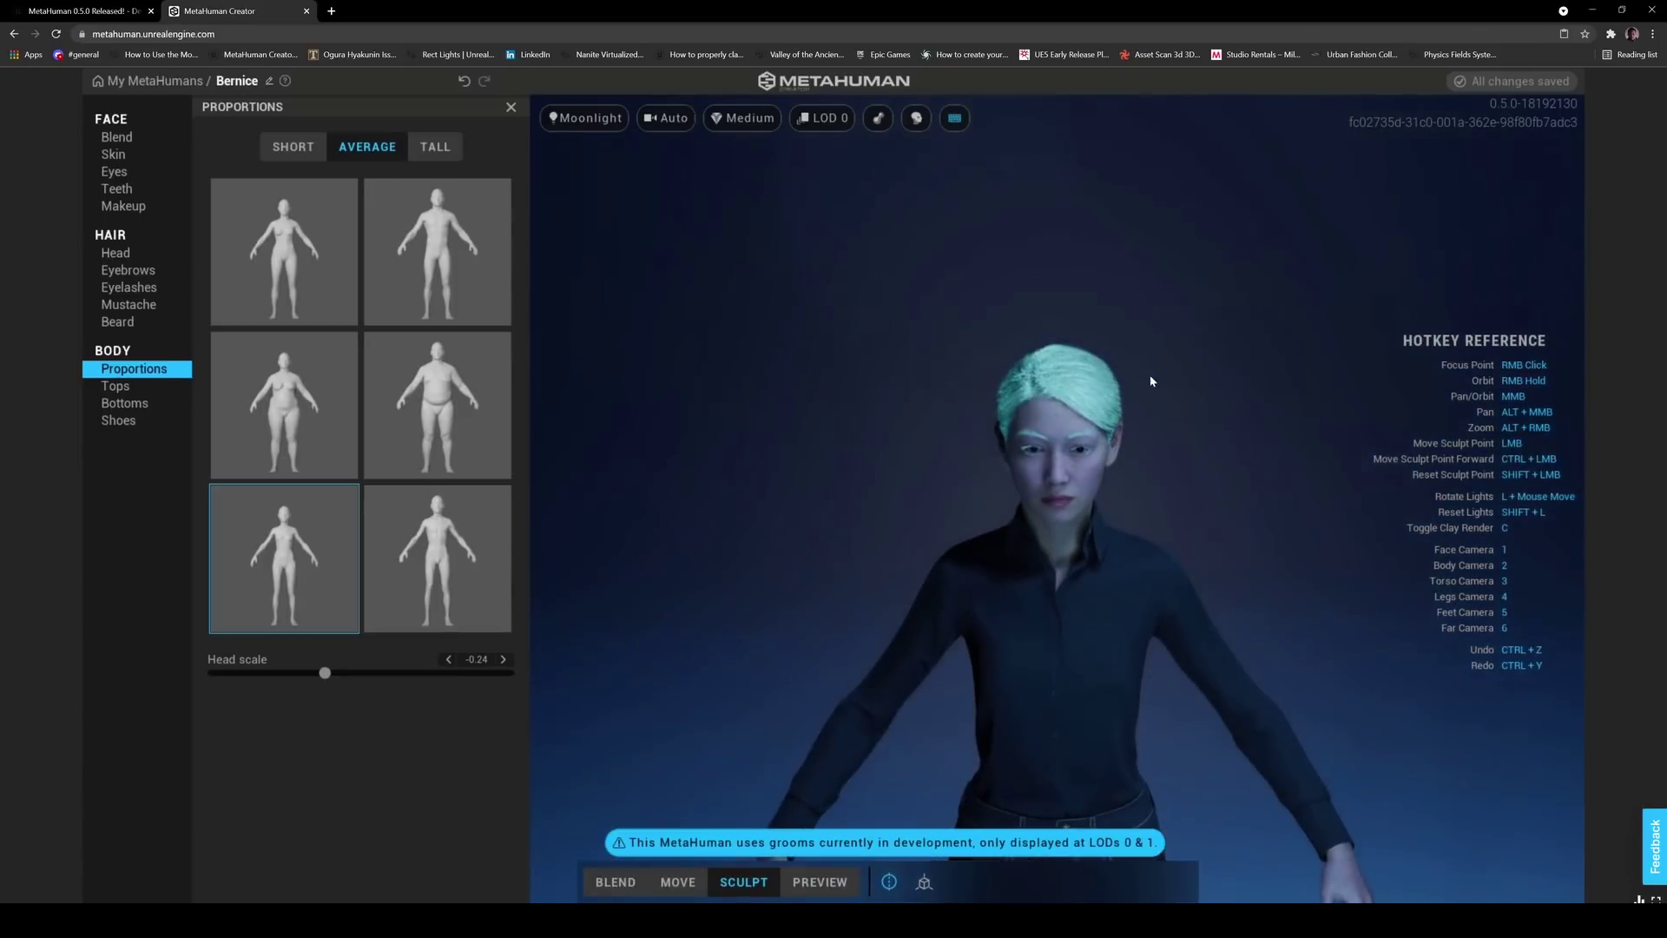
pyautogui.press('1')
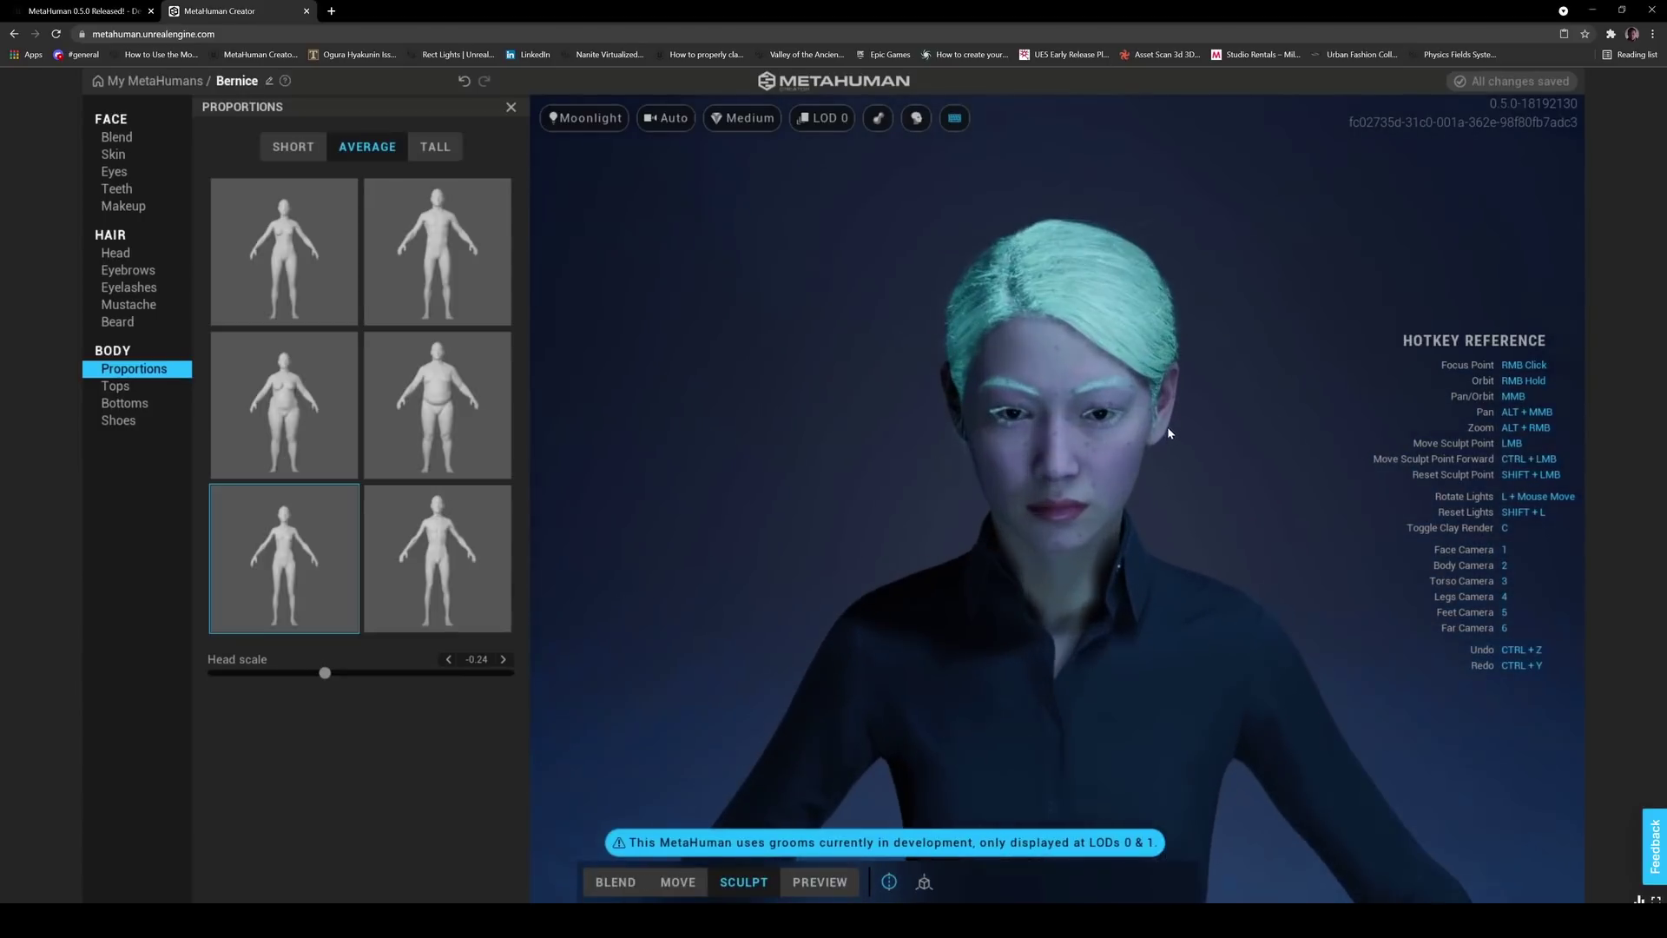
# Preview the face closely at Epic (Ray Traced) render quality and restore the Medium quality
pyautogui.click(755, 118)
pyautogui.click(788, 235)
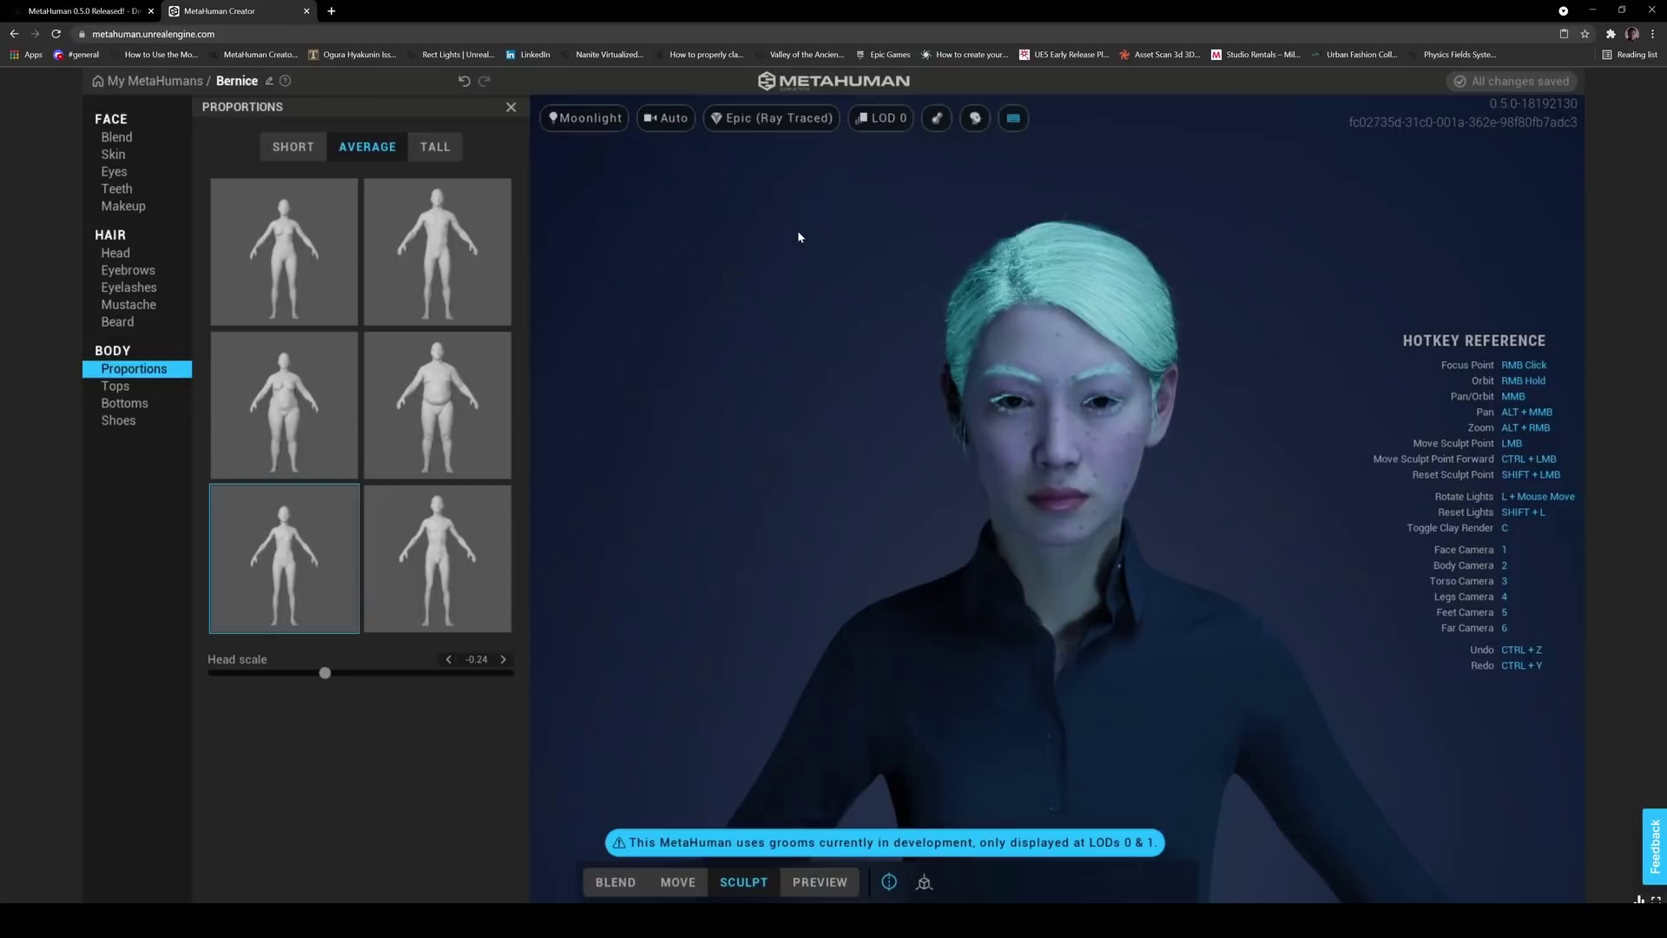
pyautogui.scroll(2, 1096, 373)
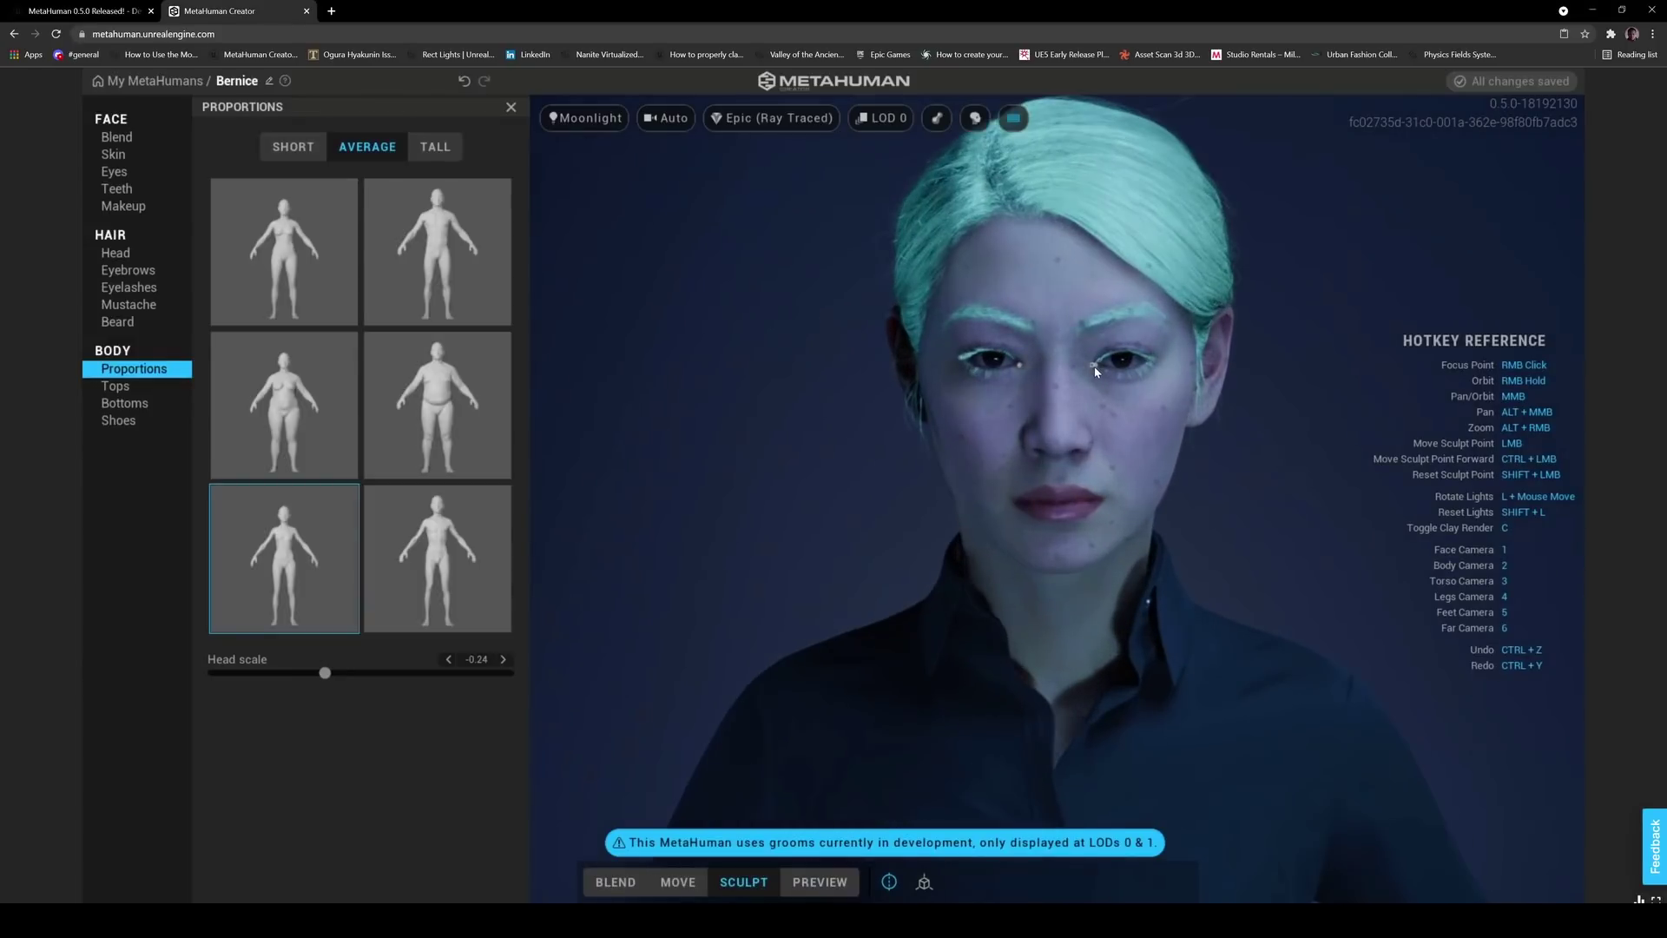
pyautogui.scroll(2, 1094, 371)
pyautogui.click(771, 117)
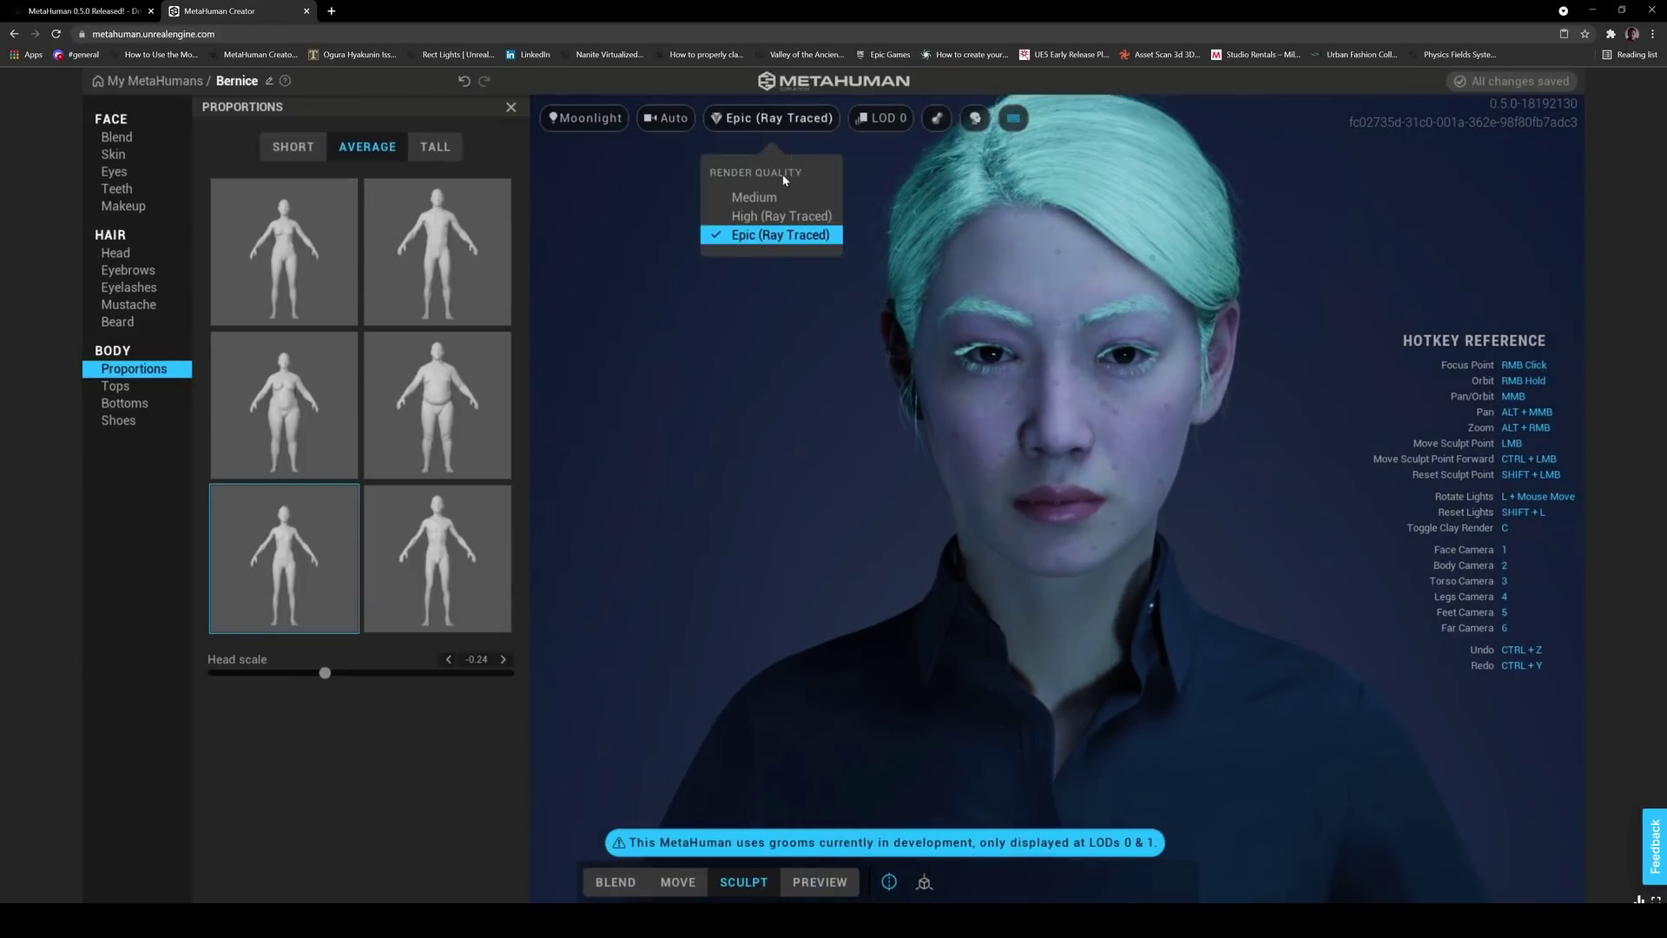
pyautogui.click(777, 198)
# Try Tungsten lighting with the light rig rotated to -20.9, Portrait lighting, and Red Lantern rotated to 50.2
pyautogui.click(583, 117)
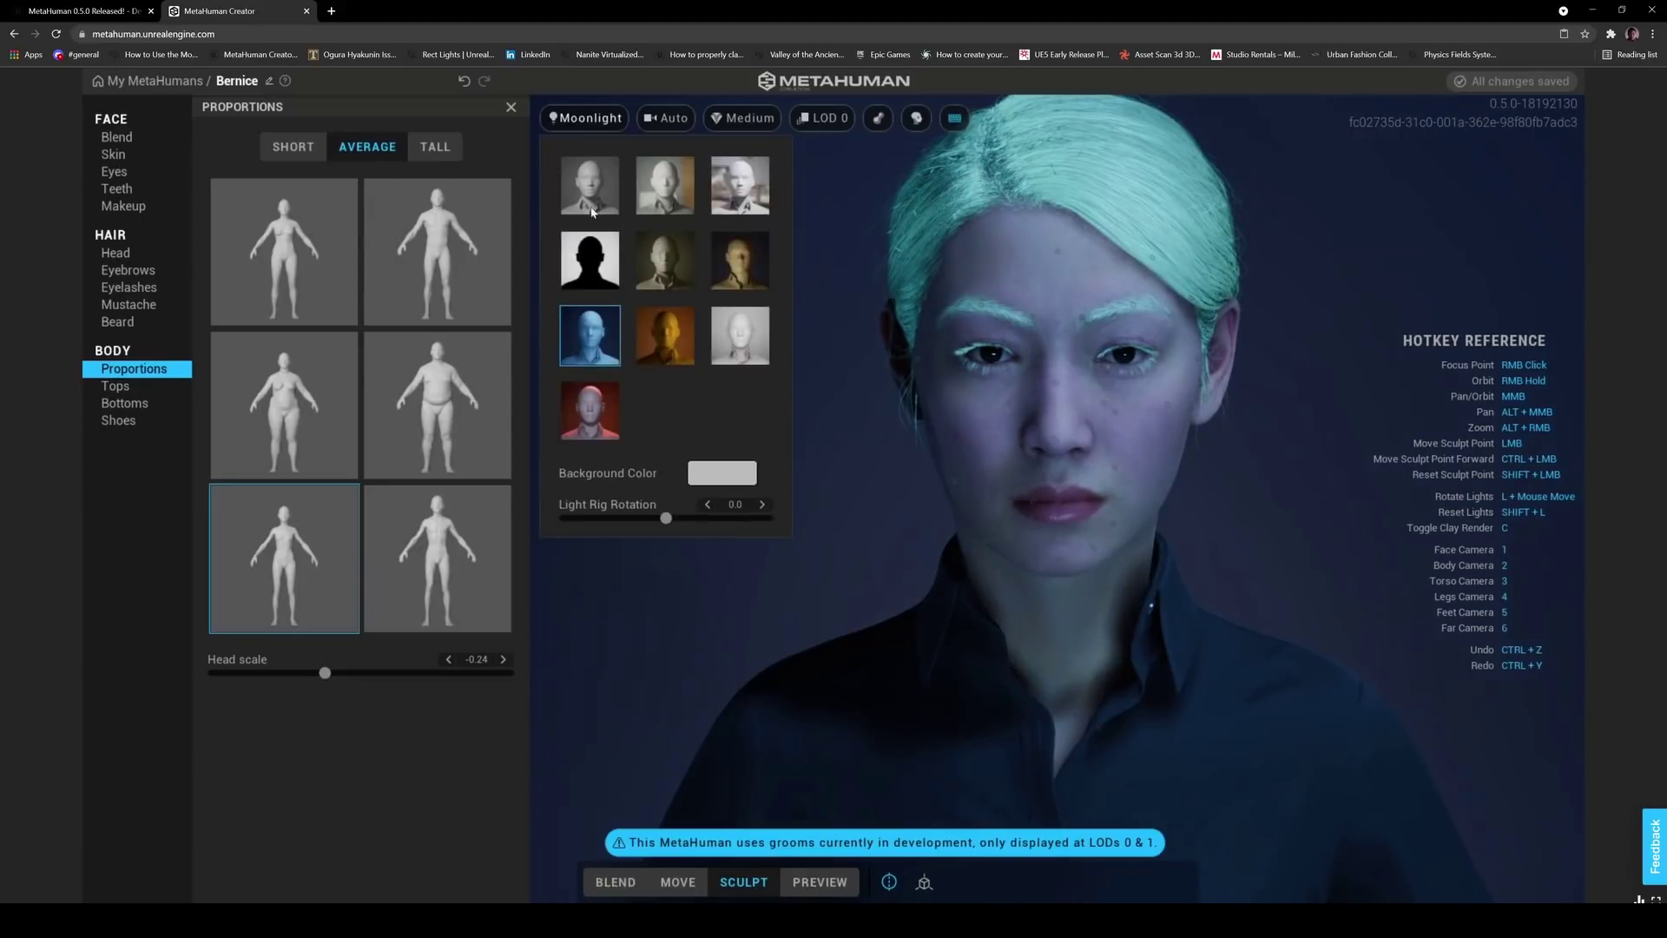
pyautogui.moveTo(652, 518)
pyautogui.mouseDown()
pyautogui.moveTo(596, 528)
pyautogui.moveTo(769, 534)
pyautogui.moveTo(601, 518)
pyautogui.moveTo(661, 522)
pyautogui.mouseUp()
pyautogui.click(667, 349)
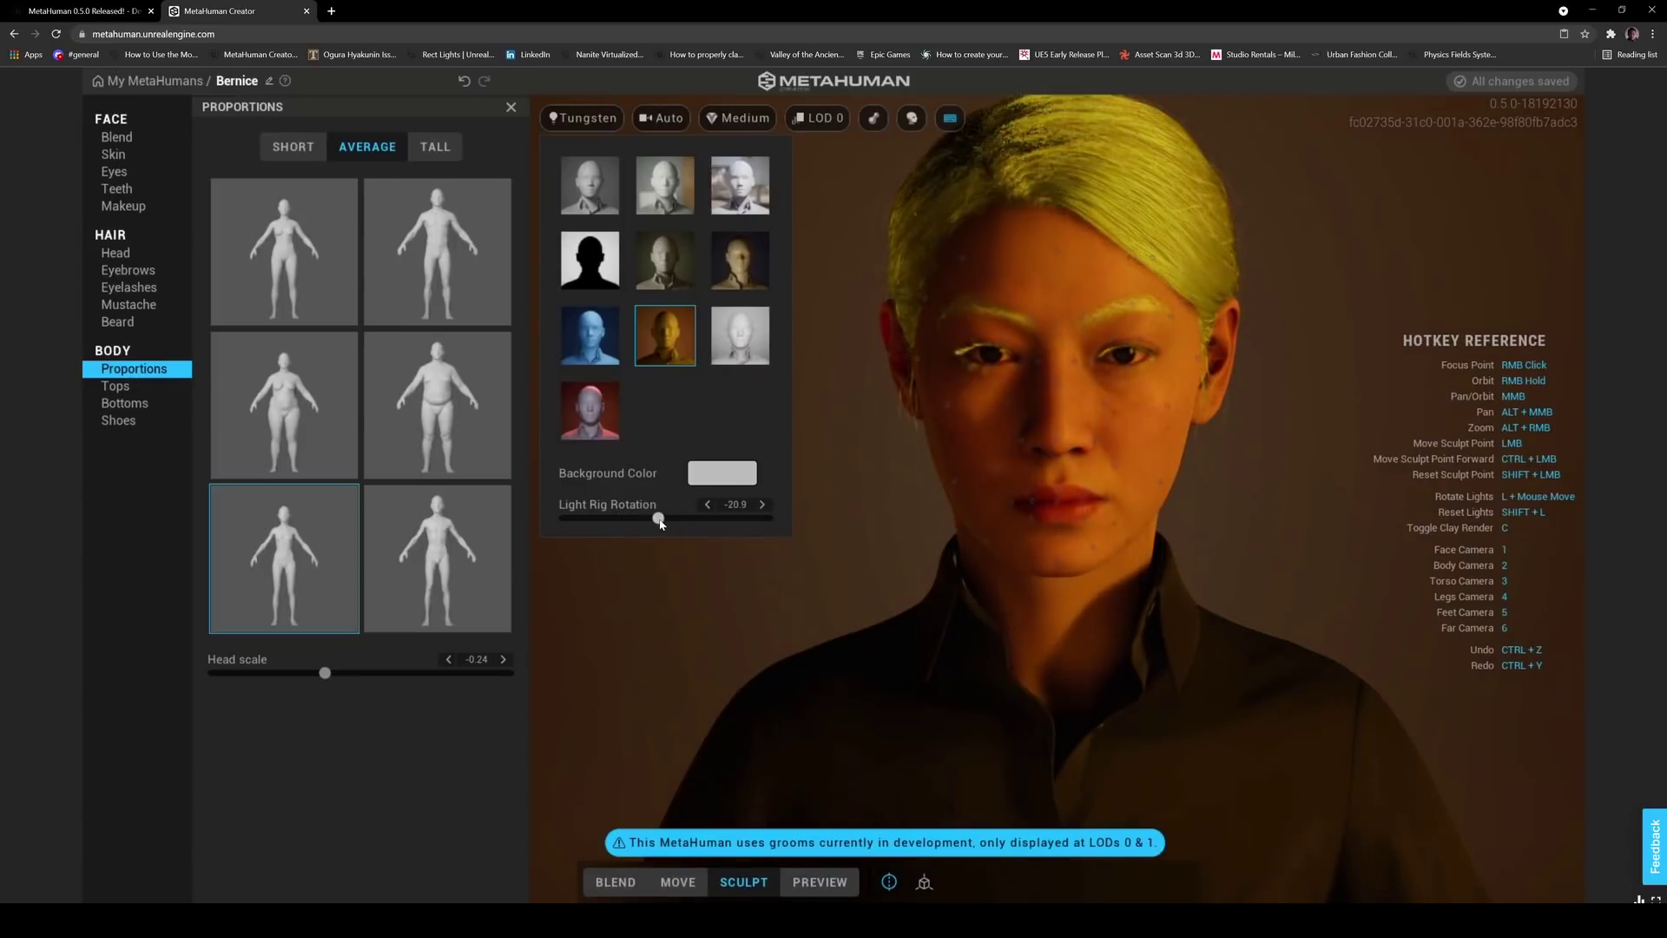
pyautogui.click(752, 331)
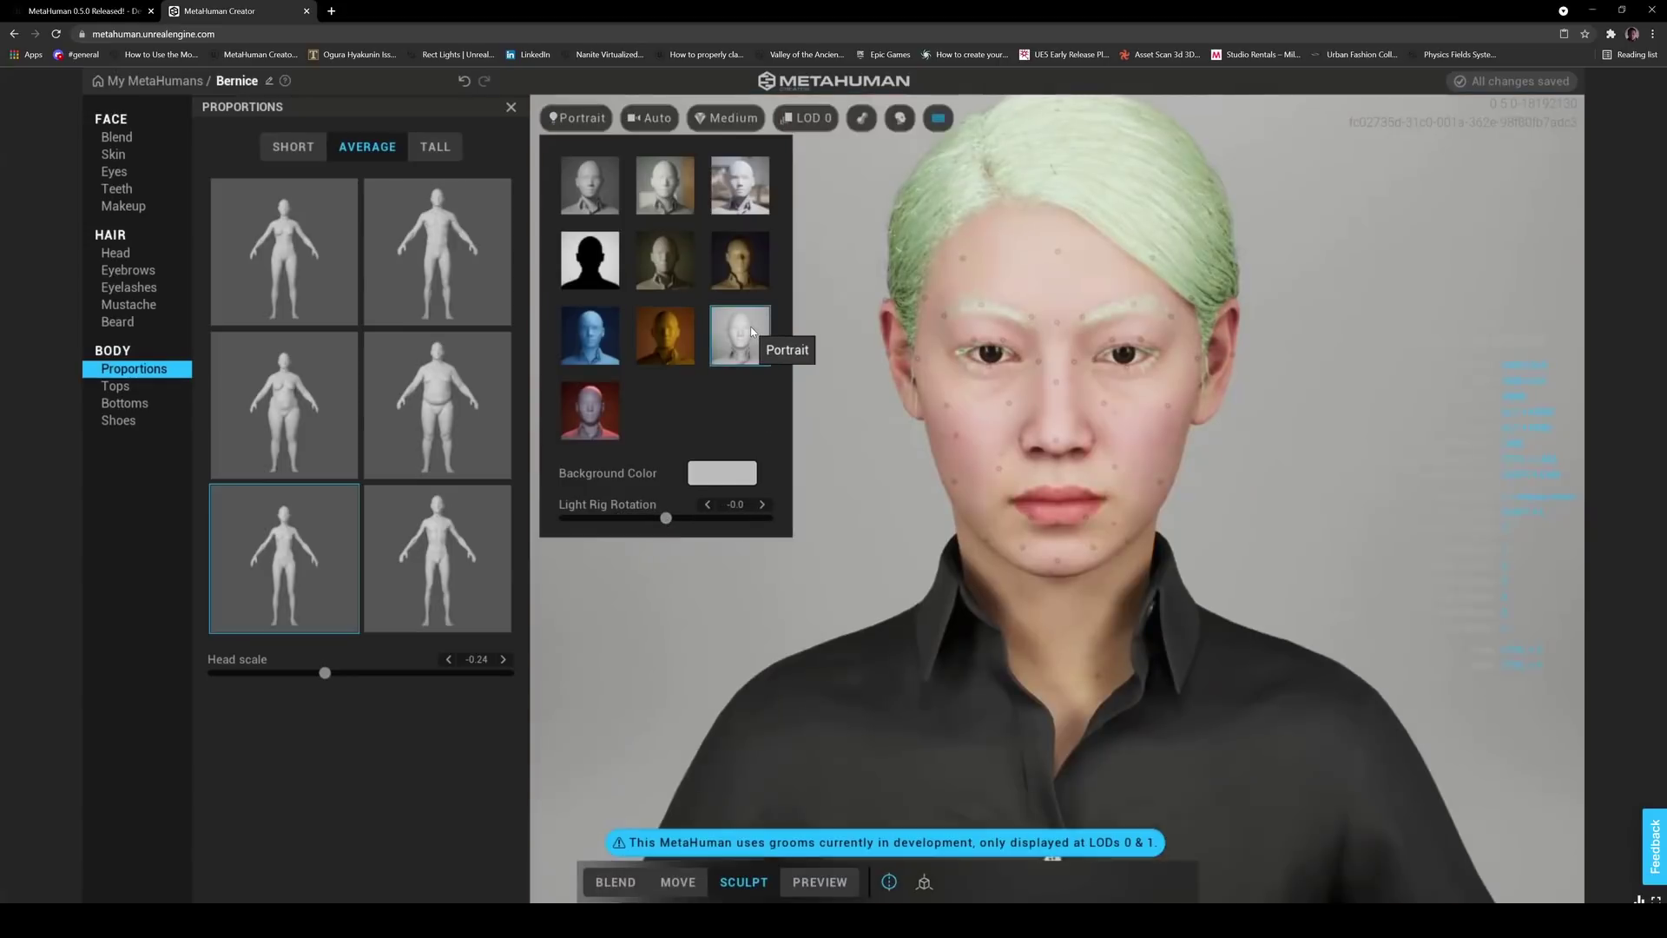
pyautogui.click(603, 411)
pyautogui.moveTo(663, 523)
pyautogui.mouseDown()
pyautogui.moveTo(576, 517)
pyautogui.moveTo(684, 518)
pyautogui.mouseUp()
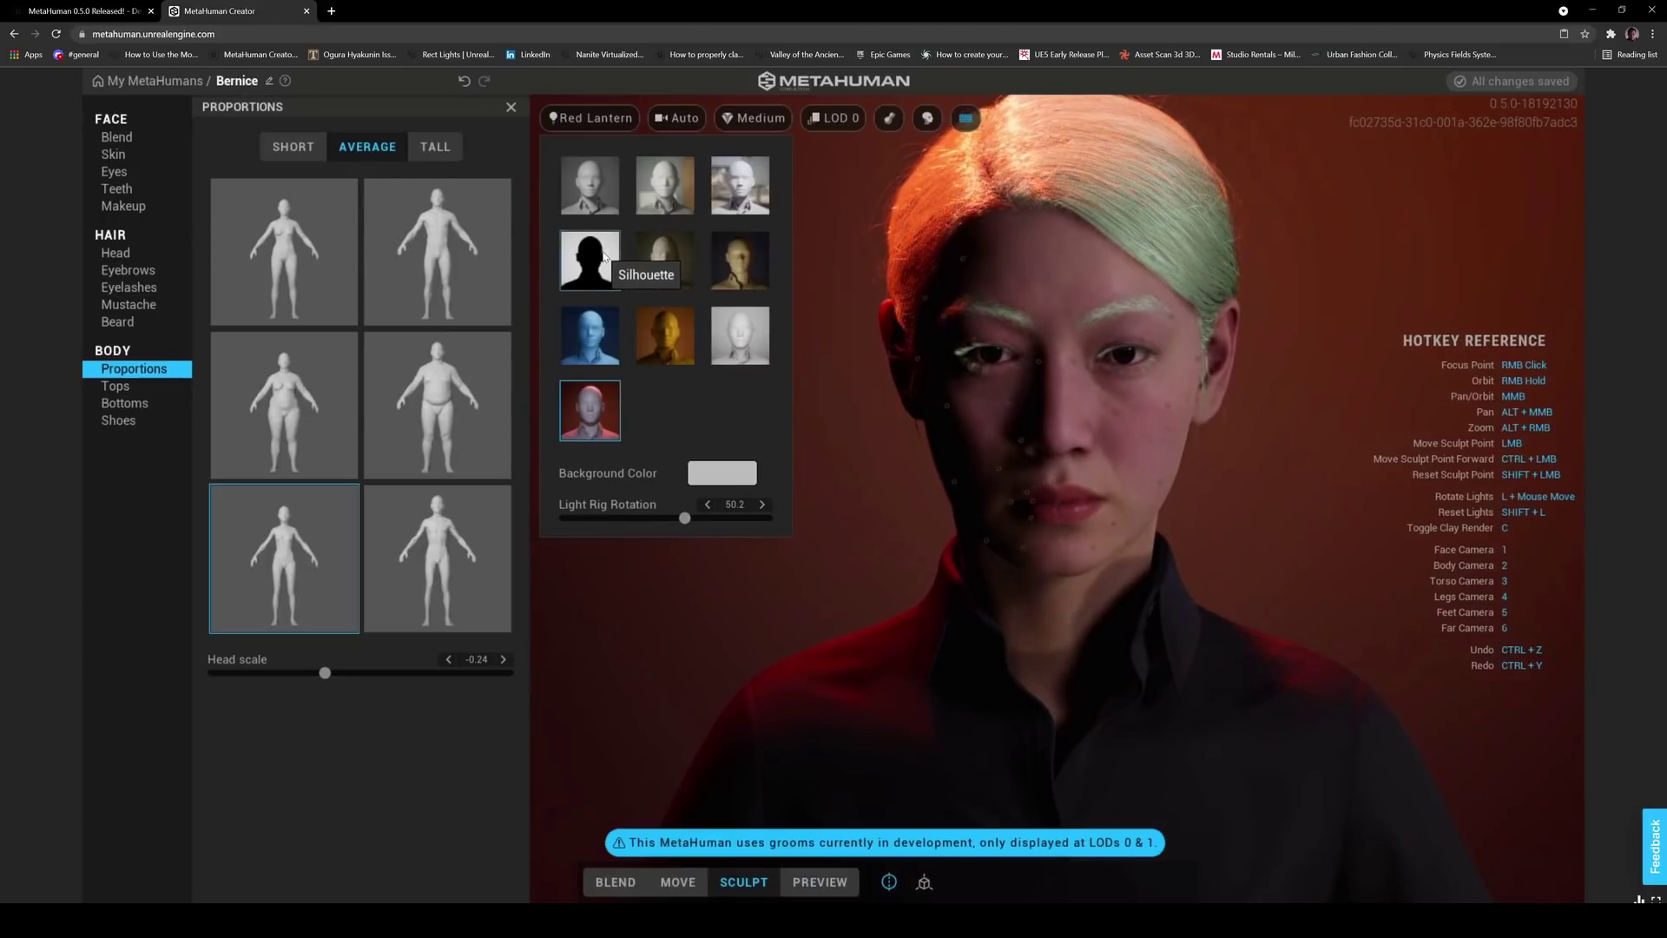
# Try the Silhouette, Indoor and Outdoor lighting presets on the character and settle on Red Lantern
pyautogui.click(605, 254)
pyautogui.click(658, 177)
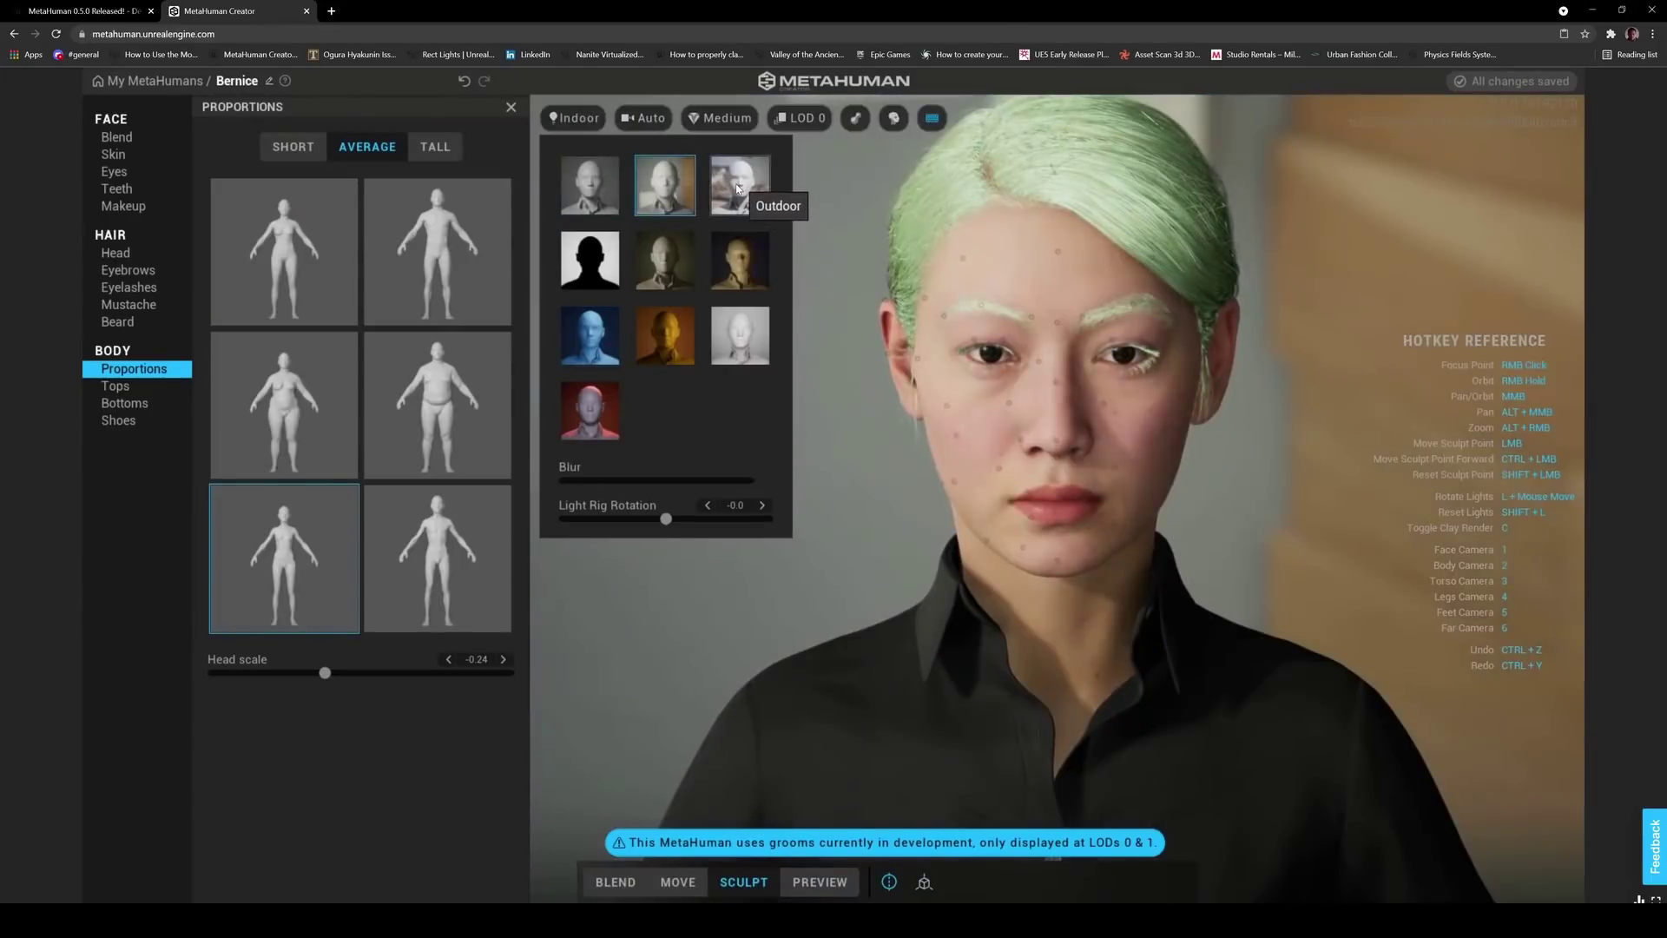
pyautogui.click(768, 201)
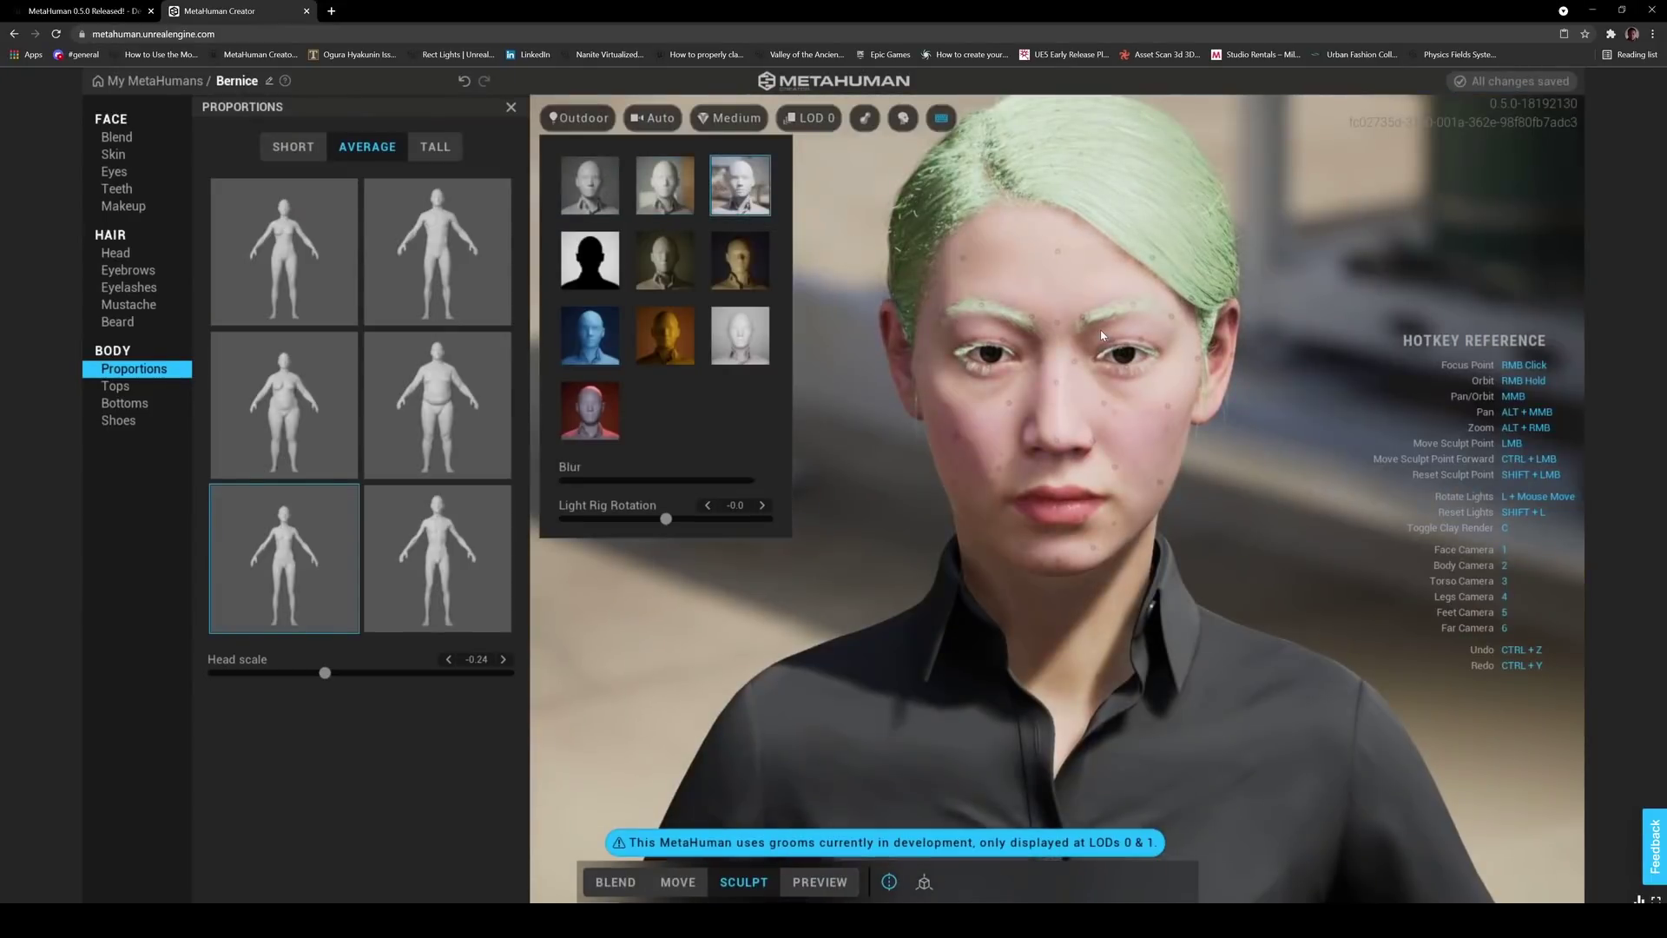
pyautogui.click(593, 402)
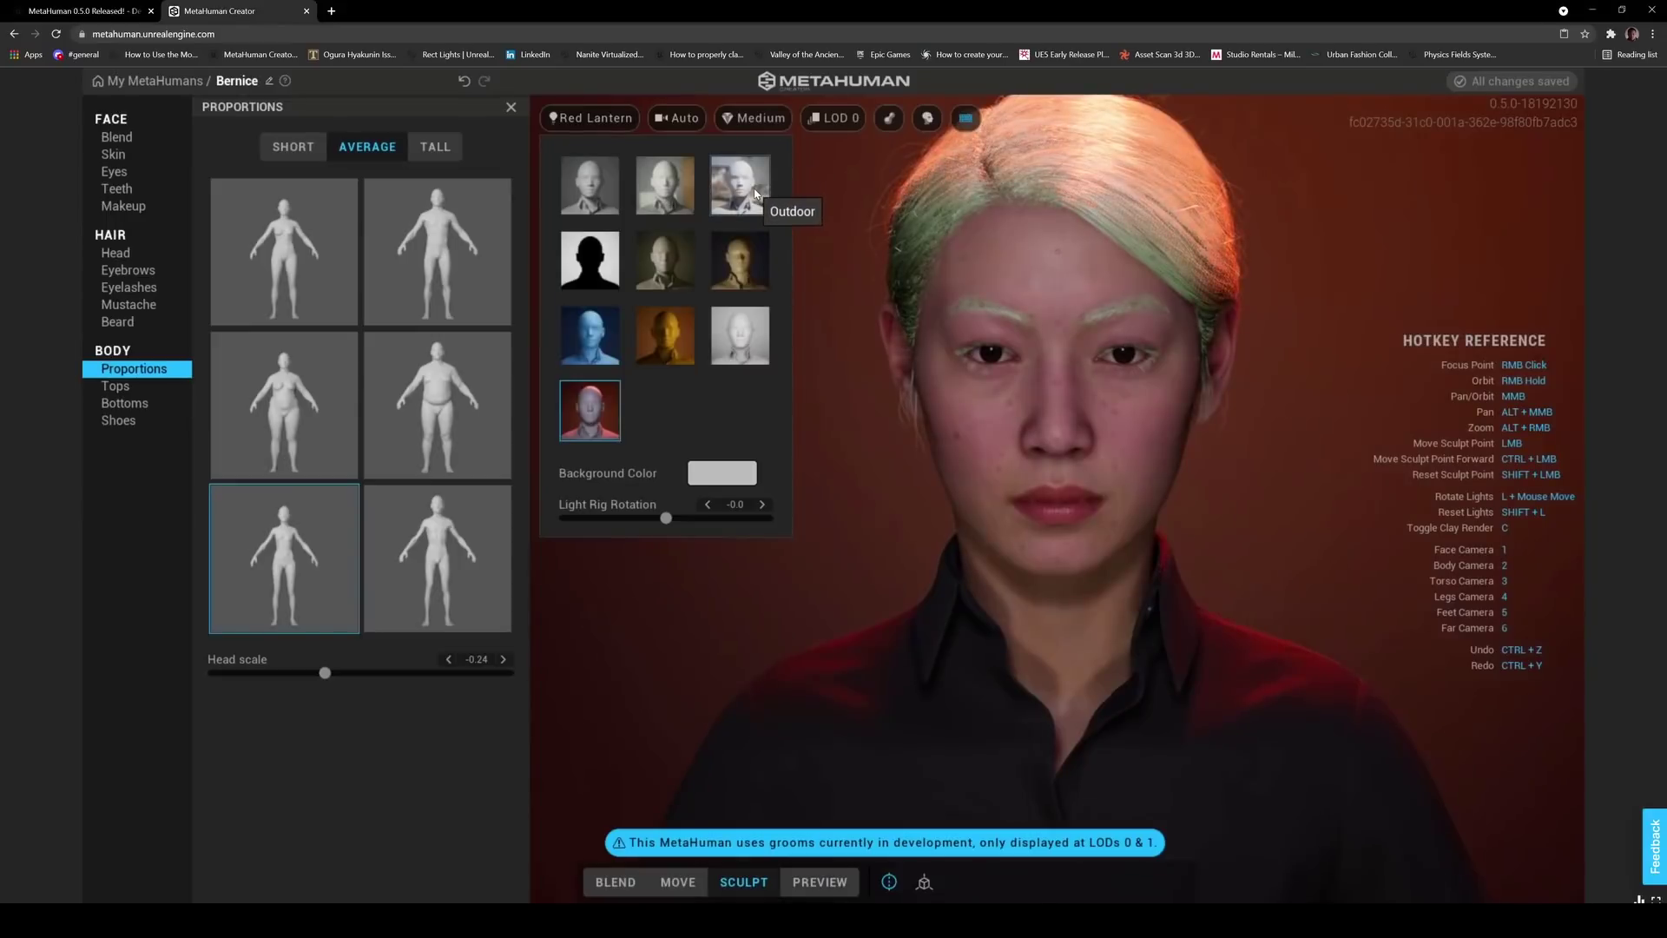
# Check the makeup release note, then apply foundation in MetaHuman Creator using the middle shade of the lowest swatch row
pyautogui.click(100, 9)
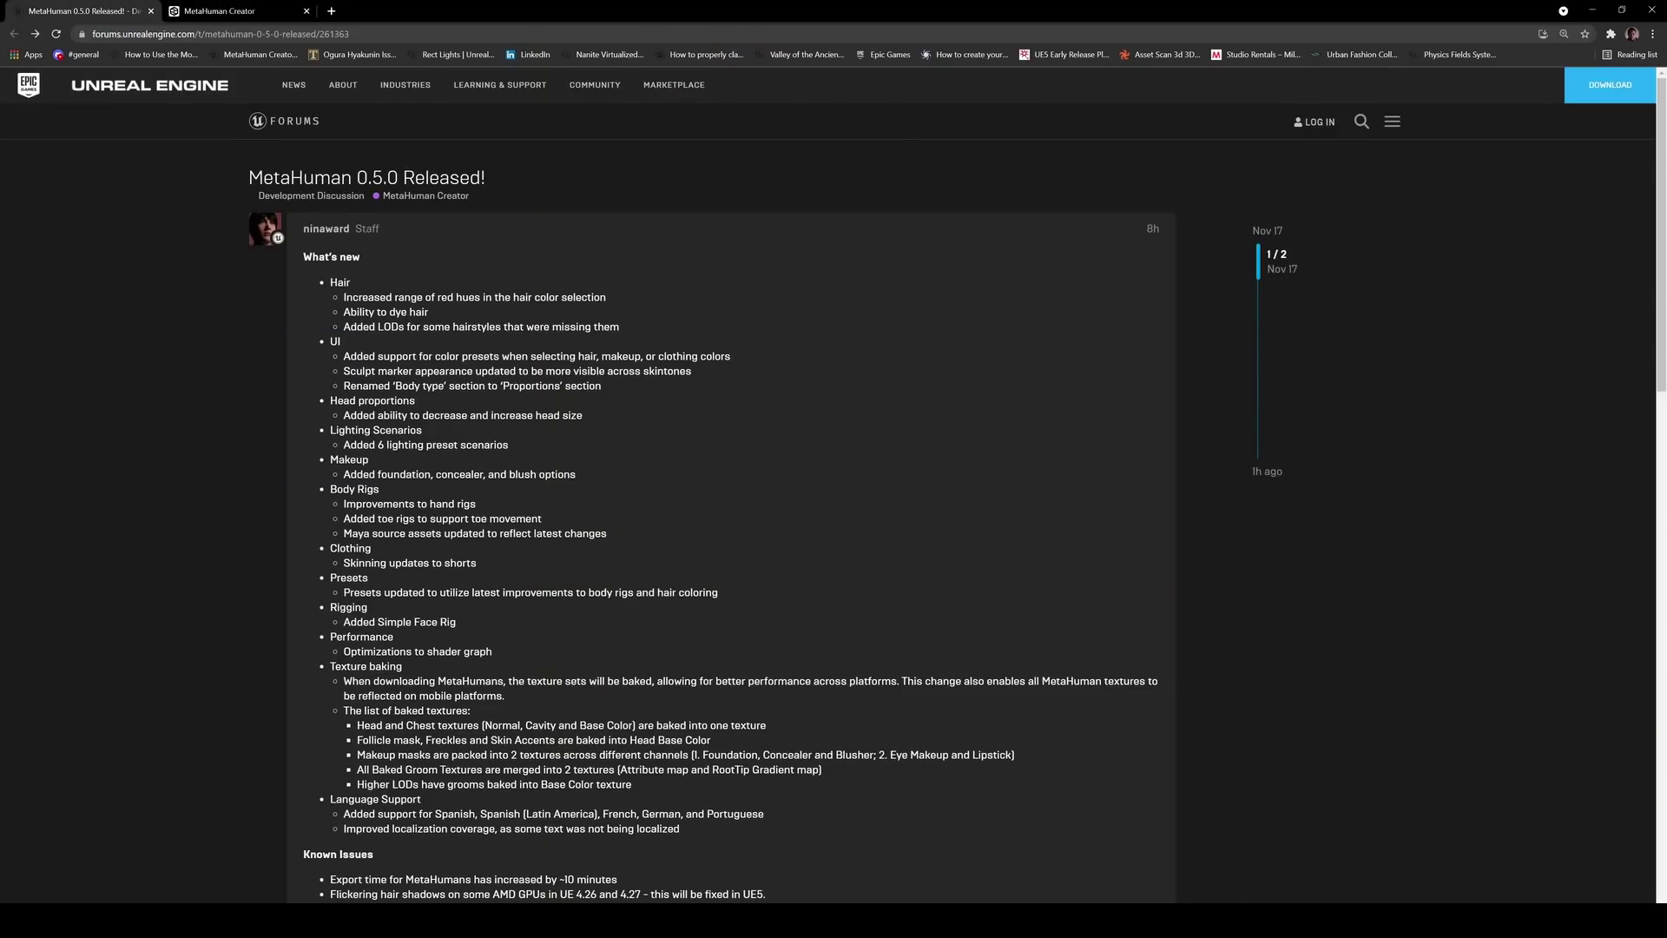
pyautogui.click(219, 11)
pyautogui.click(130, 206)
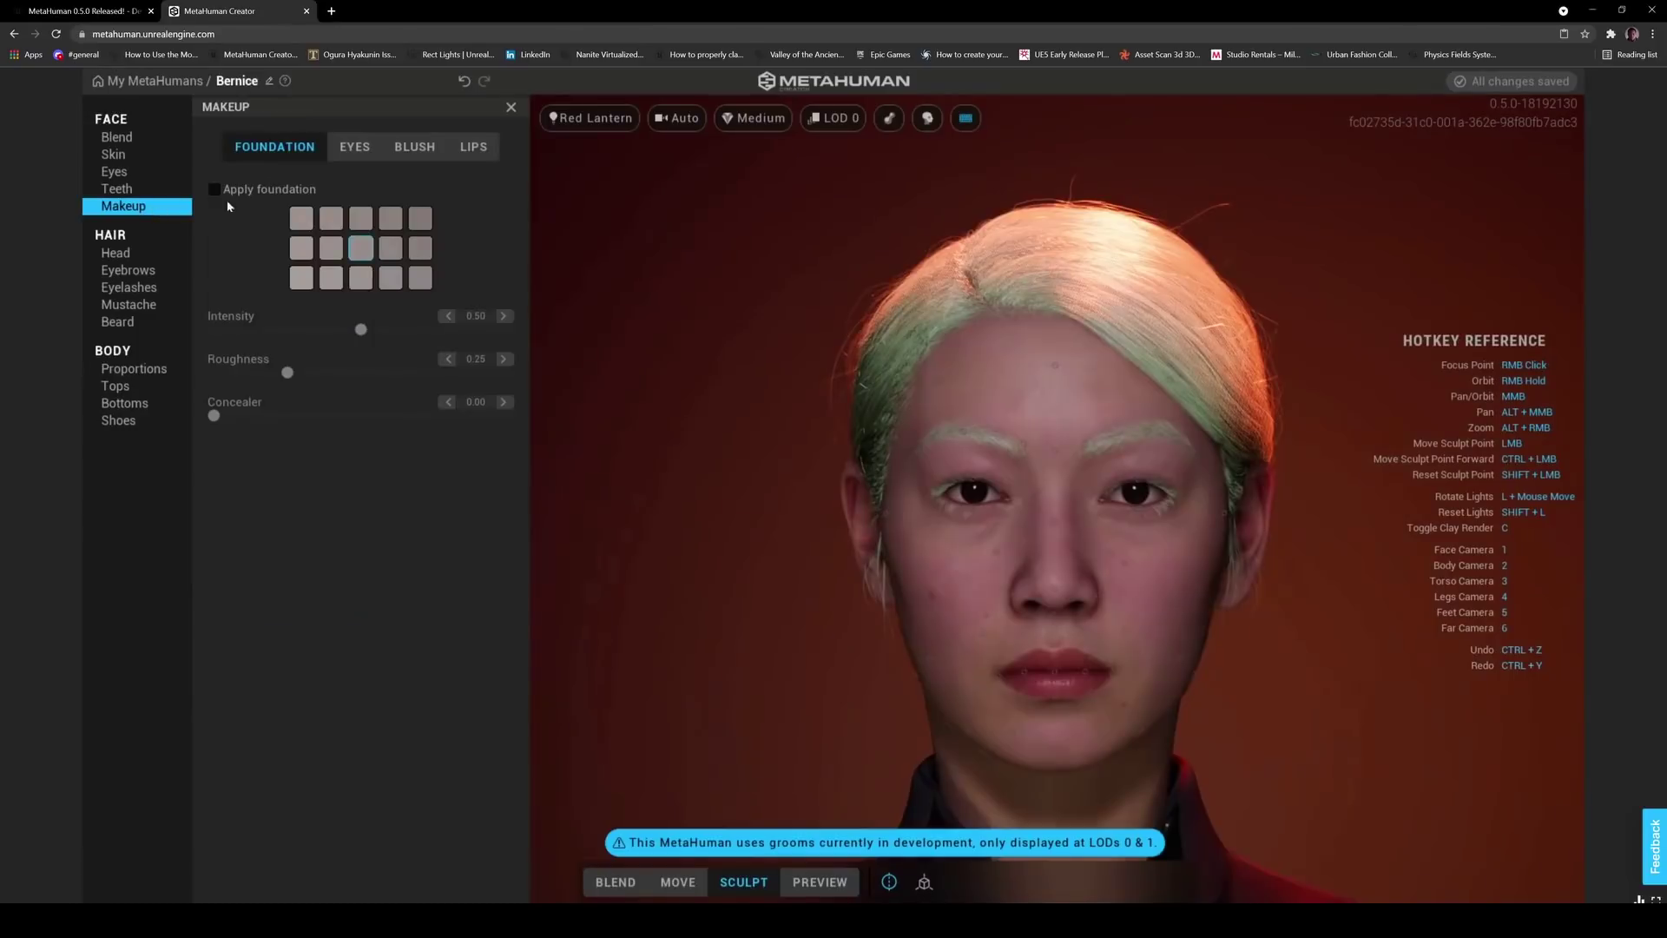
pyautogui.click(214, 190)
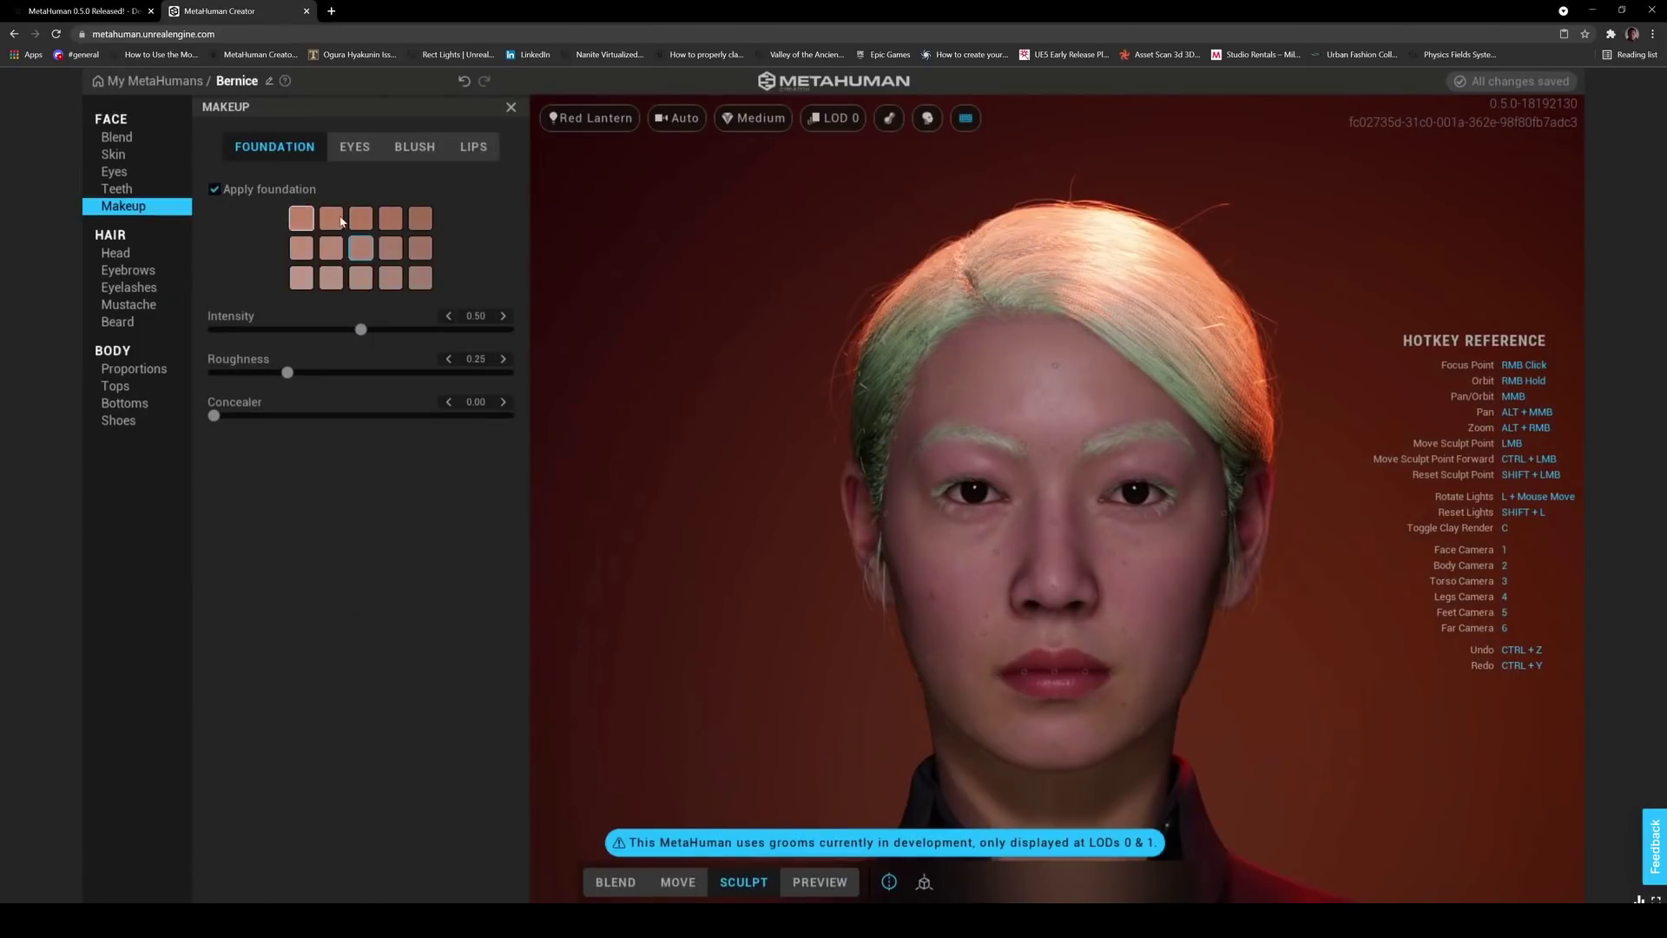
pyautogui.click(360, 219)
pyautogui.click(368, 250)
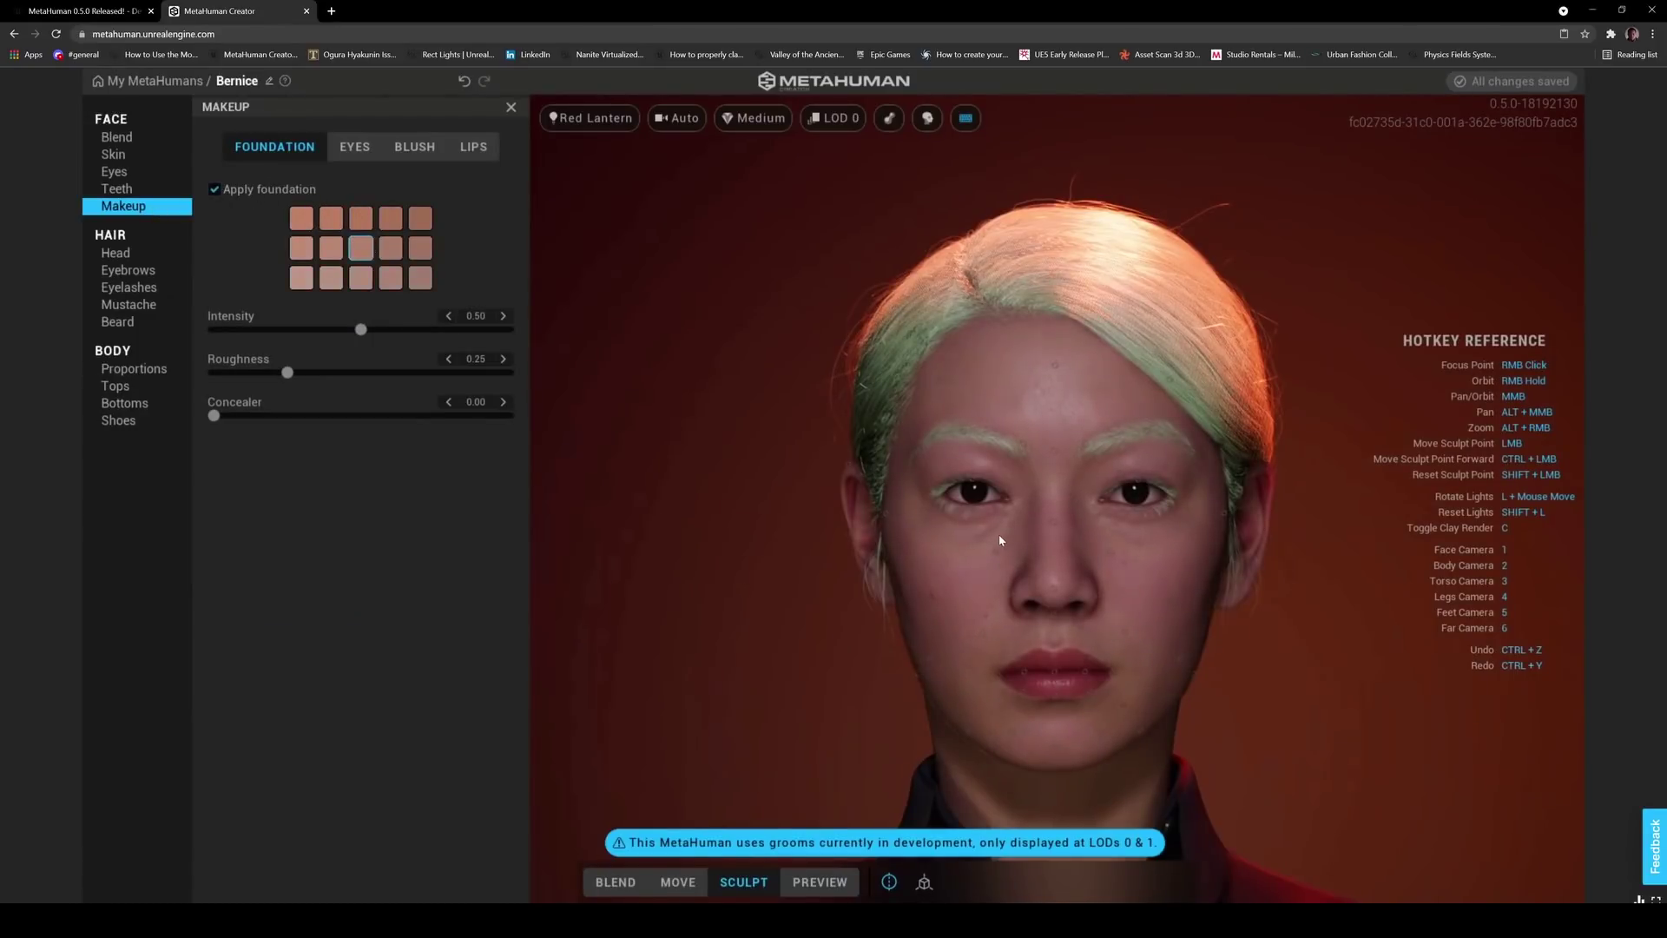
pyautogui.click(422, 279)
pyautogui.click(369, 279)
# Set the foundation intensity to 0.41 and the concealer to 0.39
pyautogui.click(367, 330)
pyautogui.moveTo(368, 330); pyautogui.dragTo(339, 352)
pyautogui.scroll(2, 1106, 501)
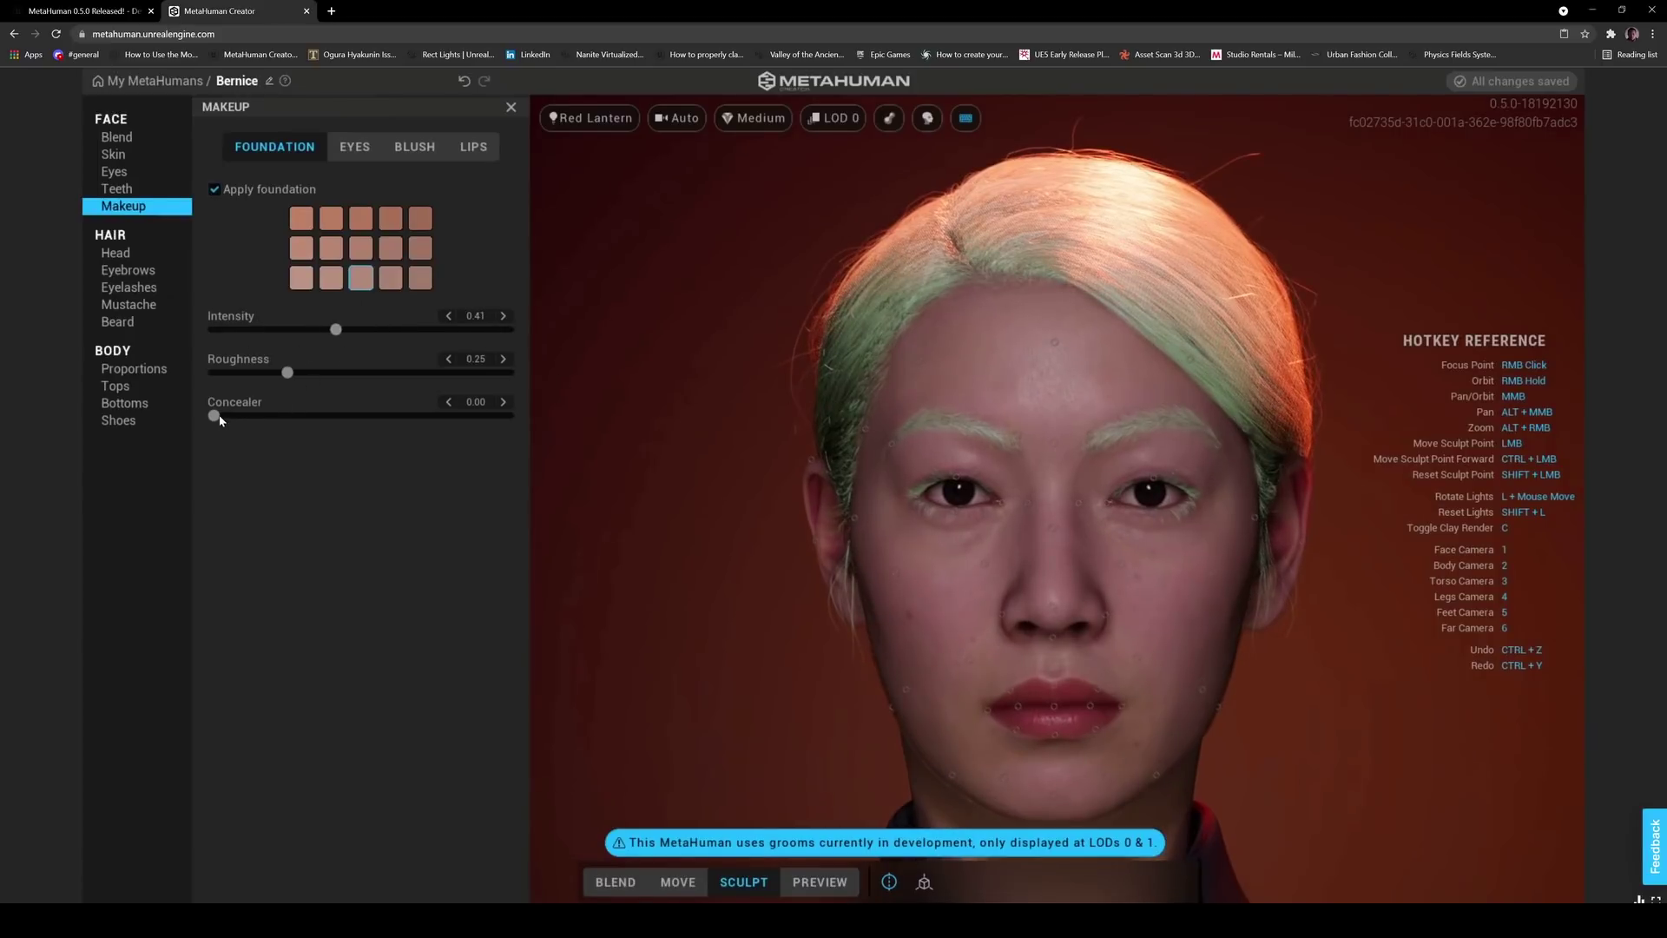
pyautogui.moveTo(214, 415); pyautogui.dragTo(327, 416)
# Add the angled cheek blush style with intensity 0.18 and roughness 0.35
pyautogui.click(355, 145)
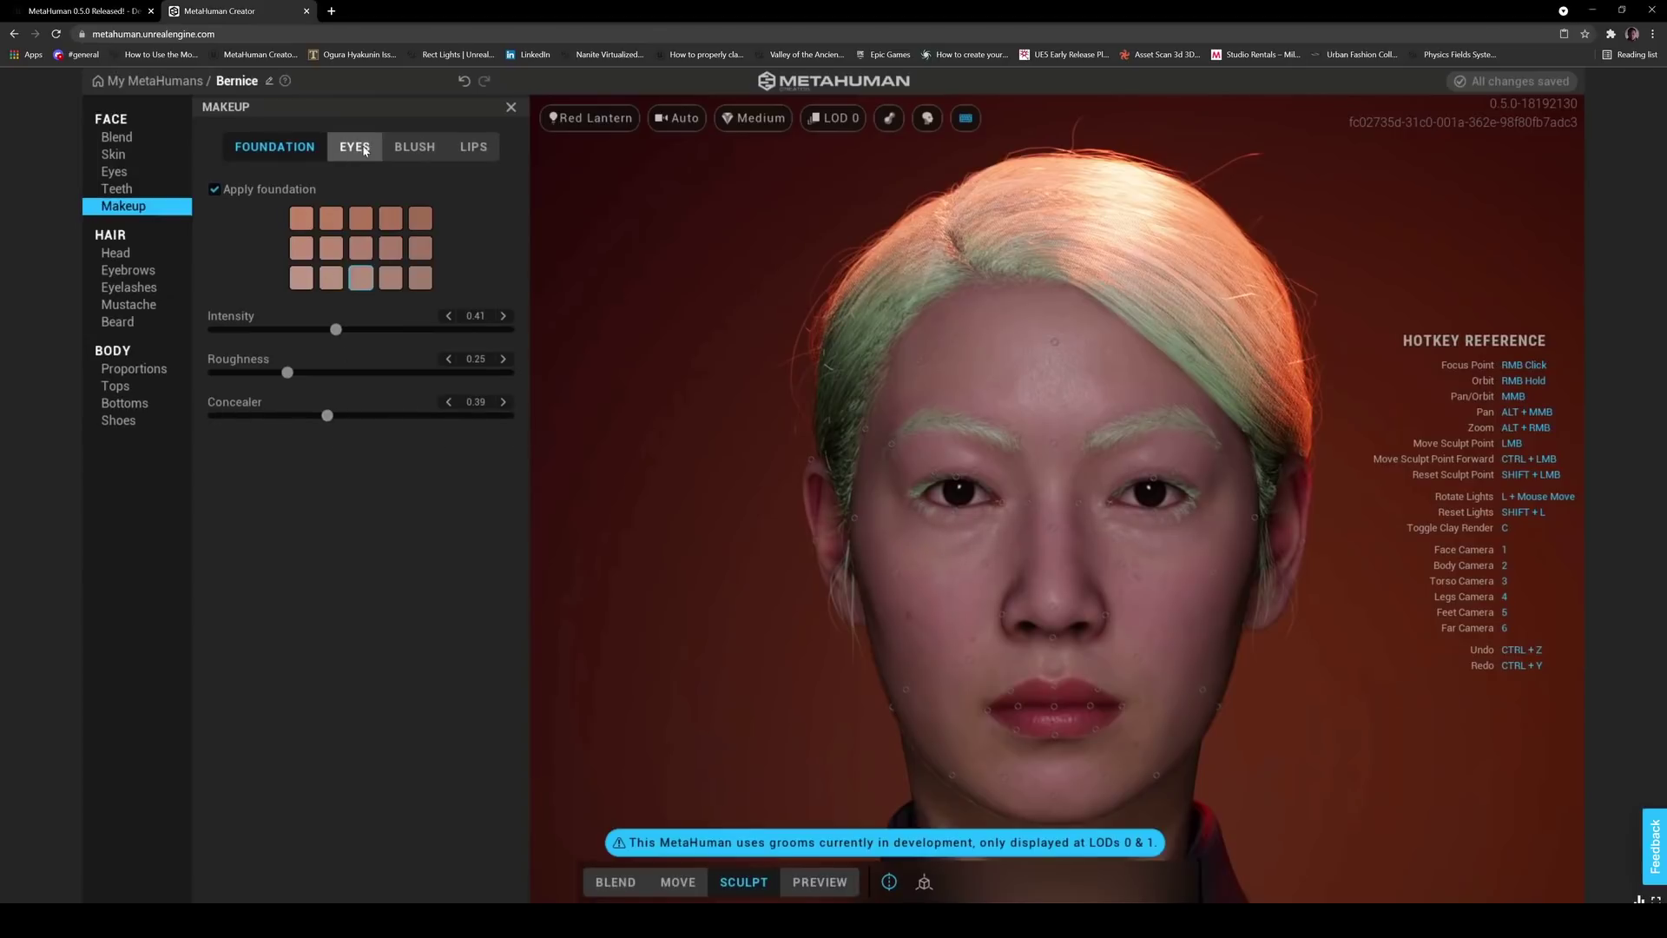
pyautogui.click(415, 146)
pyautogui.click(390, 248)
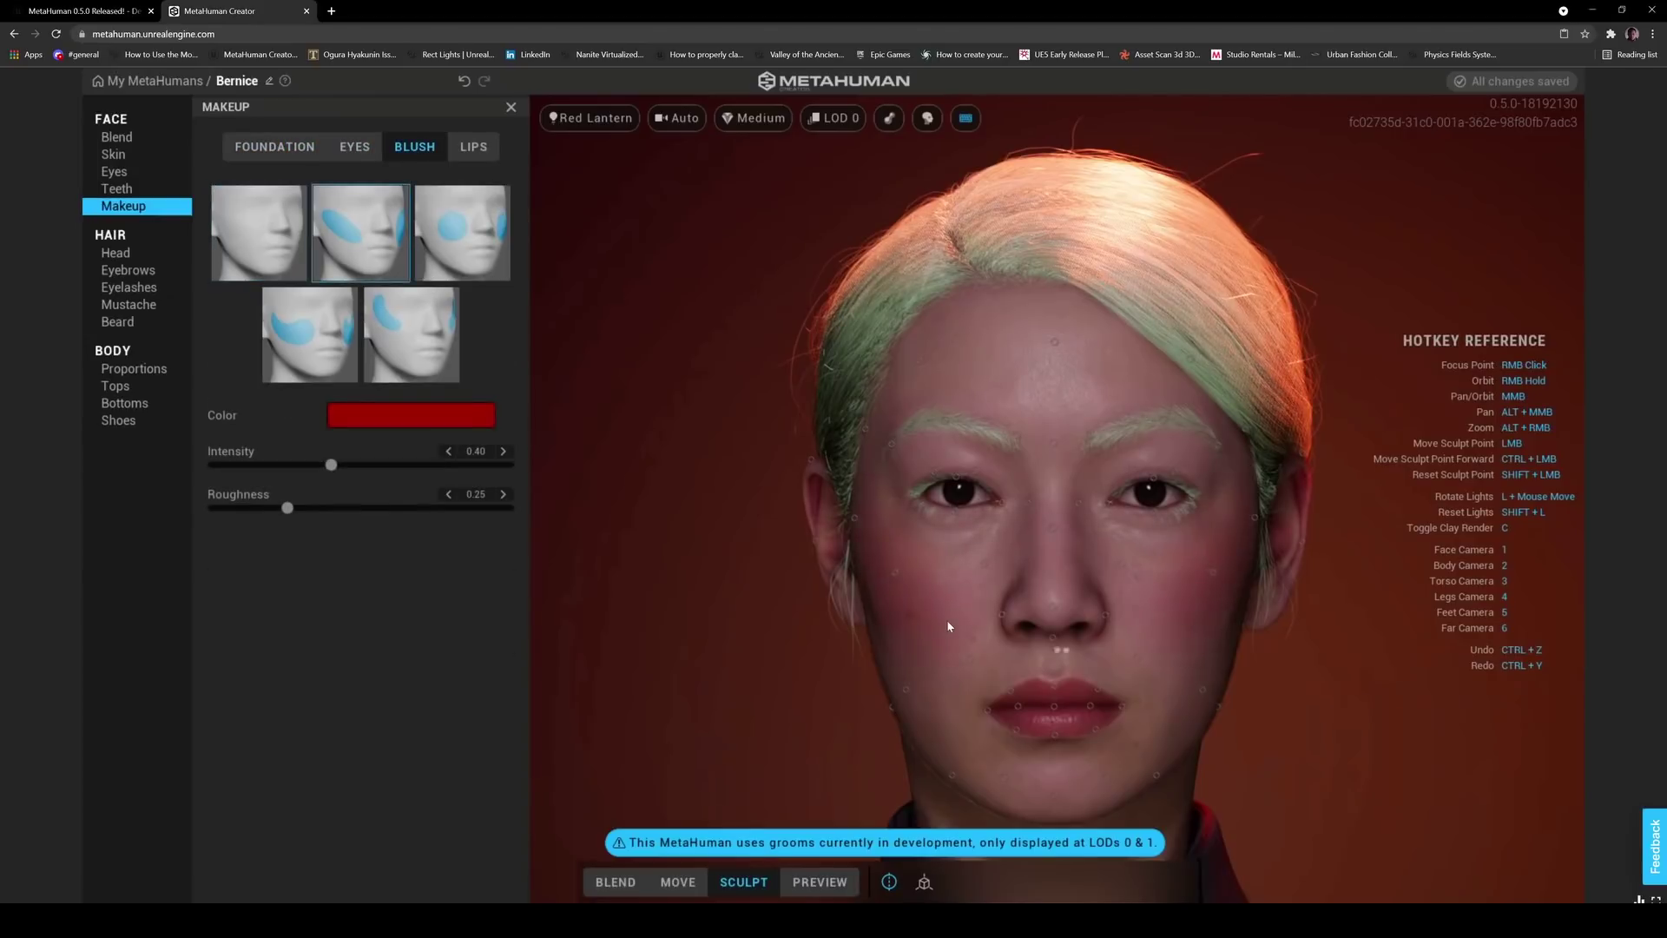
pyautogui.moveTo(1161, 641); pyautogui.dragTo(1206, 629, button='right')
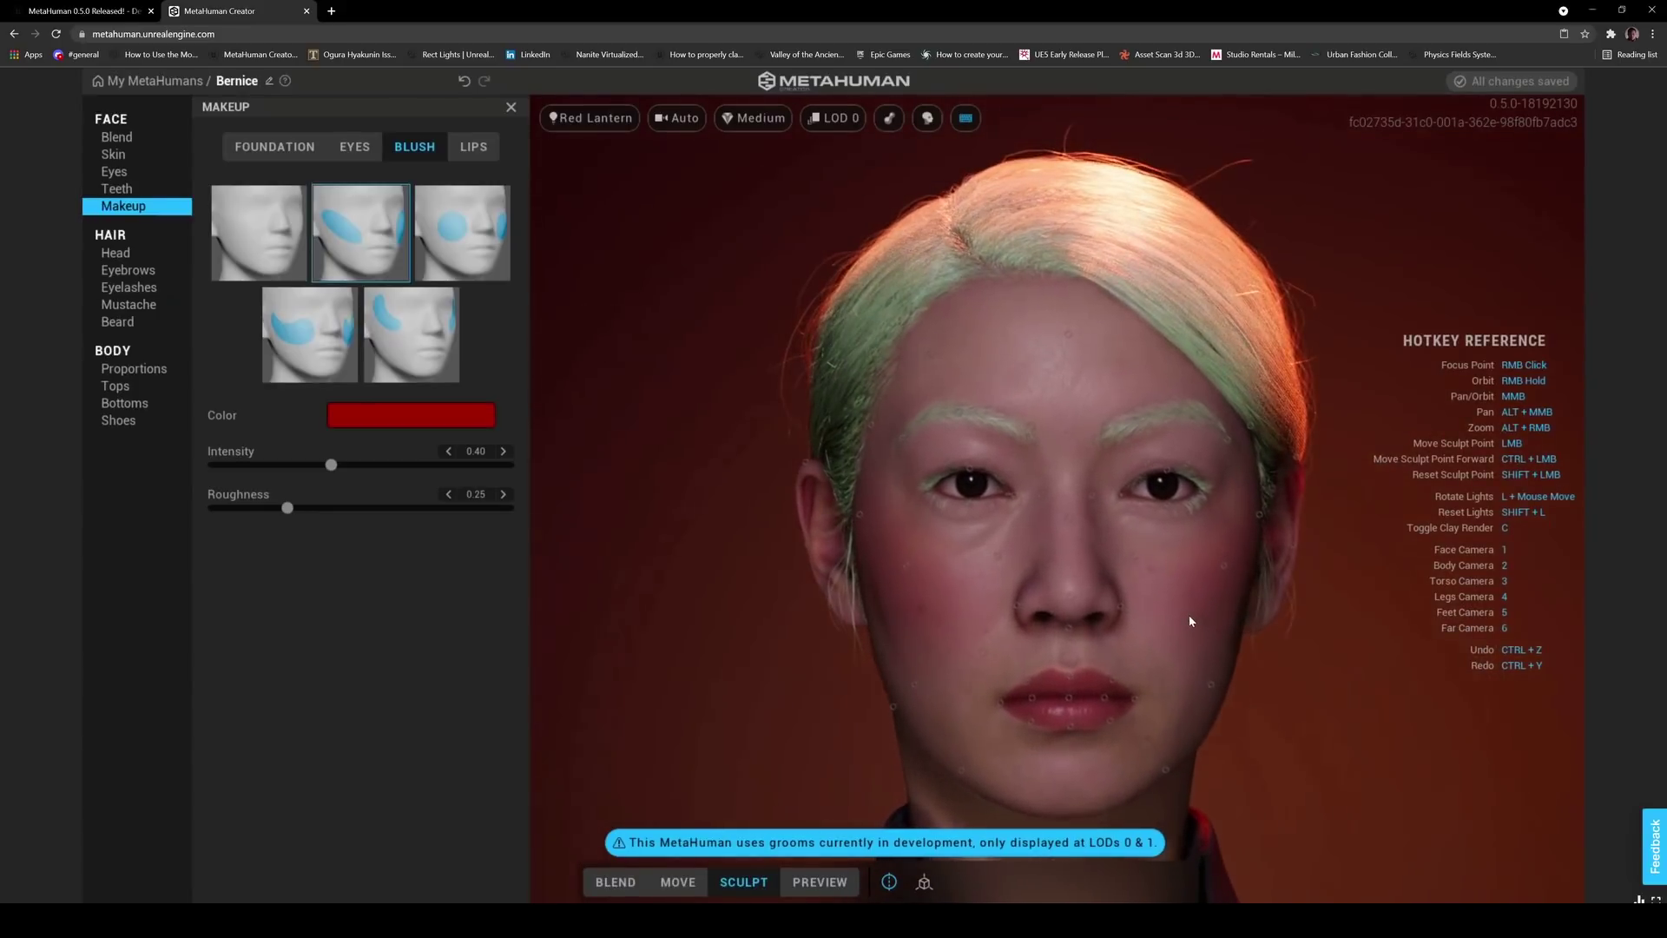
pyautogui.moveTo(331, 466); pyautogui.dragTo(477, 522)
pyautogui.moveTo(211, 519); pyautogui.dragTo(317, 514)
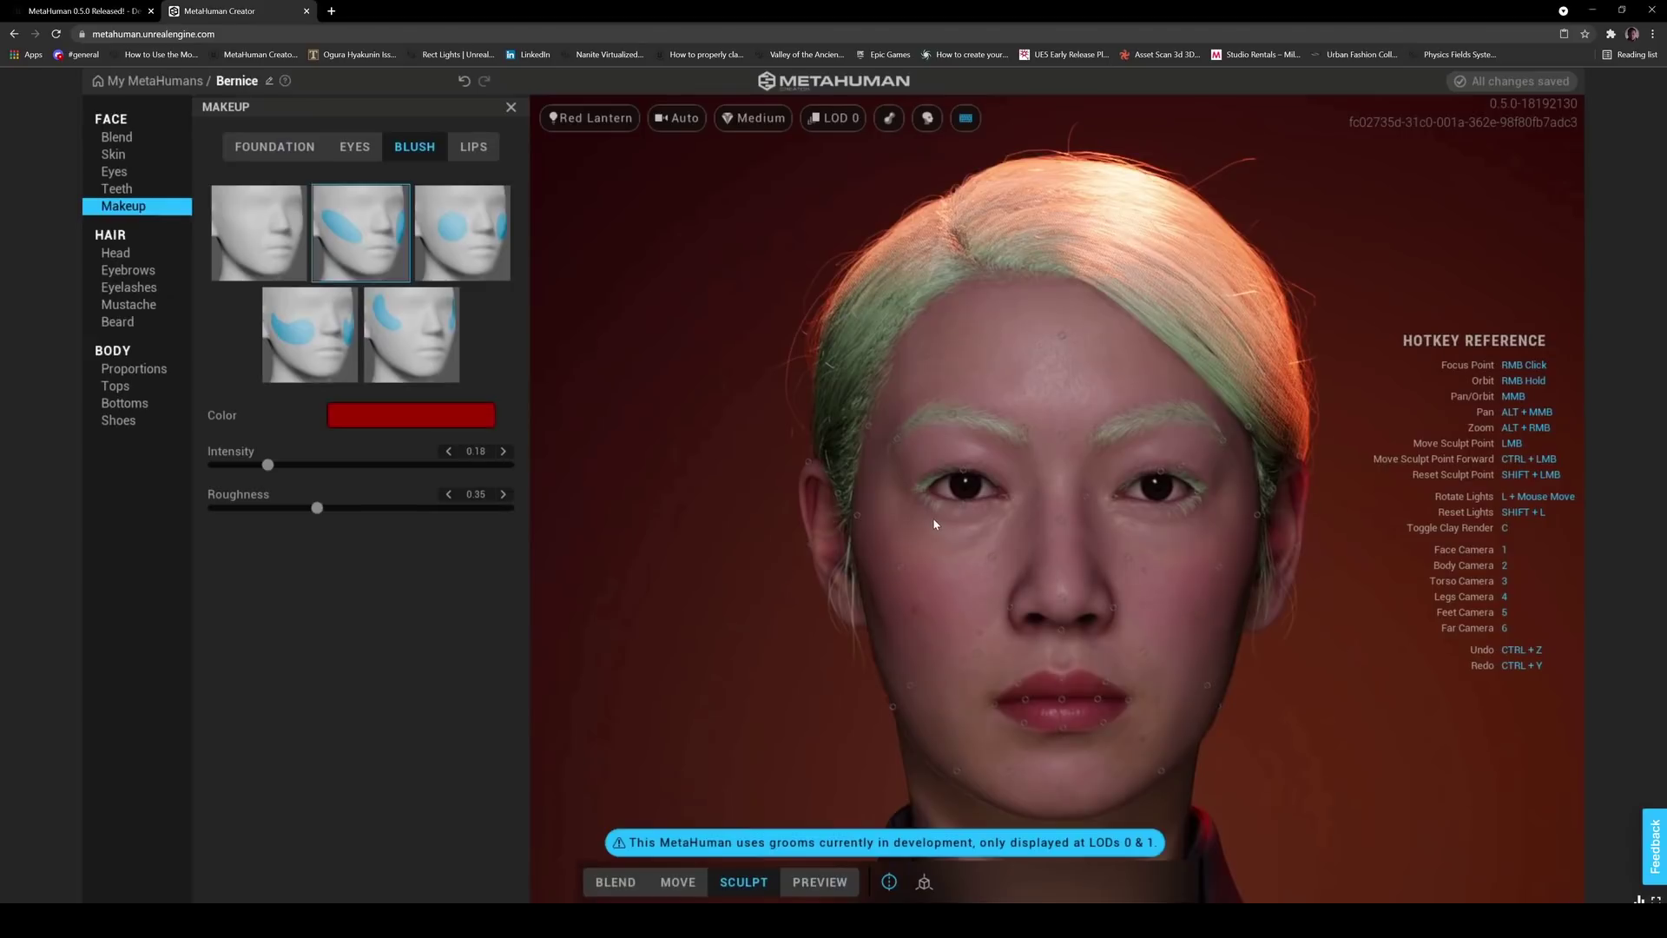
# View the lip makeup options and check the release notes page before returning to MetaHuman Creator
pyautogui.click(473, 146)
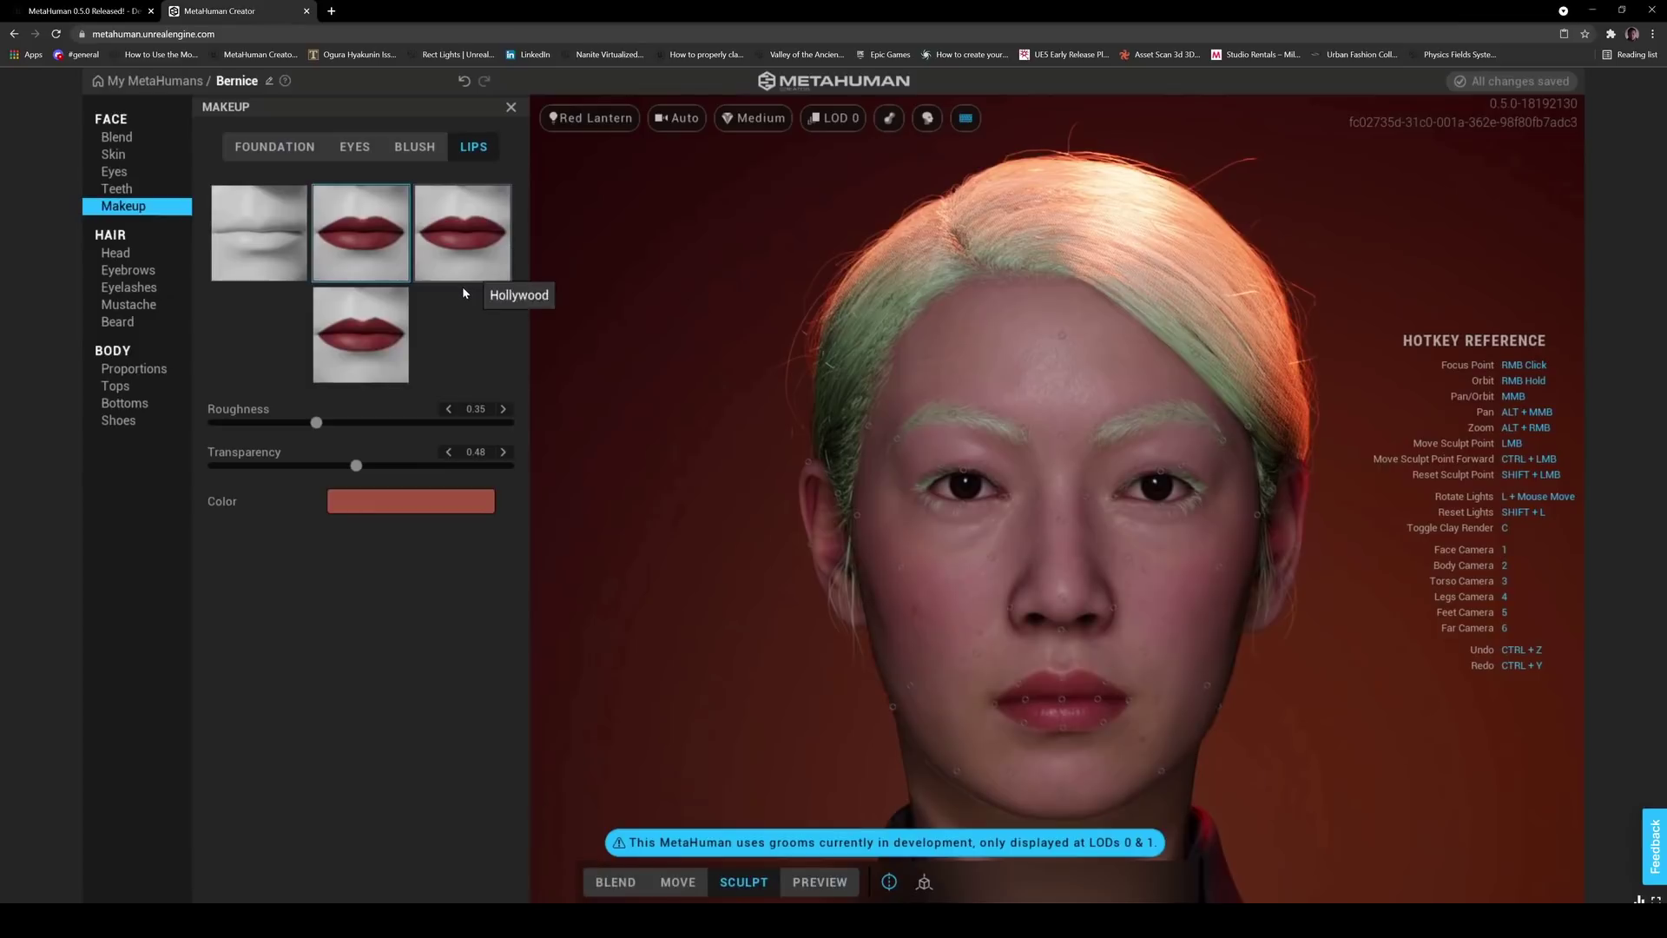
pyautogui.click(86, 10)
pyautogui.click(254, 14)
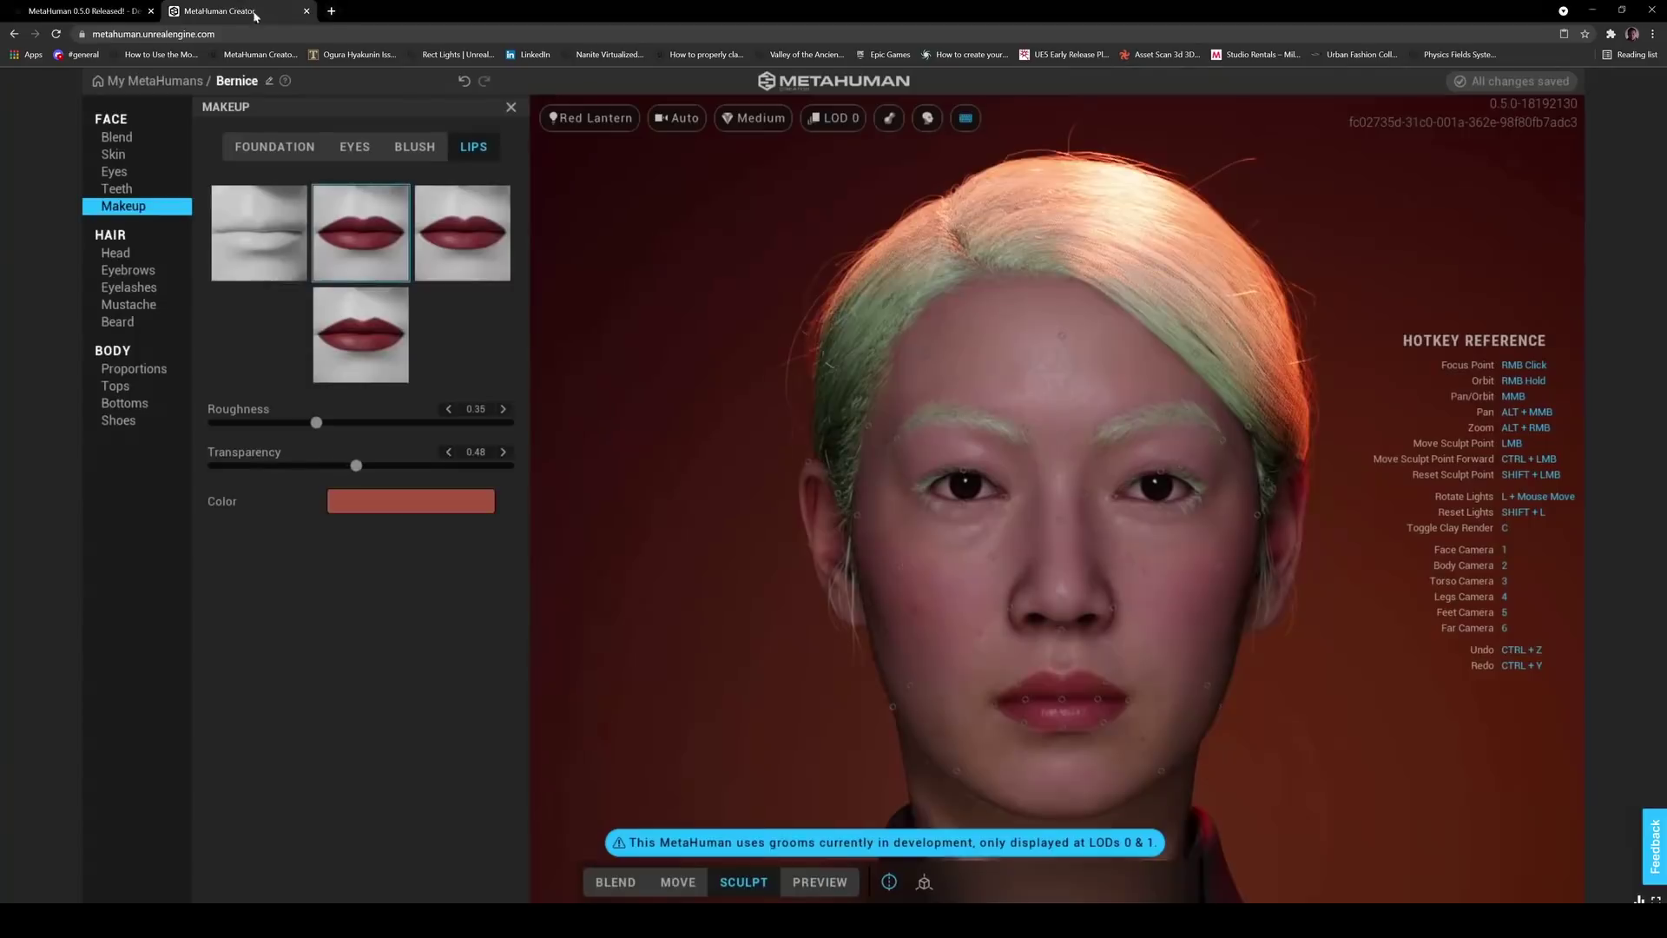
# Browse the preset palettes for the head hair color and dye the hair with the magenta swatch from the Vibrant set
pyautogui.click(117, 253)
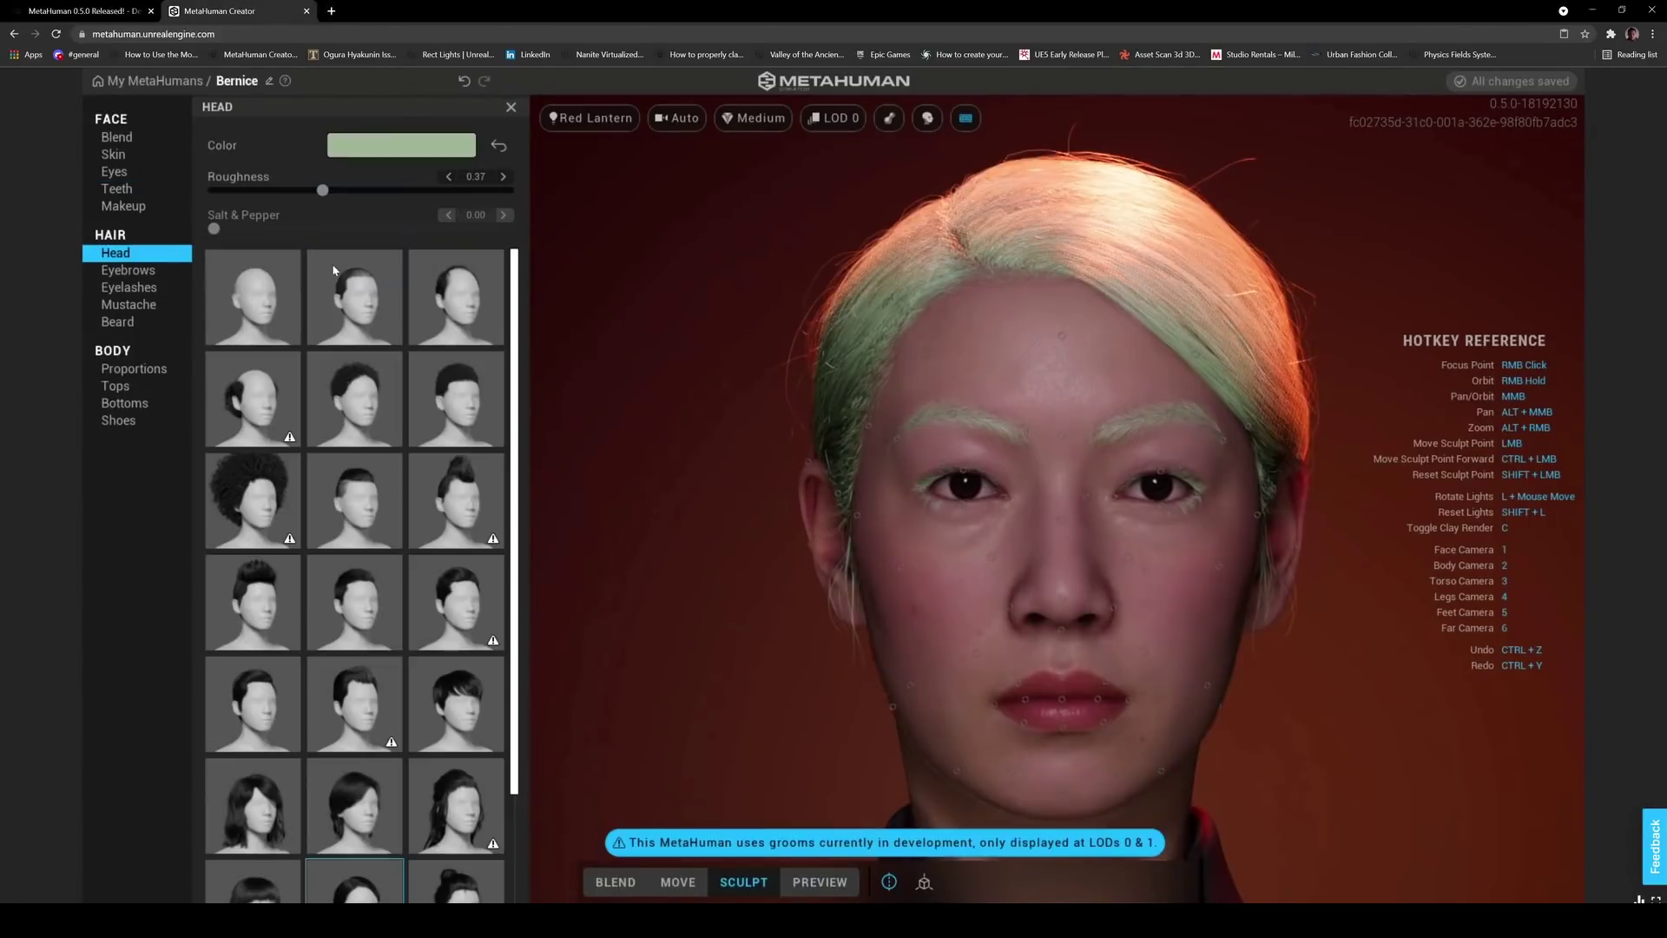
pyautogui.click(401, 145)
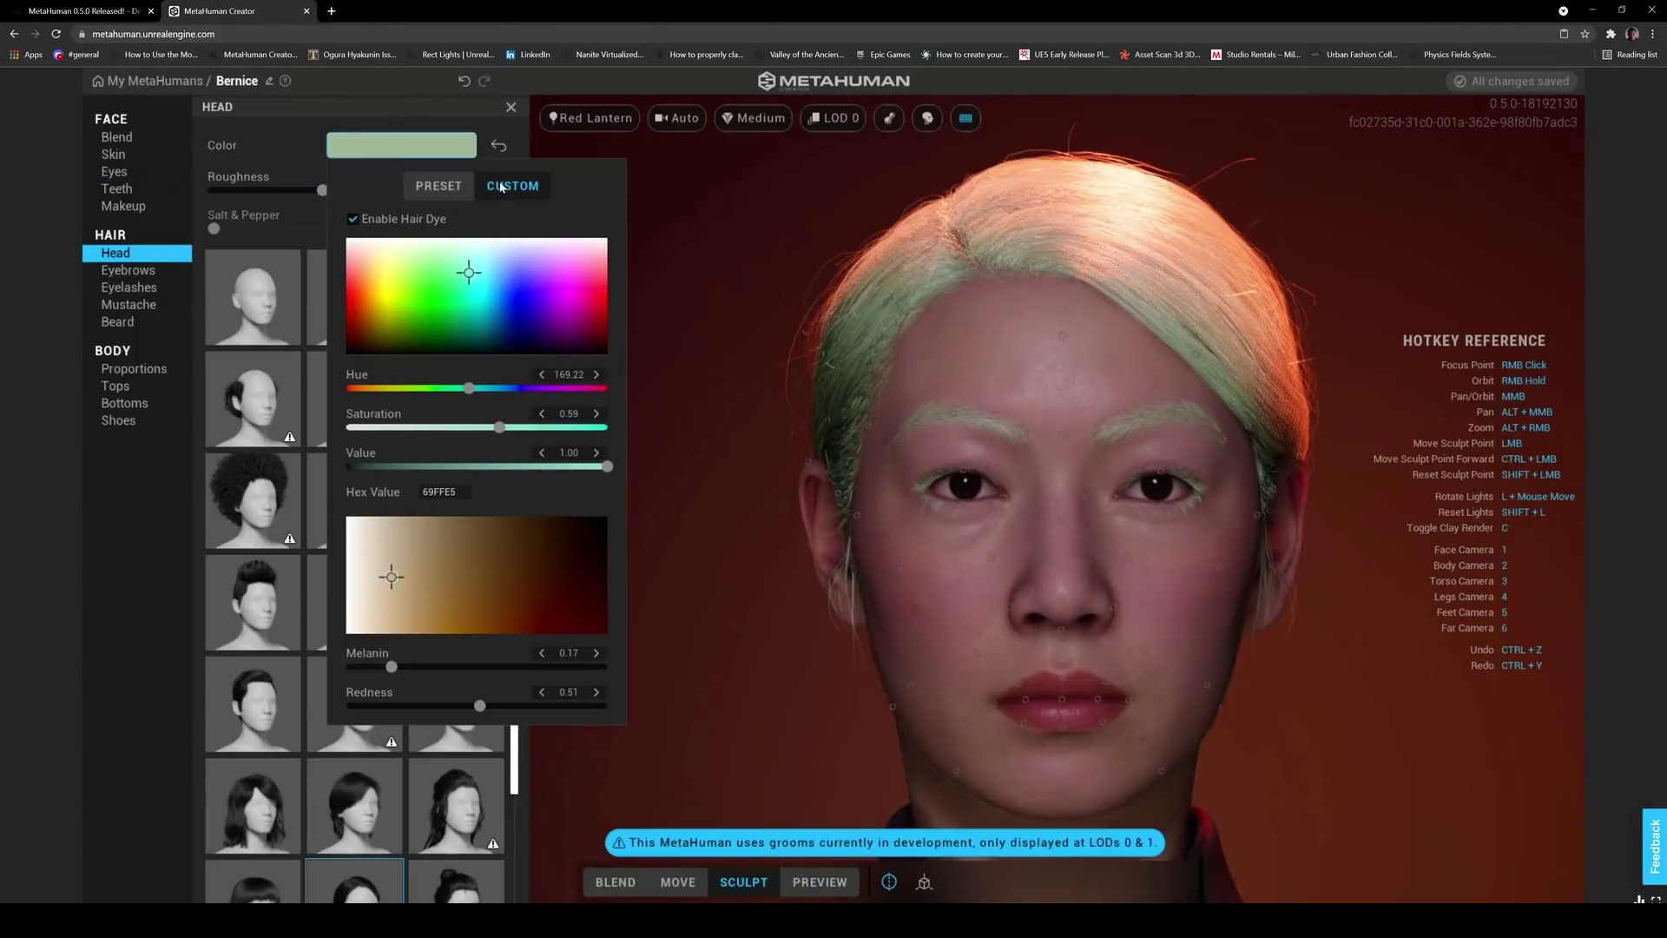
pyautogui.click(441, 186)
pyautogui.click(369, 226)
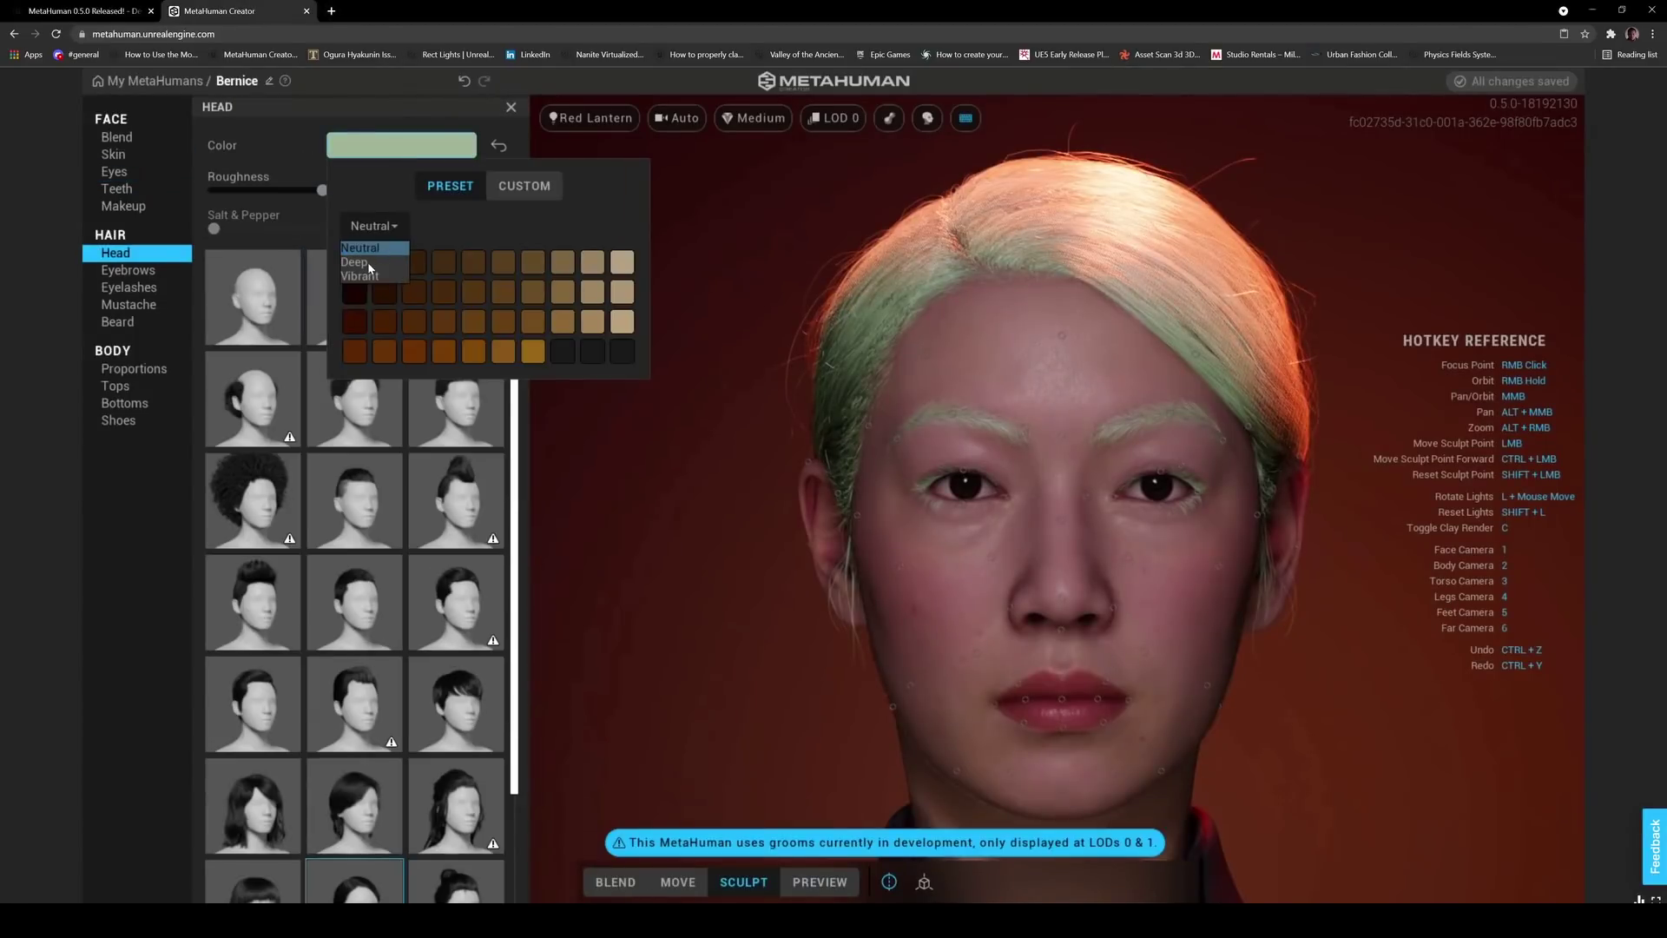
pyautogui.click(378, 235)
pyautogui.click(373, 226)
pyautogui.click(372, 246)
pyautogui.click(379, 230)
pyautogui.click(374, 278)
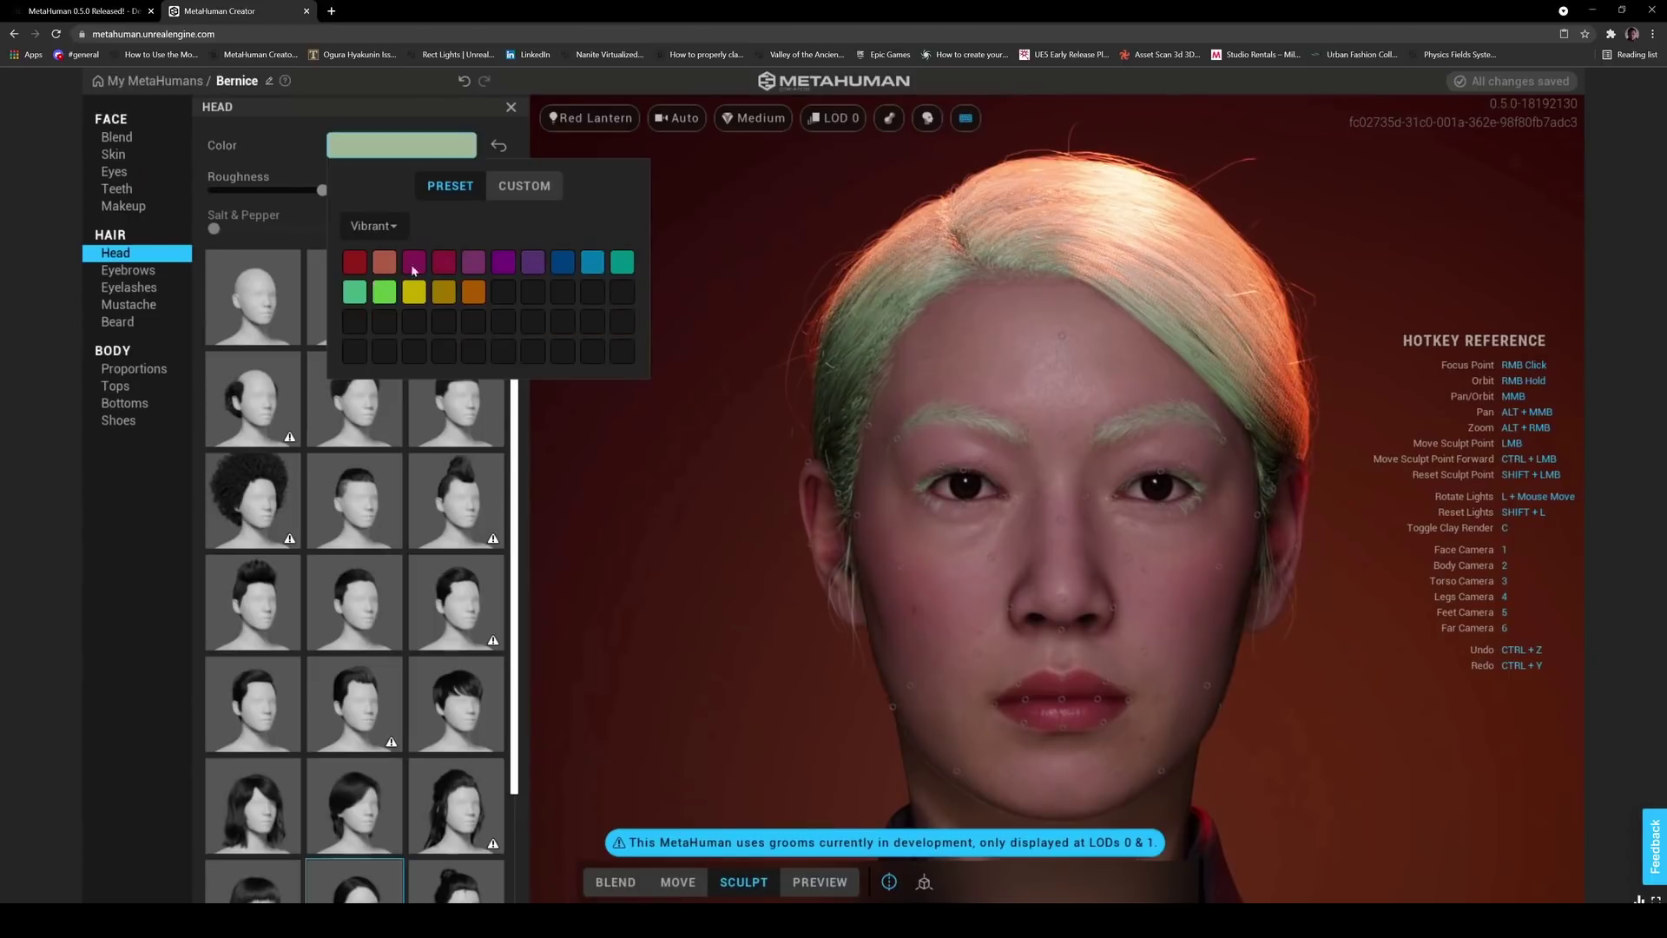
pyautogui.click(414, 261)
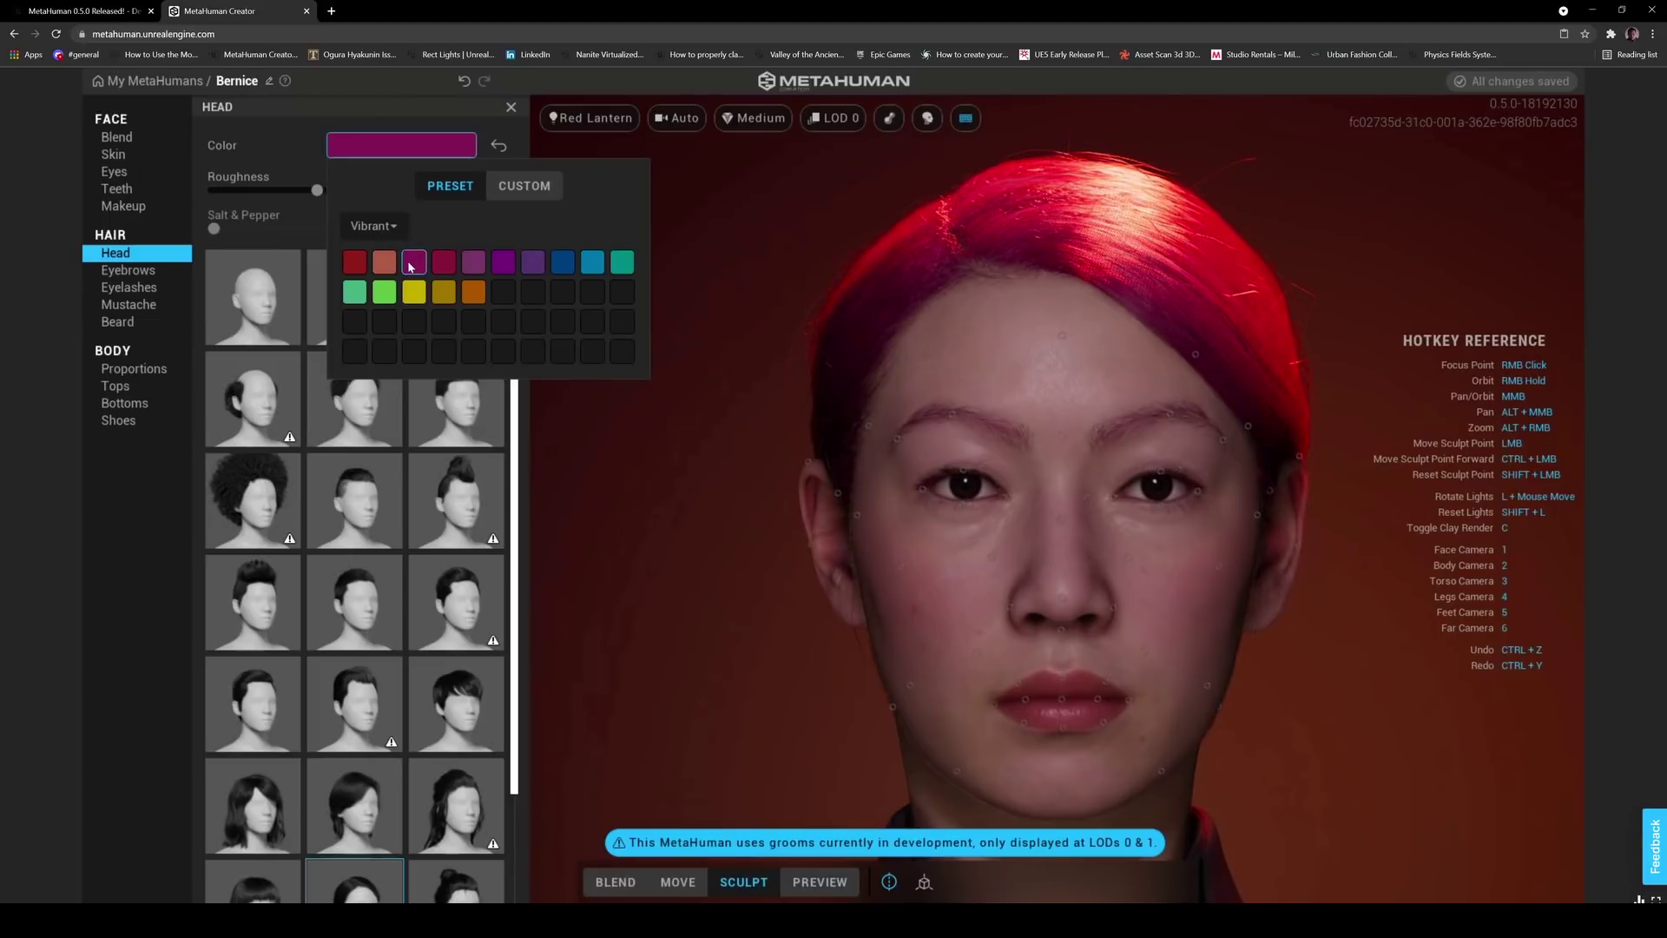
pyautogui.click(612, 470)
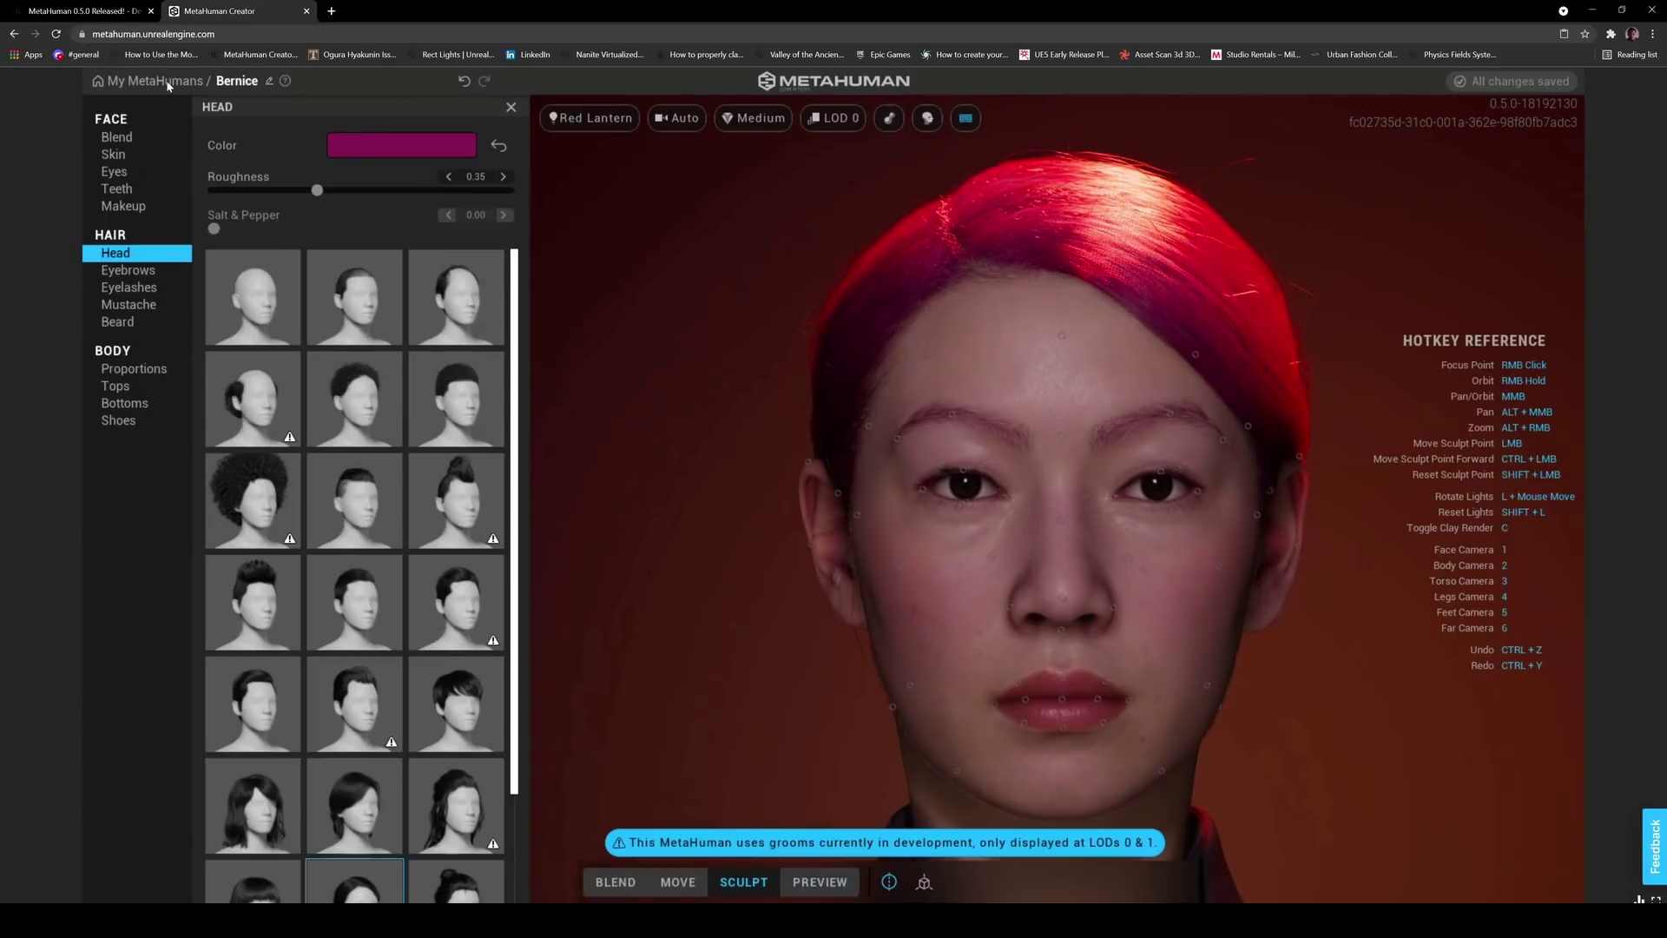
# Check the release notes, then in MetaHuman Creator dress the character in the shorts and inspect their fit from several angles
pyautogui.click(86, 11)
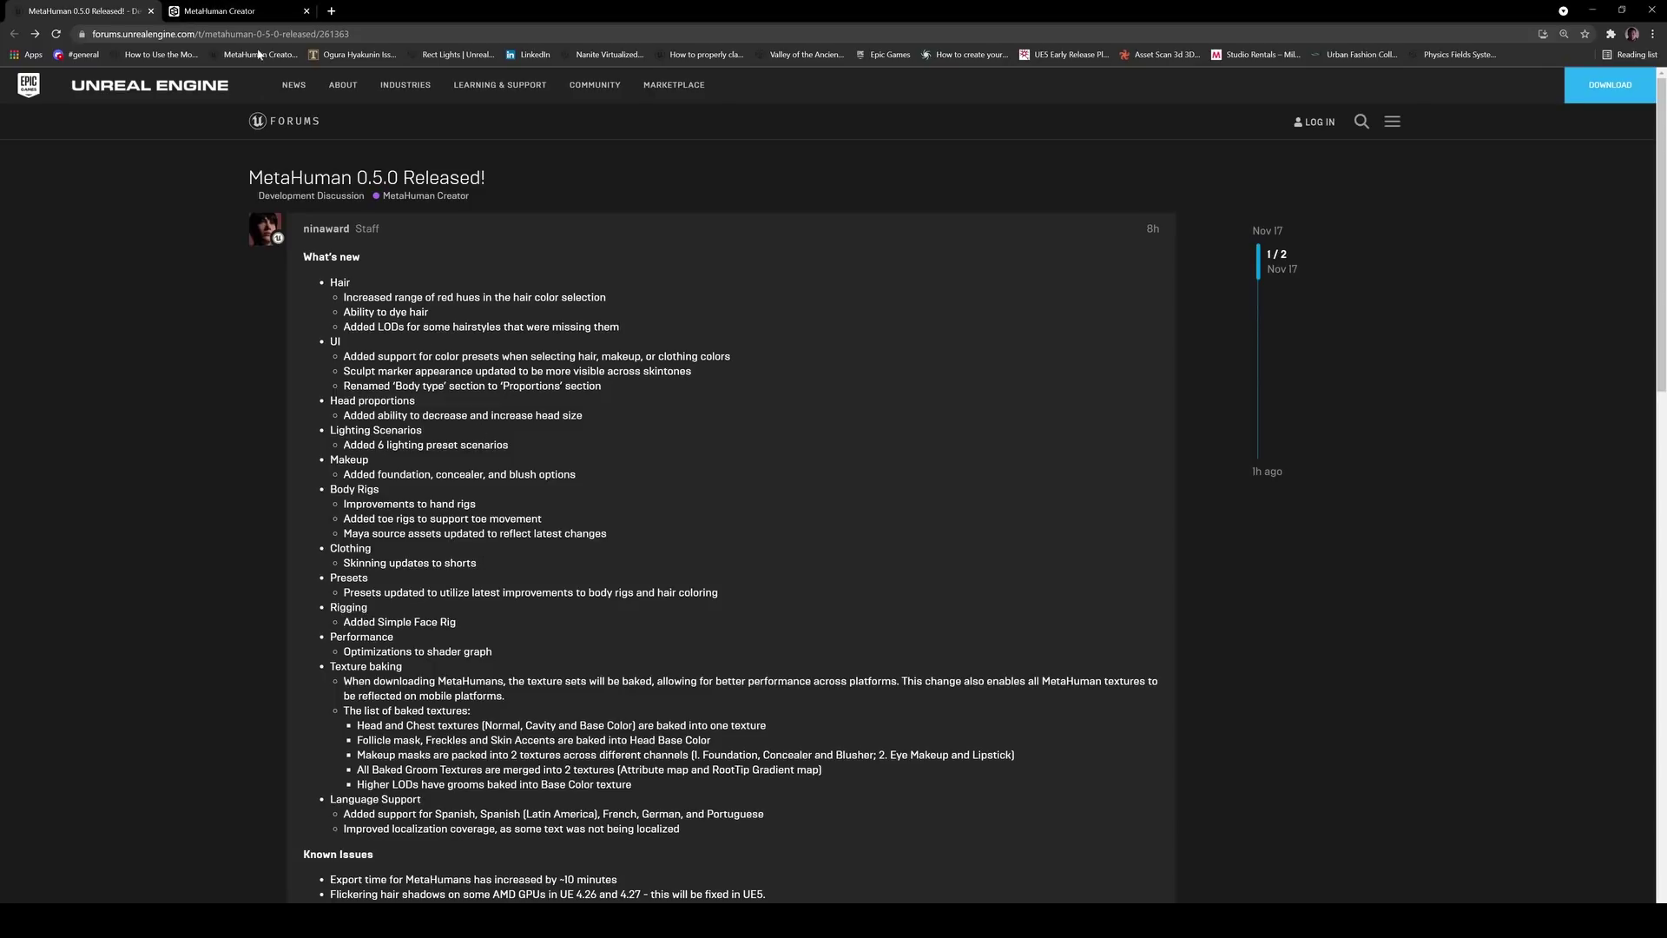
pyautogui.click(244, 7)
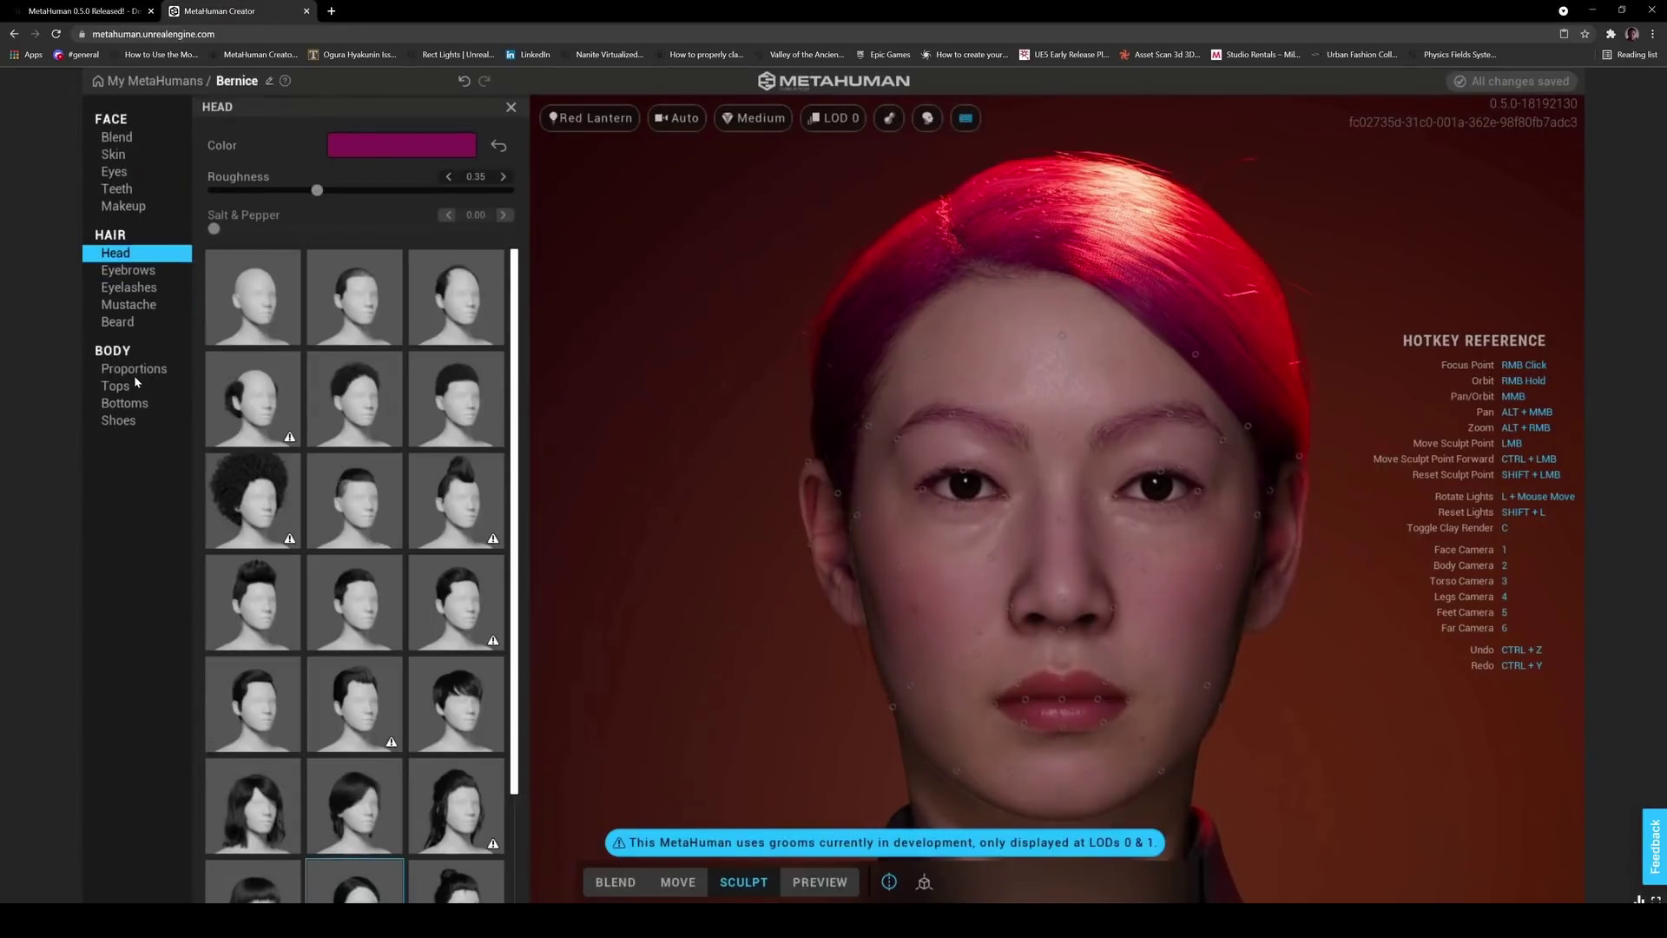
pyautogui.click(124, 403)
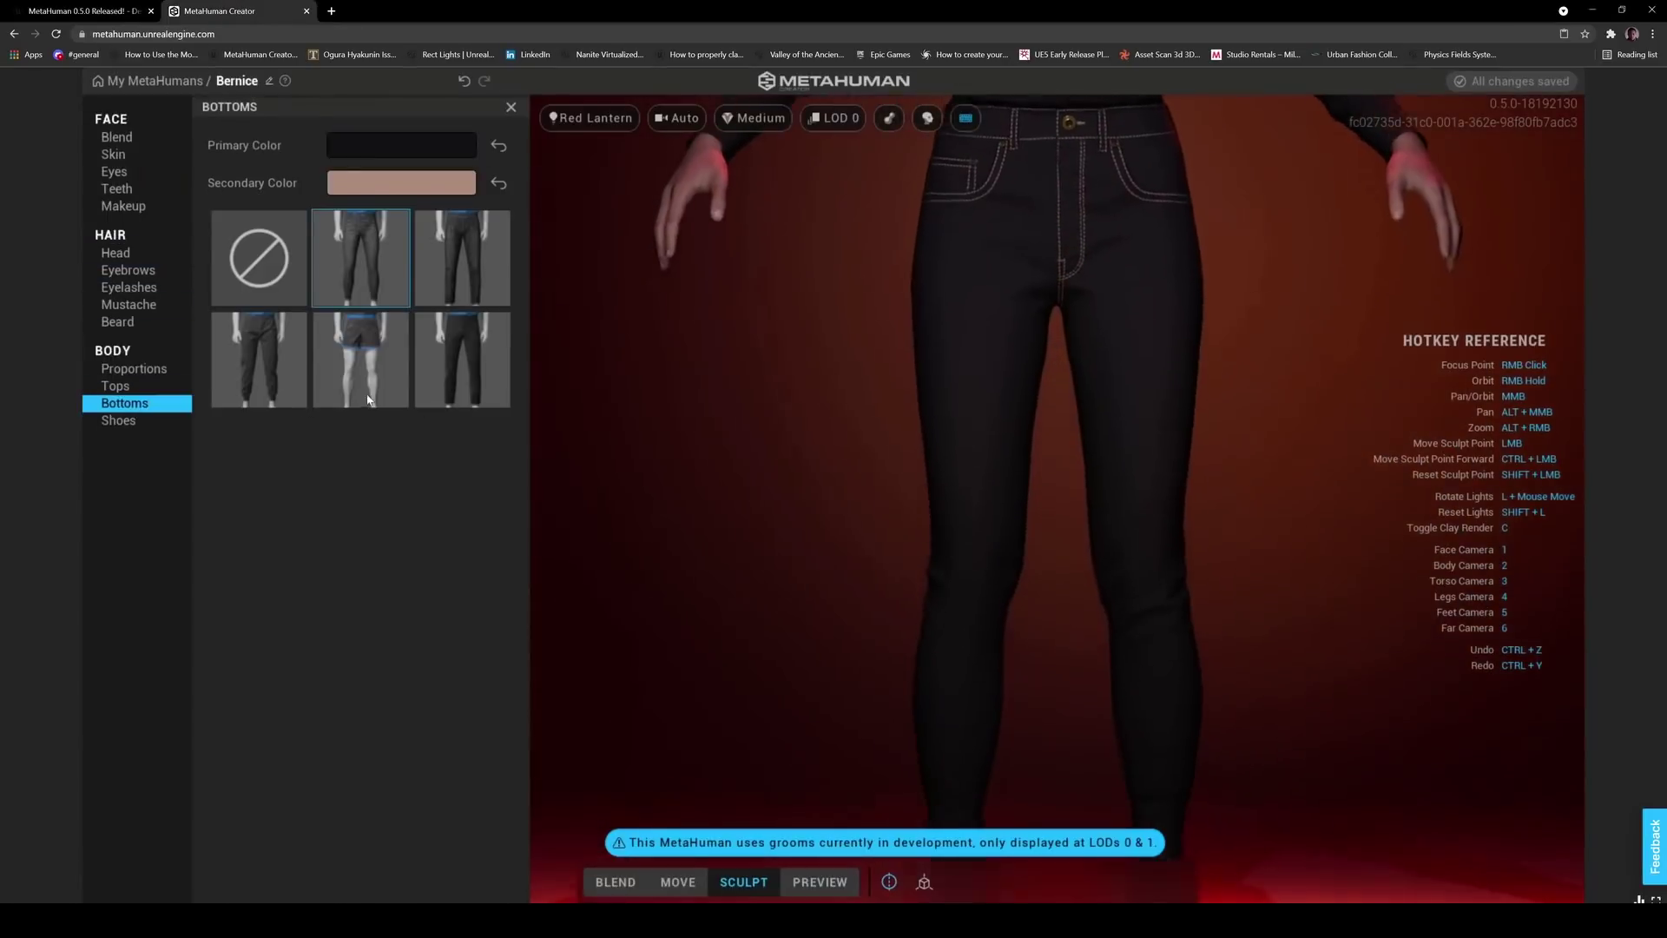
pyautogui.click(368, 399)
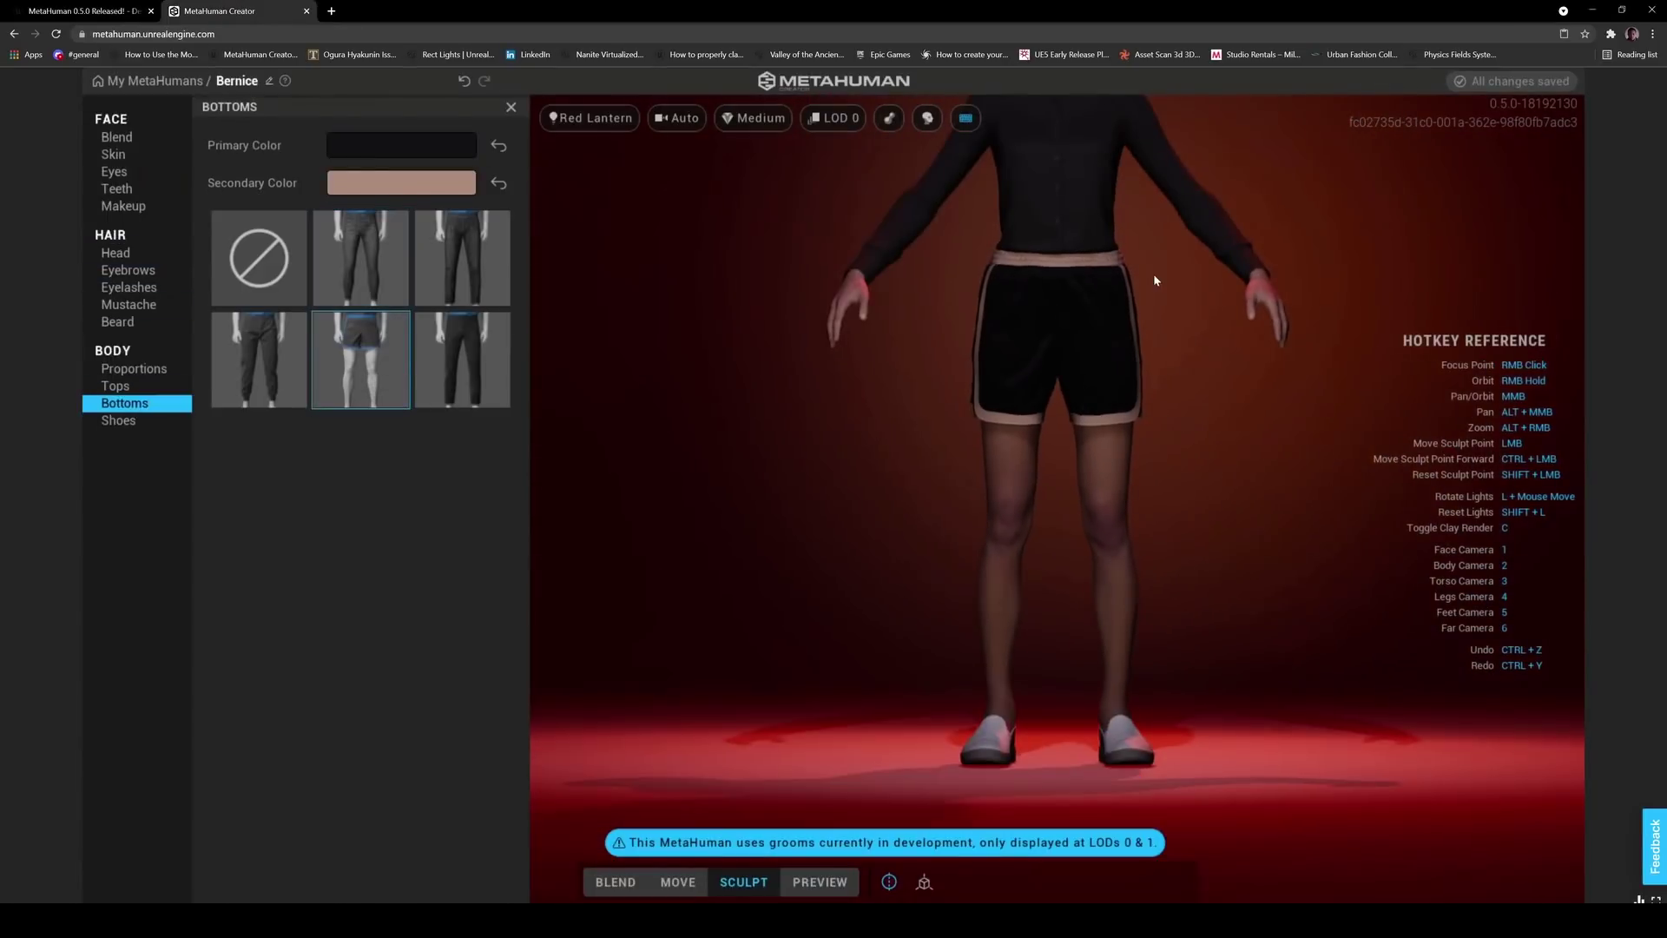
pyautogui.moveTo(1055, 346); pyautogui.dragTo(1146, 591, button='middle')
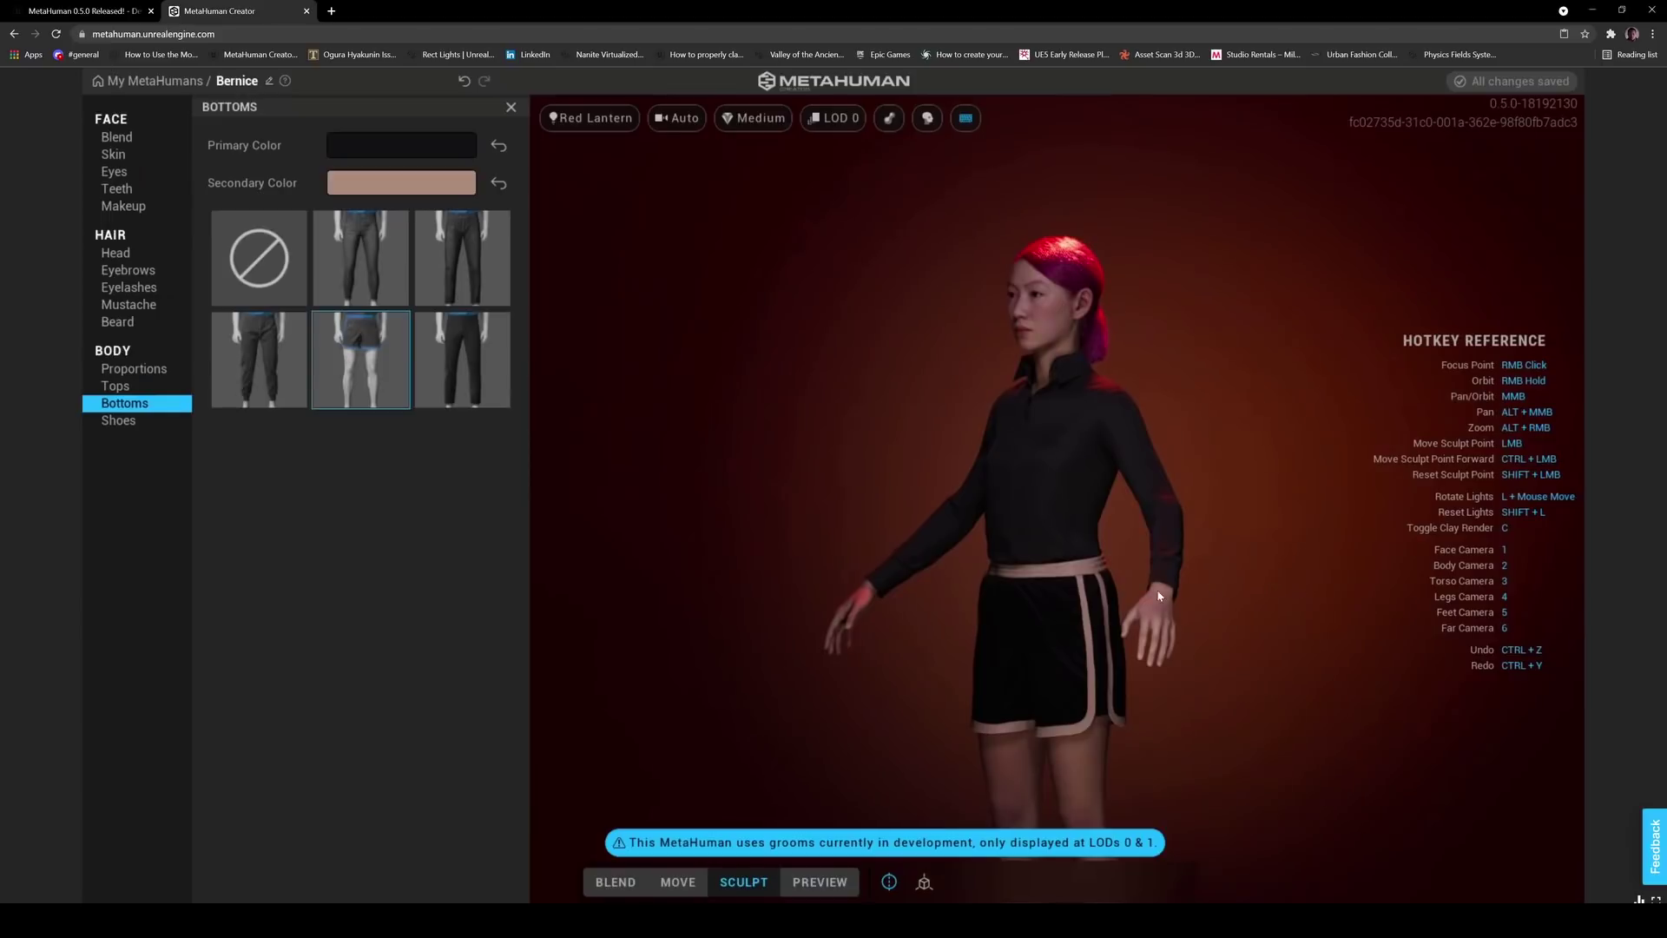
pyautogui.moveTo(1159, 595); pyautogui.dragTo(887, 590, button='right')
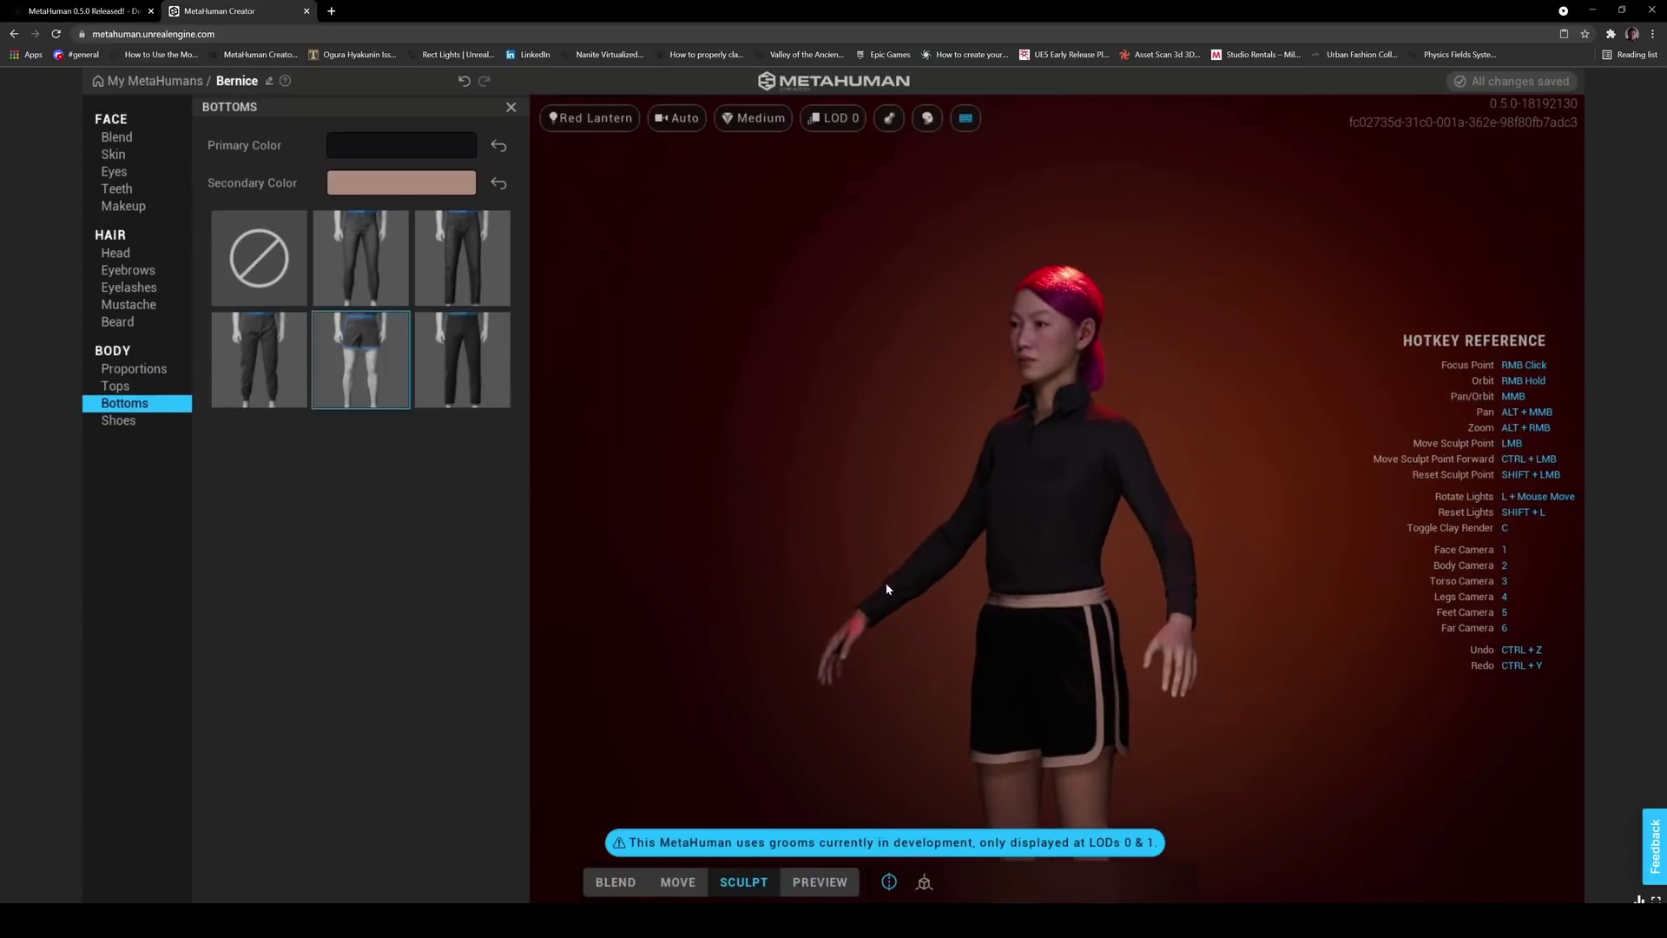
pyautogui.moveTo(887, 589); pyautogui.dragTo(1167, 533, button='middle')
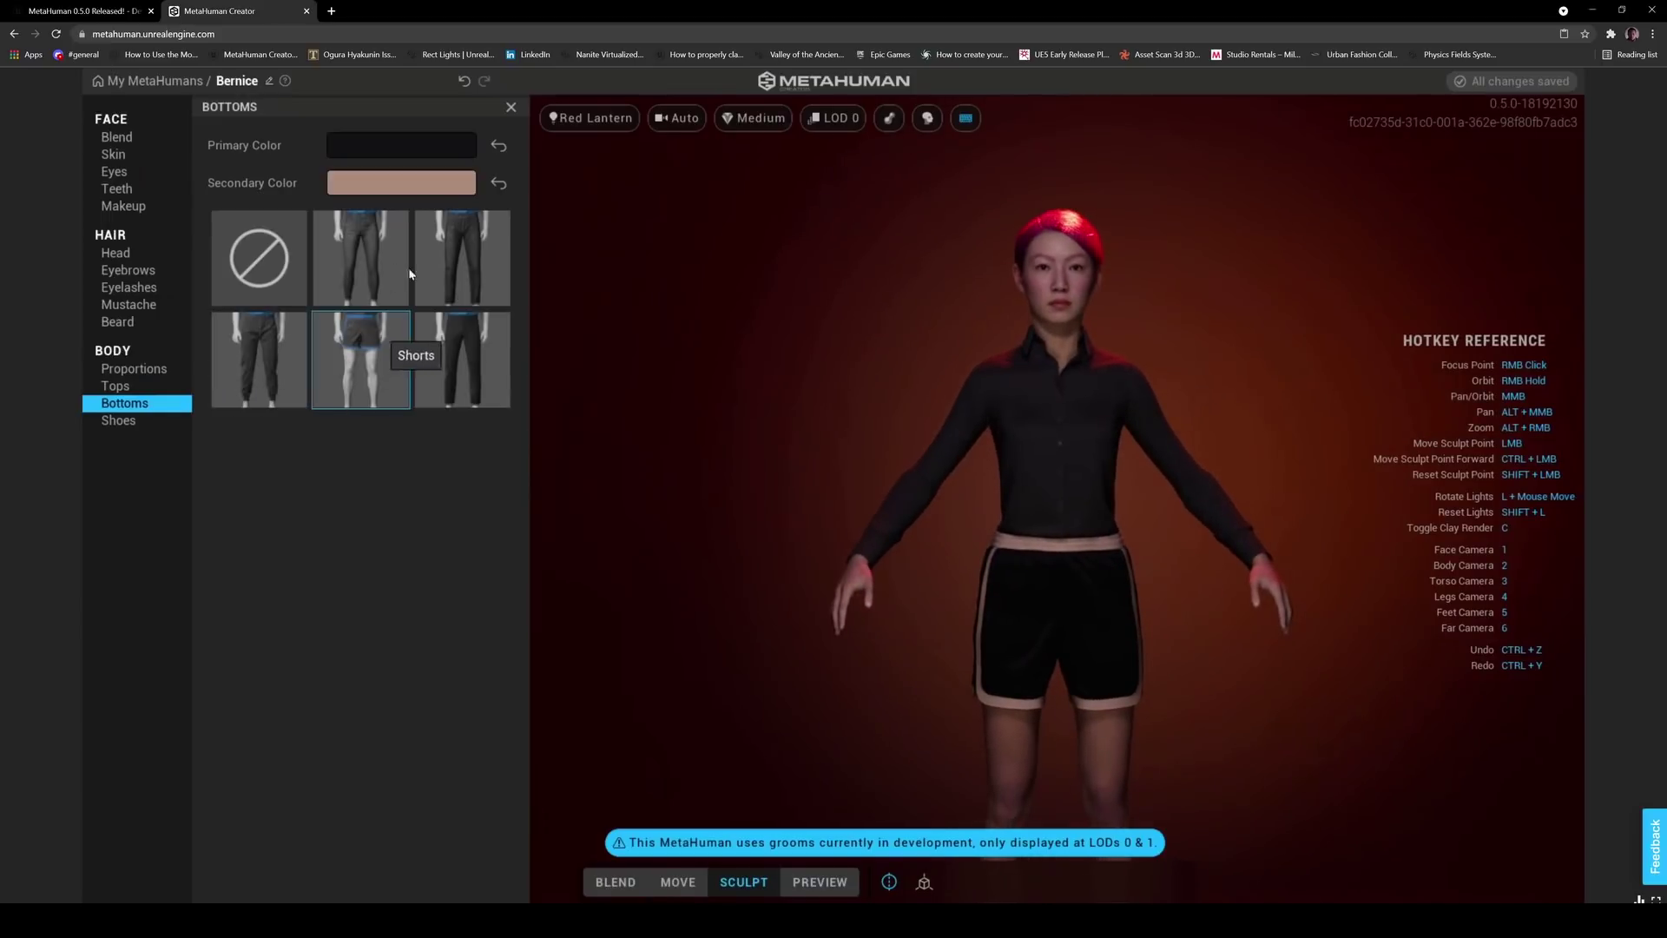
# Switch to the MetaHuman 0.5.0 release notes and read the Clothing, Presets, Rigging and Performance entries
pyautogui.click(25, 8)
pyautogui.moveTo(487, 563); pyautogui.dragTo(445, 563)
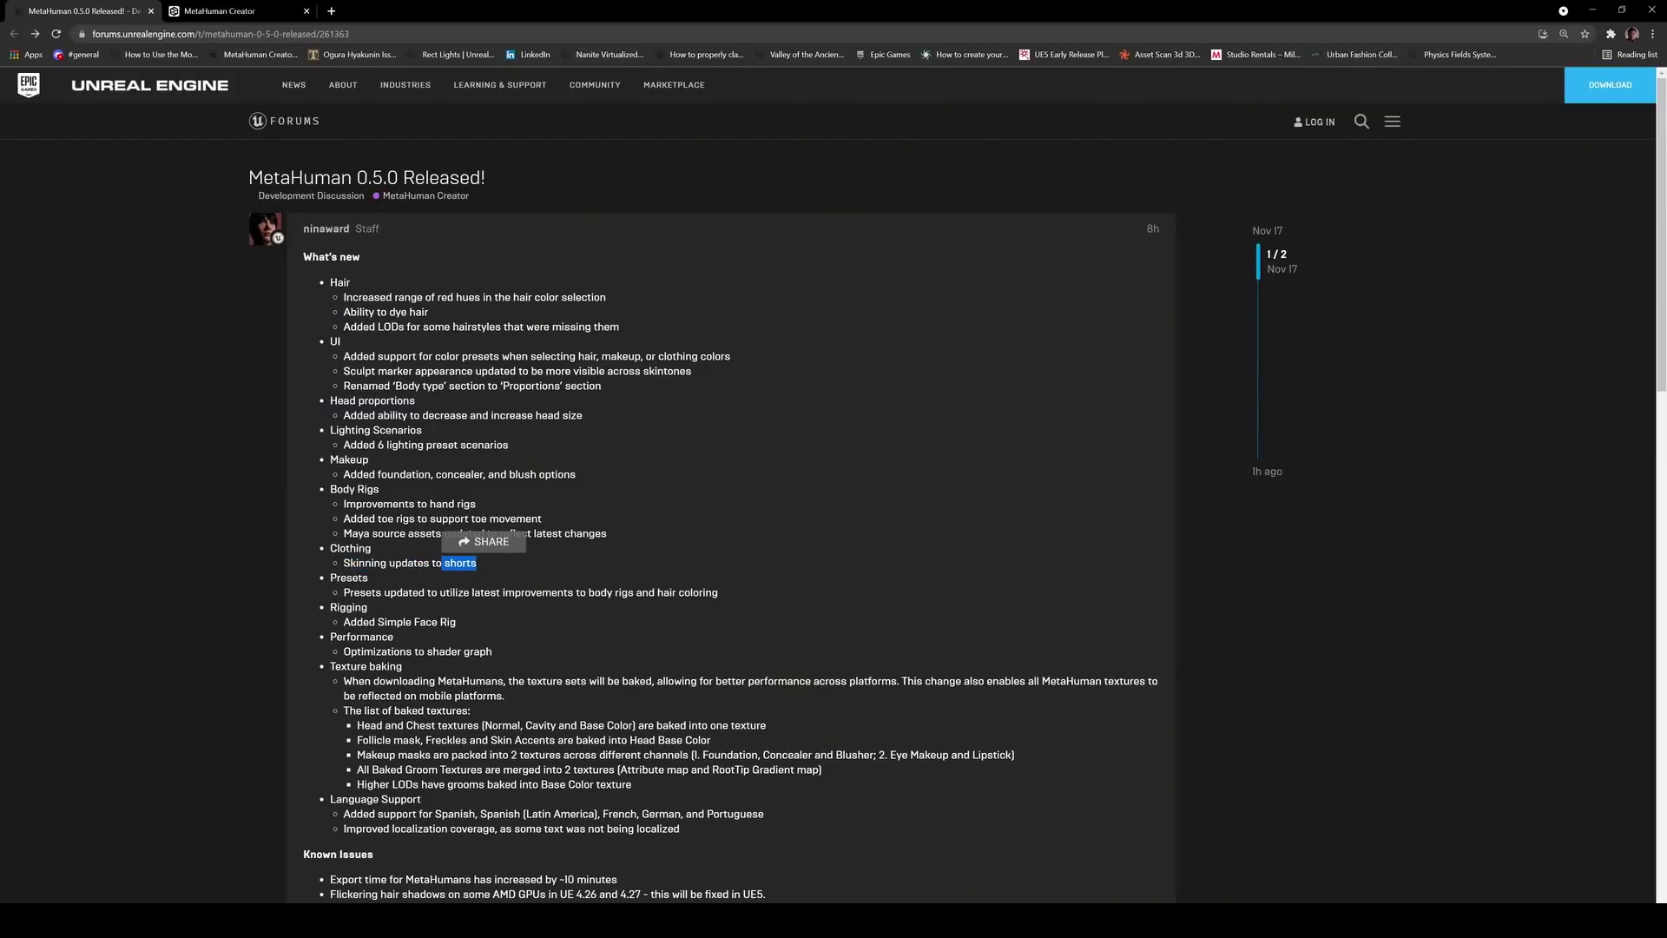
pyautogui.click(388, 570)
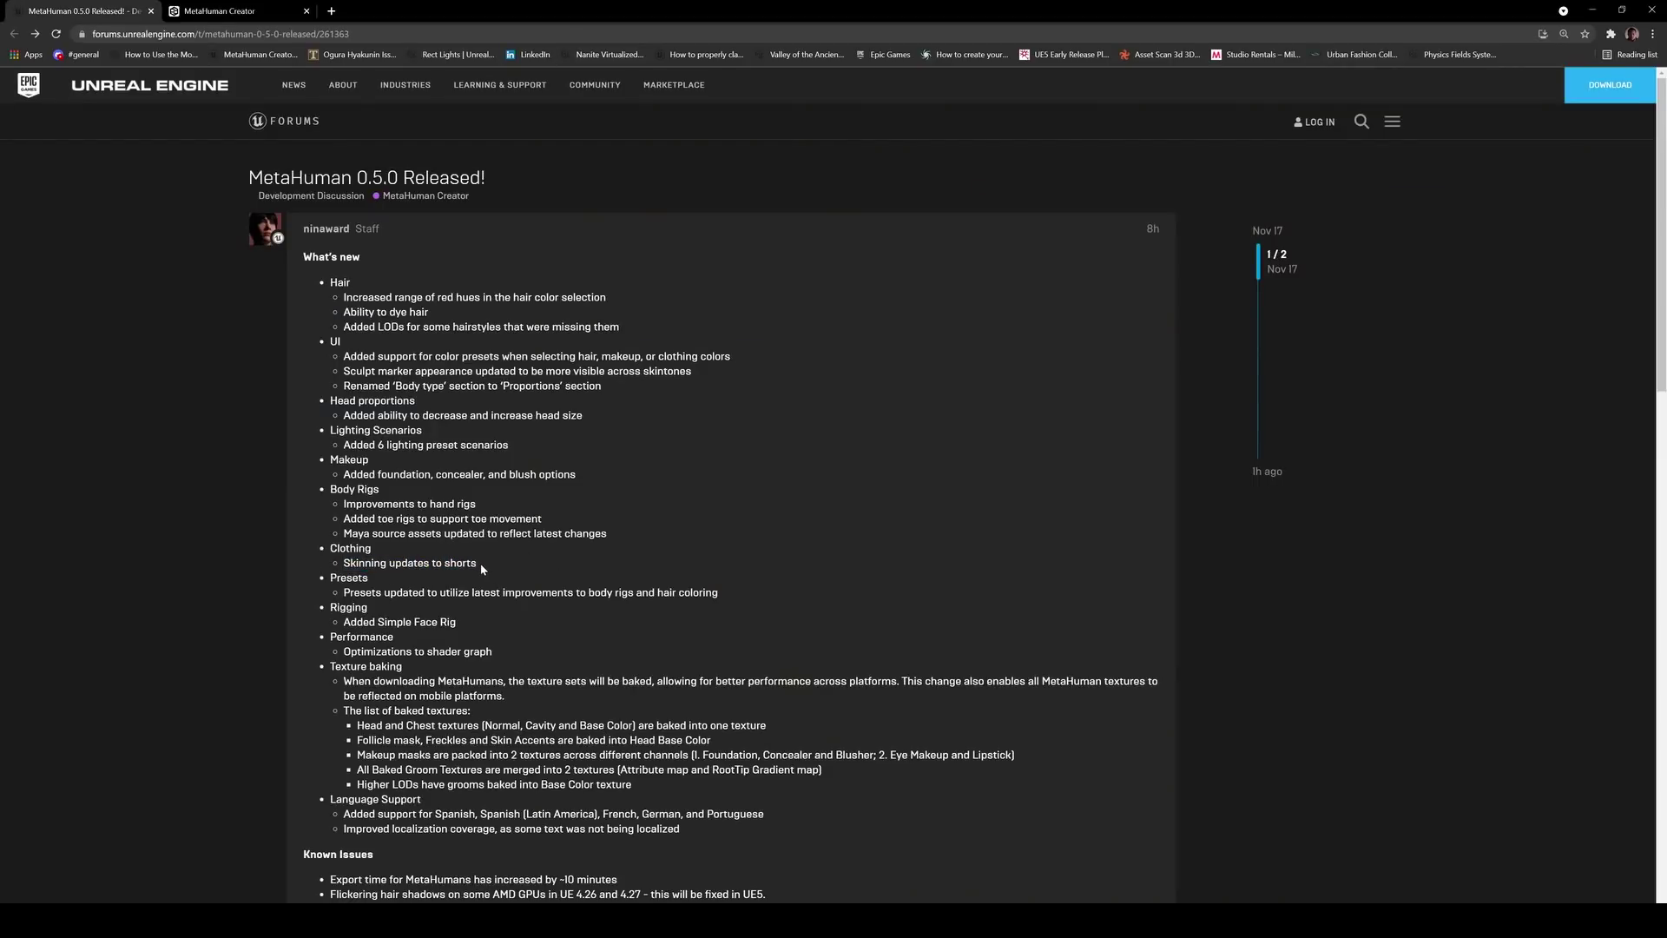
pyautogui.scroll(-1, 478, 560)
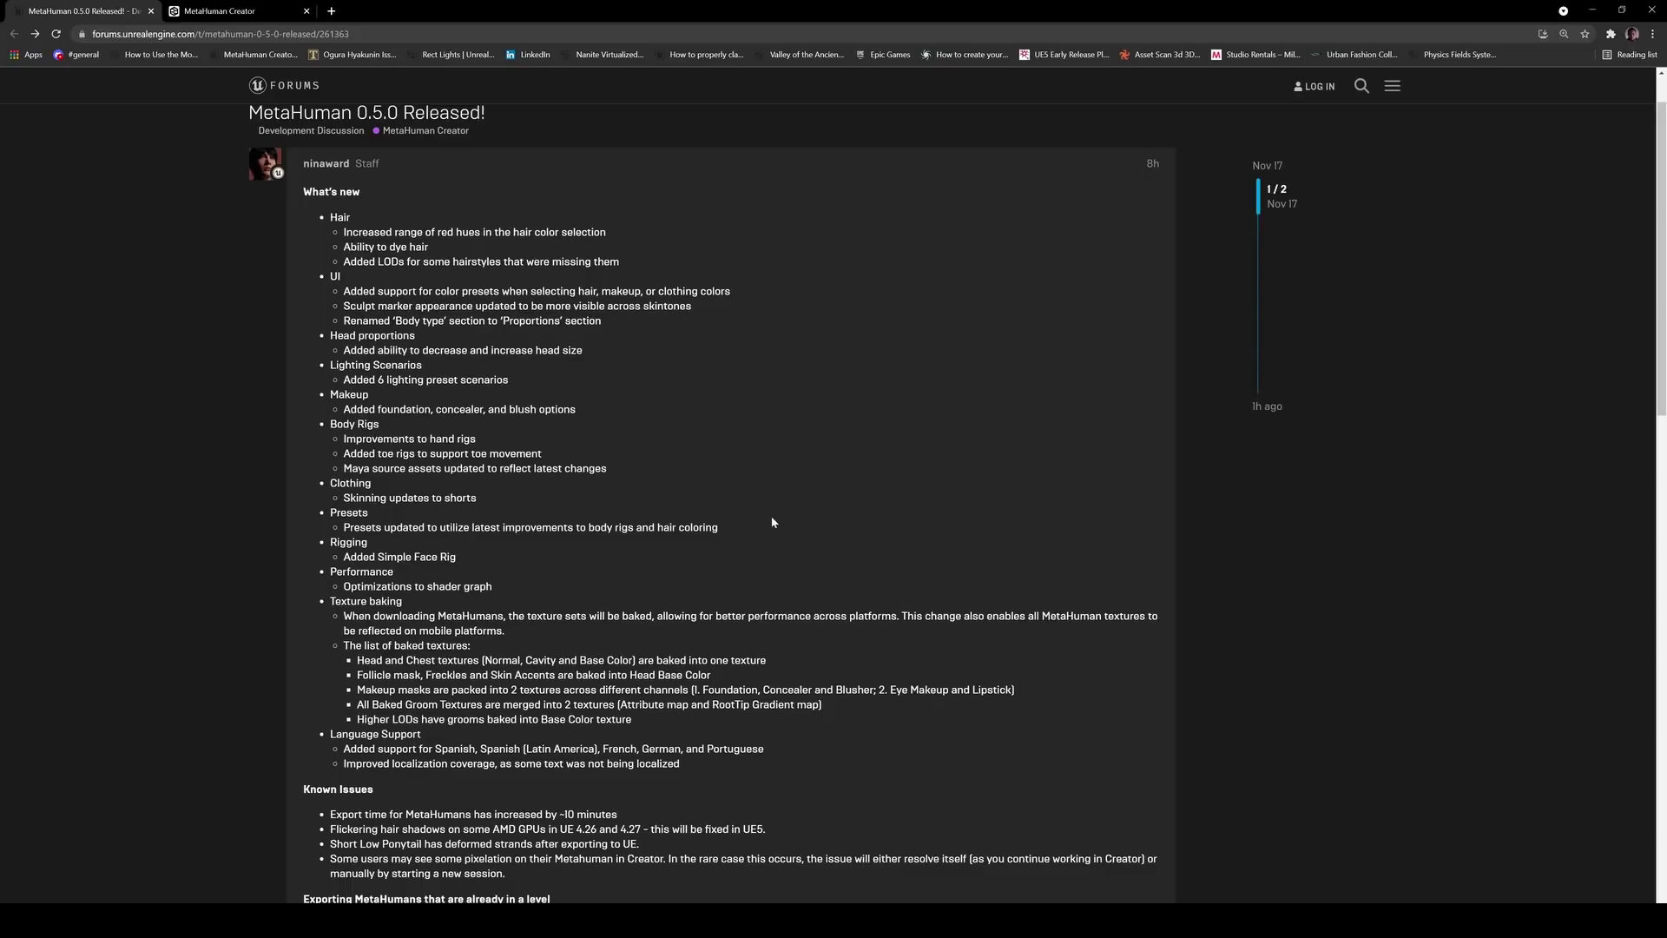
pyautogui.scroll(-1, 581, 540)
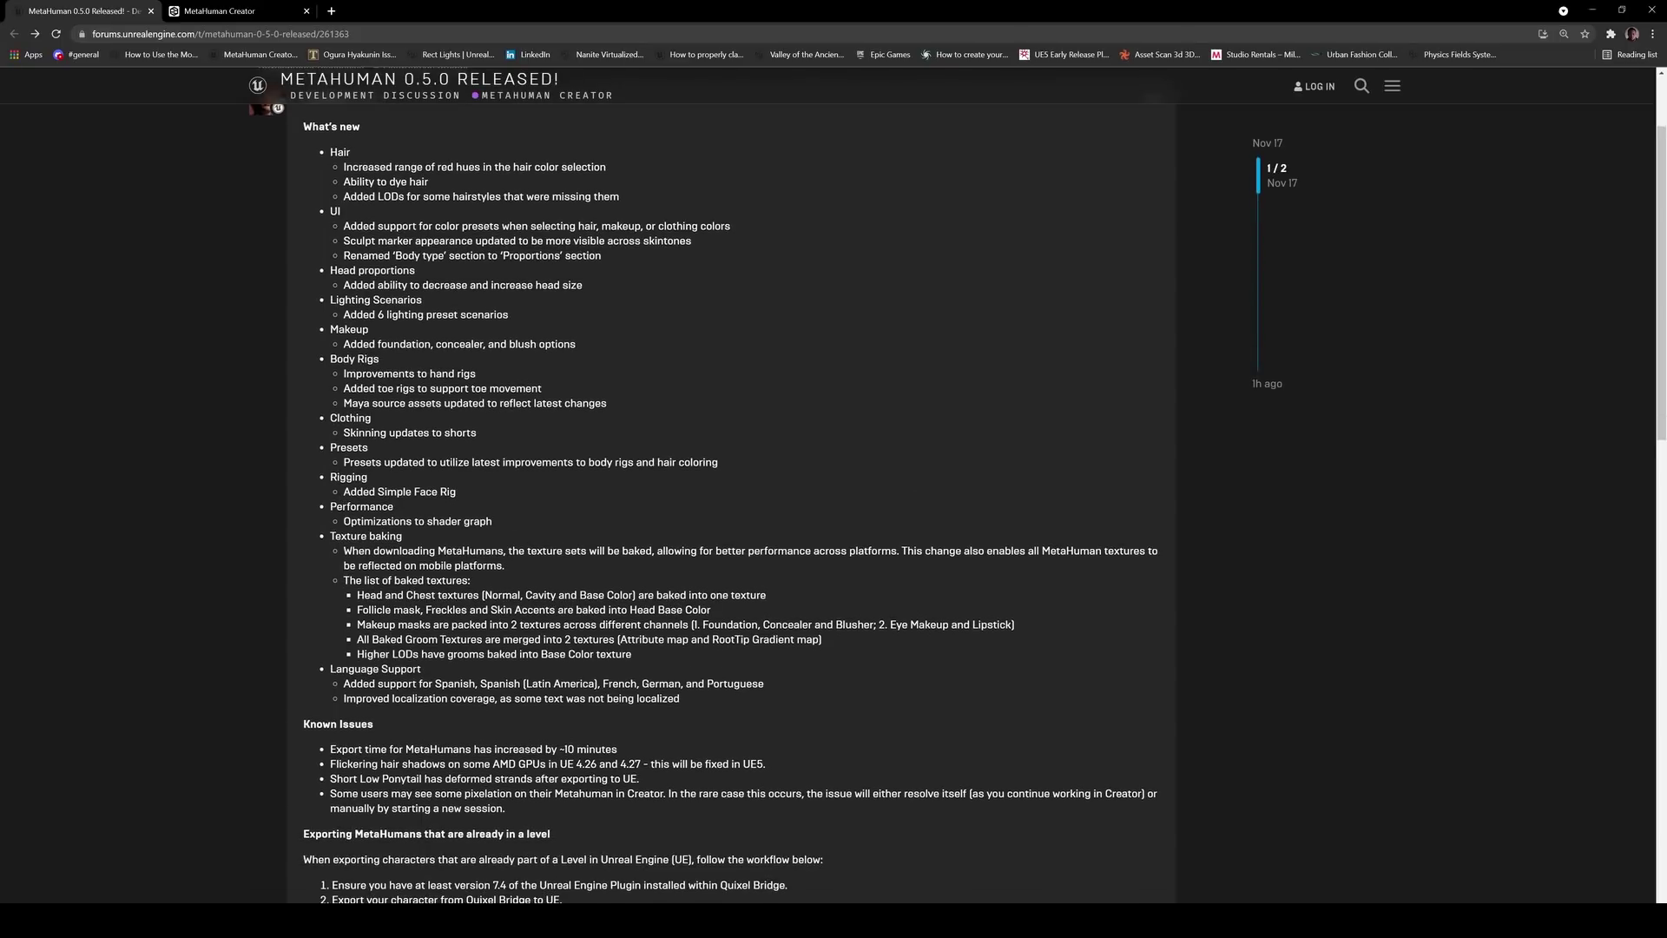
pyautogui.moveTo(343, 491); pyautogui.dragTo(511, 491)
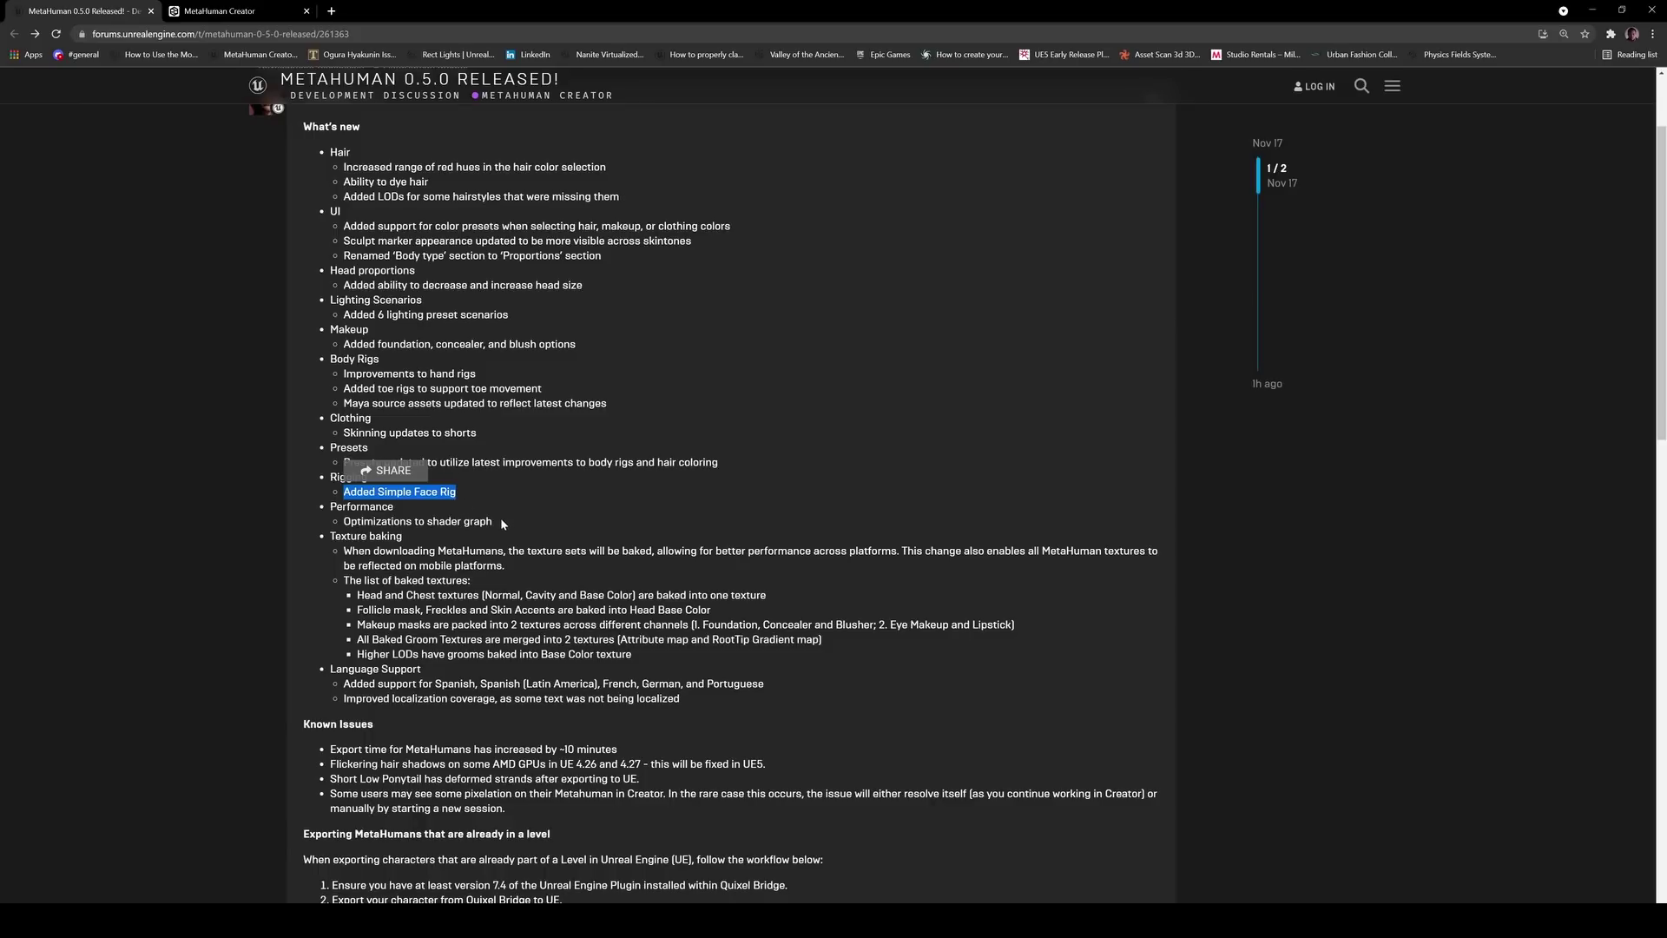
pyautogui.click(445, 519)
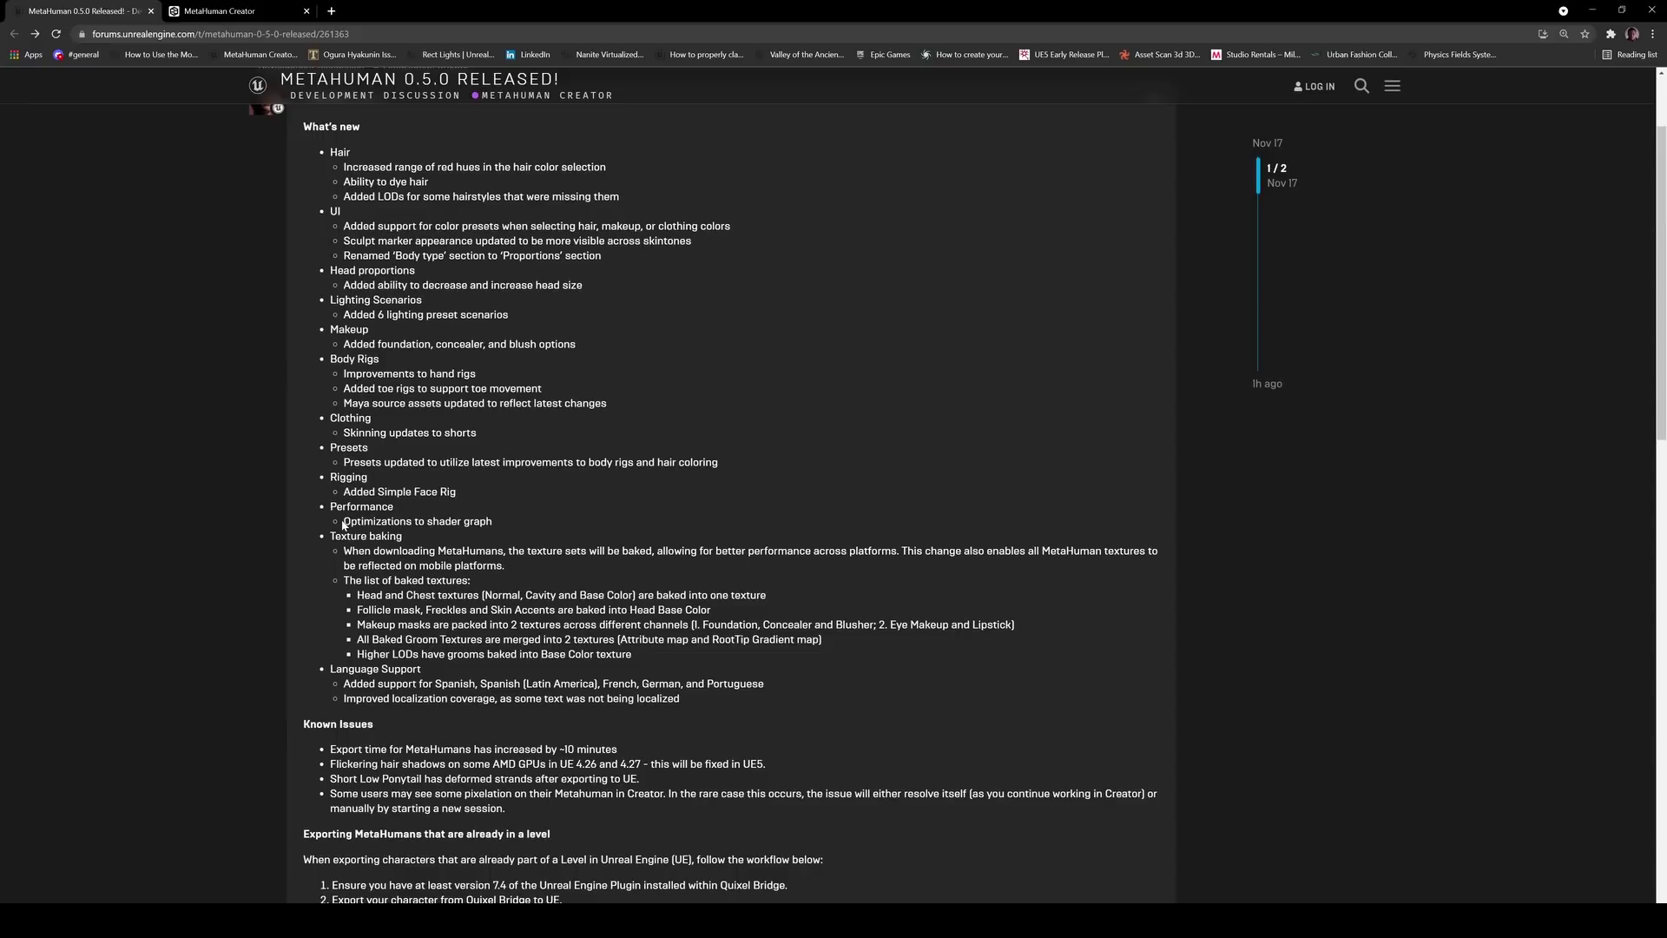
pyautogui.moveTo(344, 521); pyautogui.dragTo(479, 521)
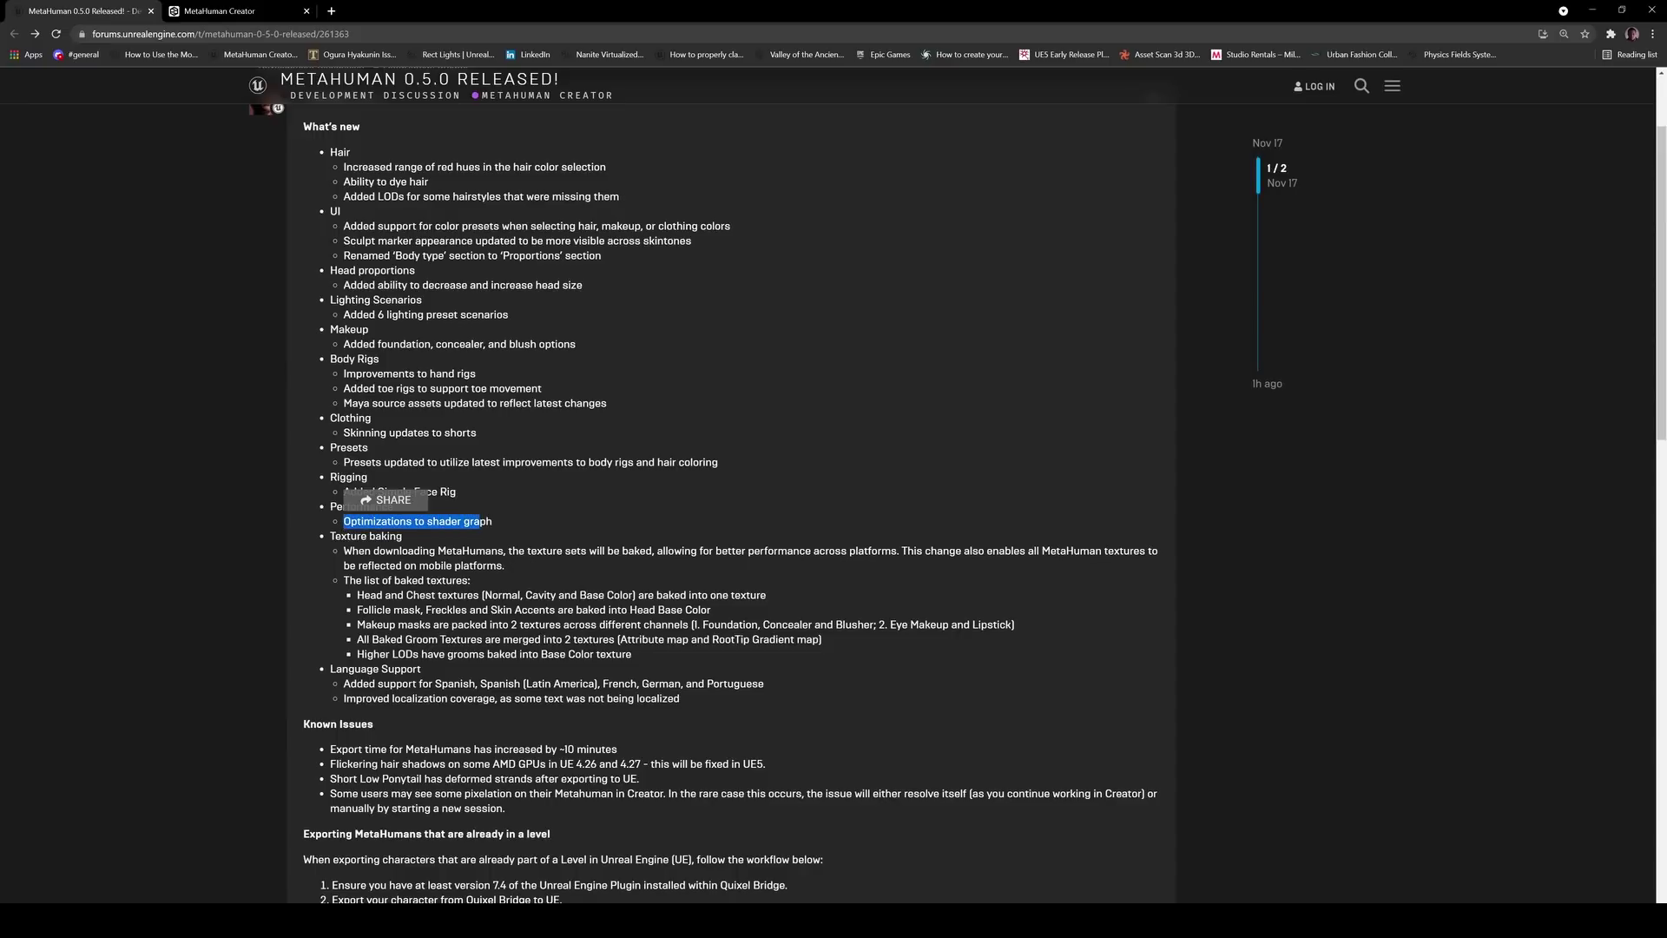
pyautogui.click(502, 528)
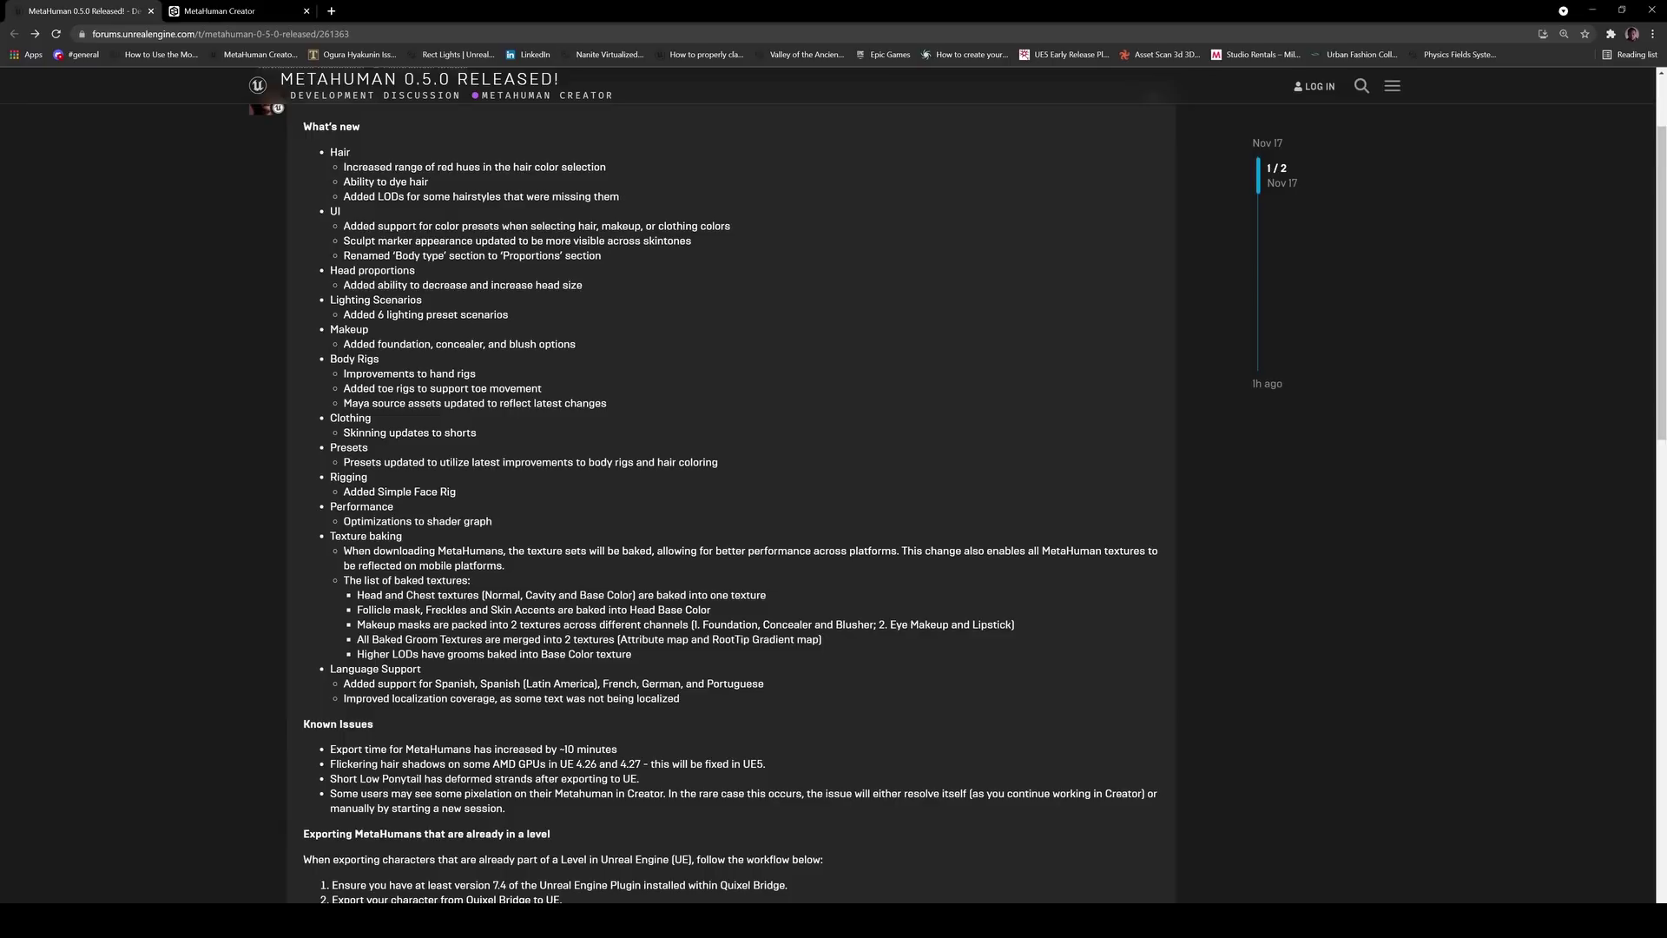
# Read the Texture baking and Language Support notes, followed by the known issues, export workflow and MetaHuman Presets sections
pyautogui.moveTo(602, 550); pyautogui.dragTo(646, 550)
pyautogui.click(493, 573)
pyautogui.moveTo(432, 595); pyautogui.dragTo(648, 647)
pyautogui.moveTo(448, 683); pyautogui.dragTo(515, 684)
pyautogui.moveTo(637, 684); pyautogui.dragTo(669, 684)
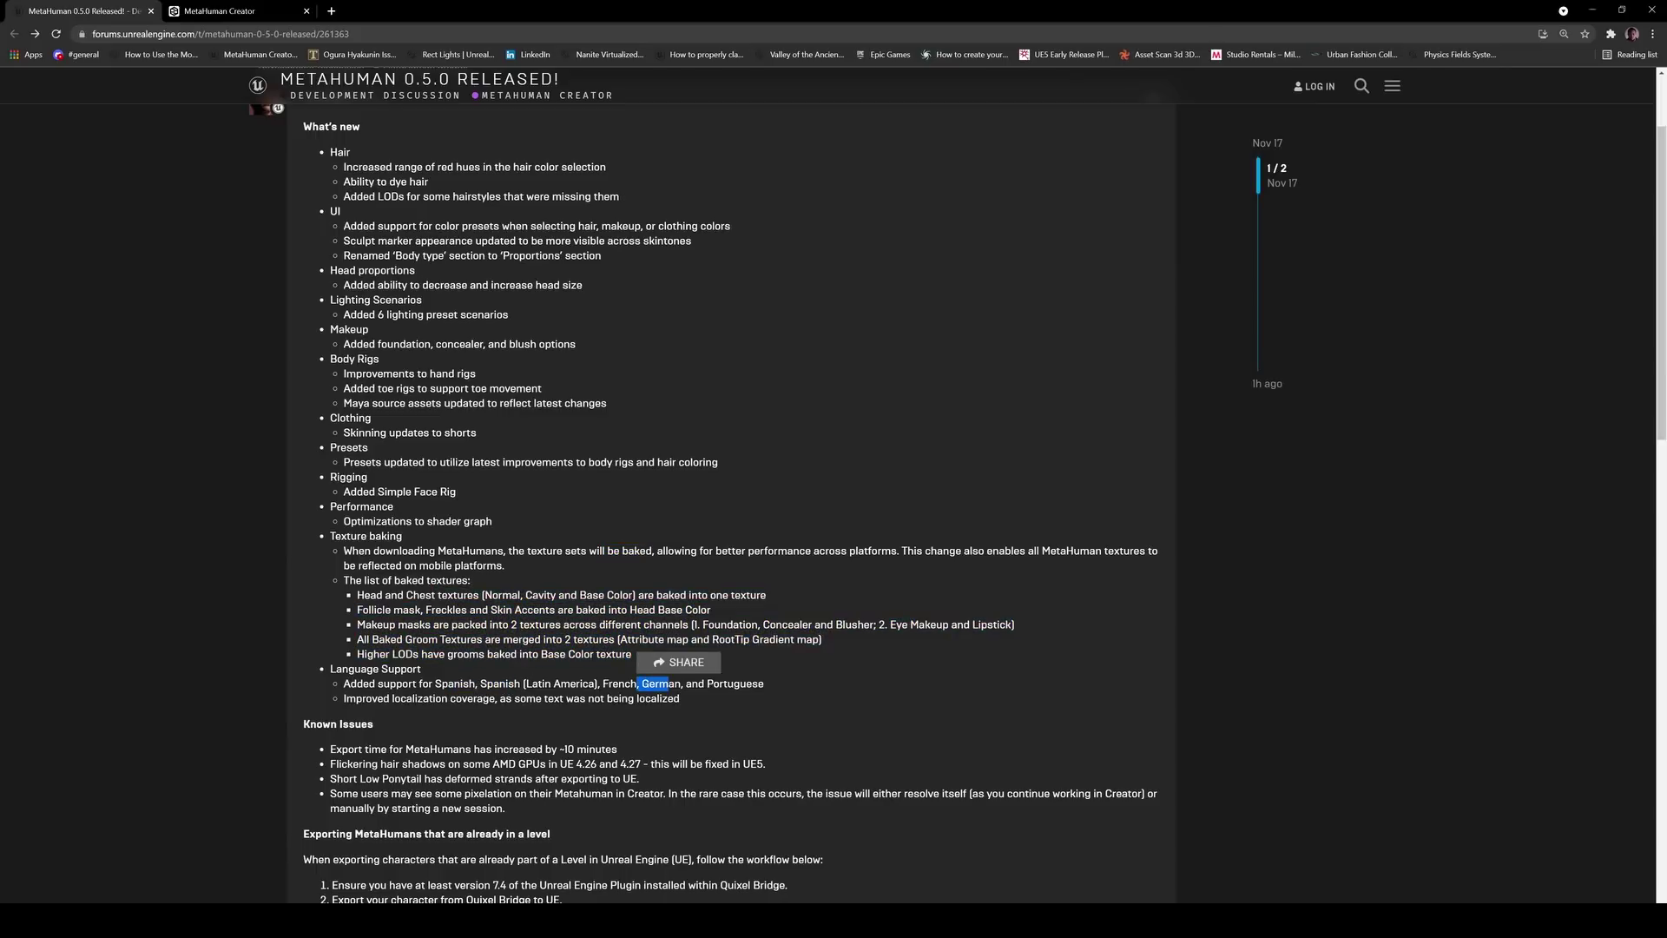
pyautogui.click(582, 715)
pyautogui.scroll(-1, 541, 710)
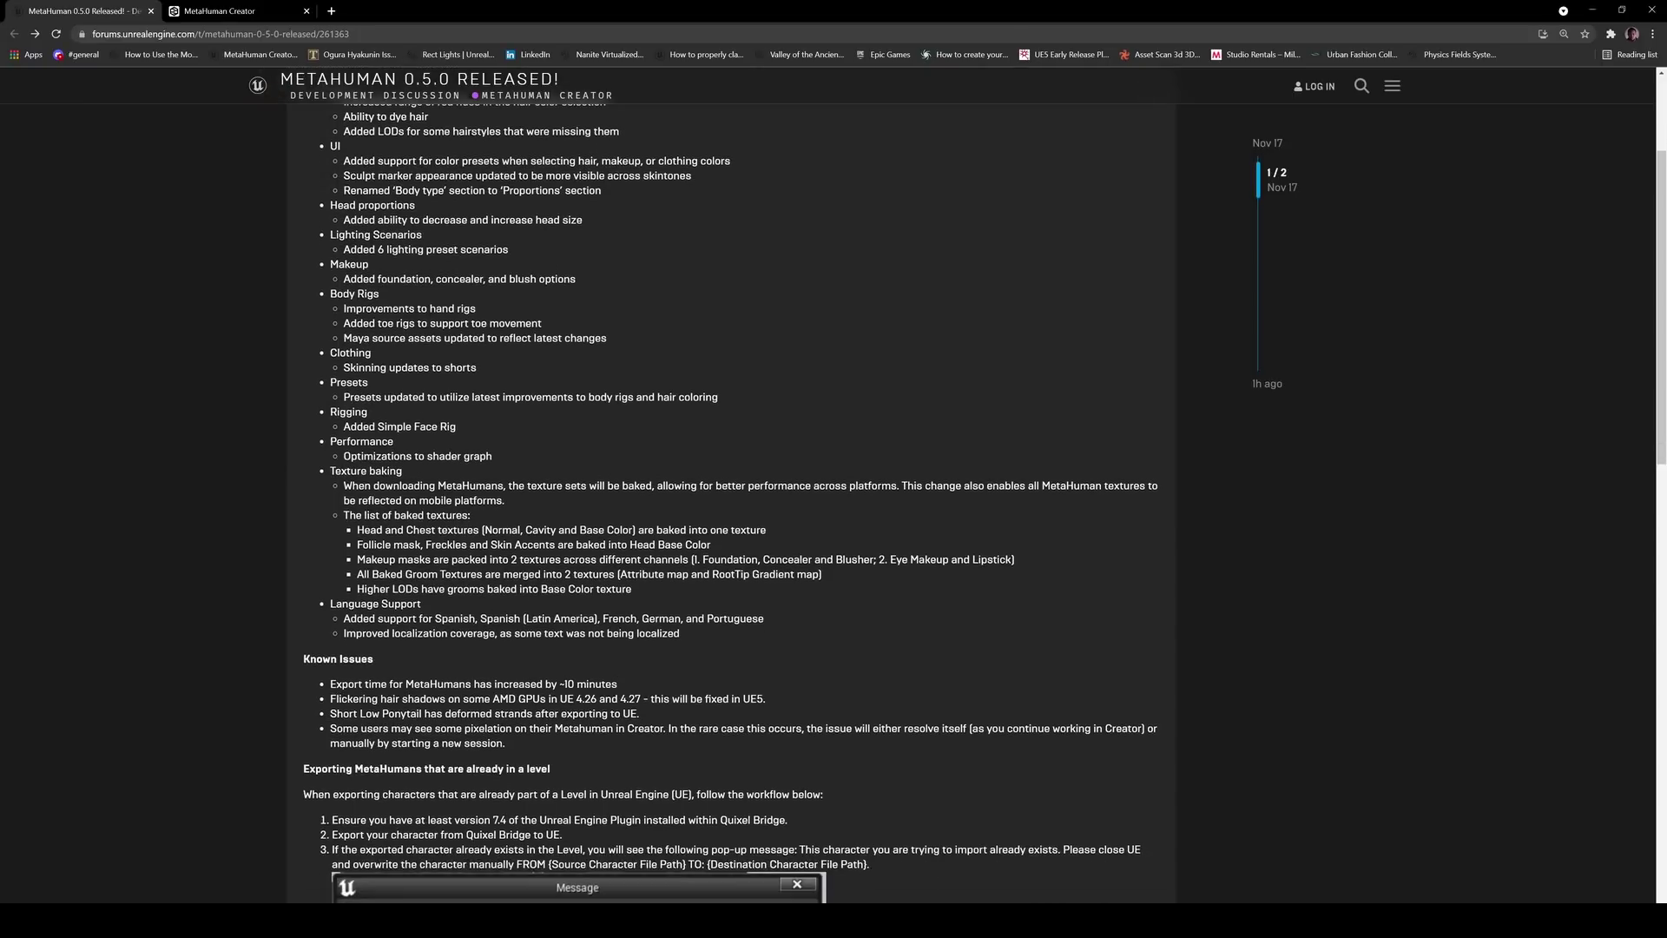
pyautogui.scroll(-5, 713, 674)
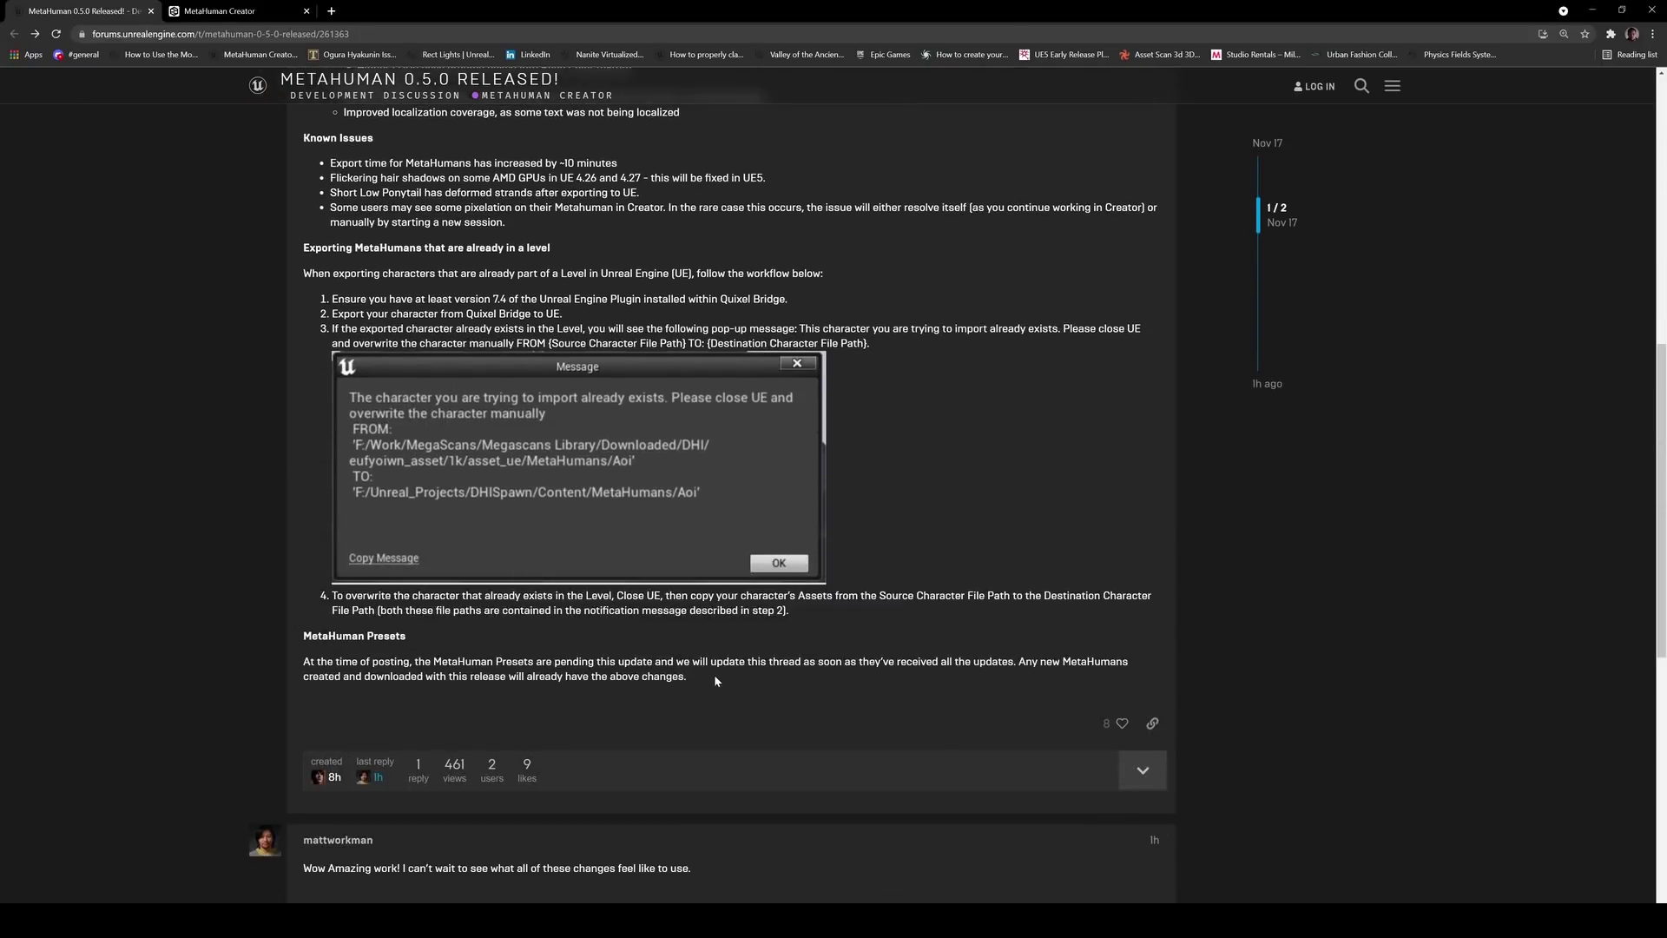
# Review the Body Rigs entries on Maya source assets, toe rigs and hand rigs, then return to MetaHuman Creator
pyautogui.scroll(7, 716, 680)
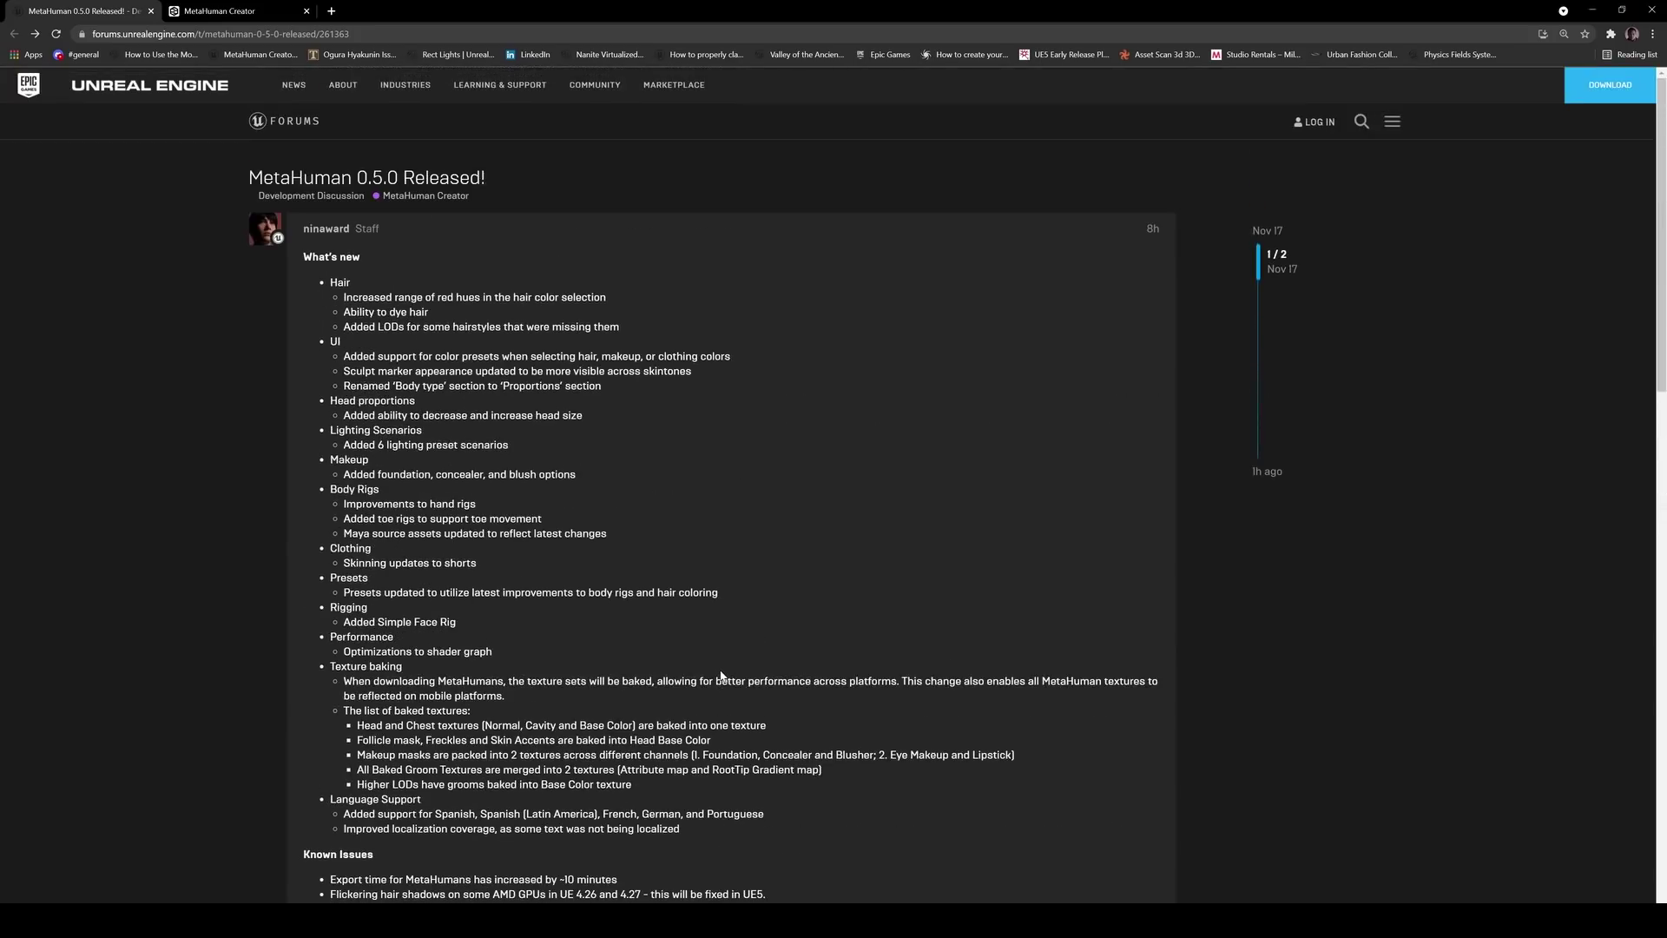
pyautogui.moveTo(372, 533); pyautogui.dragTo(603, 533)
pyautogui.click(619, 545)
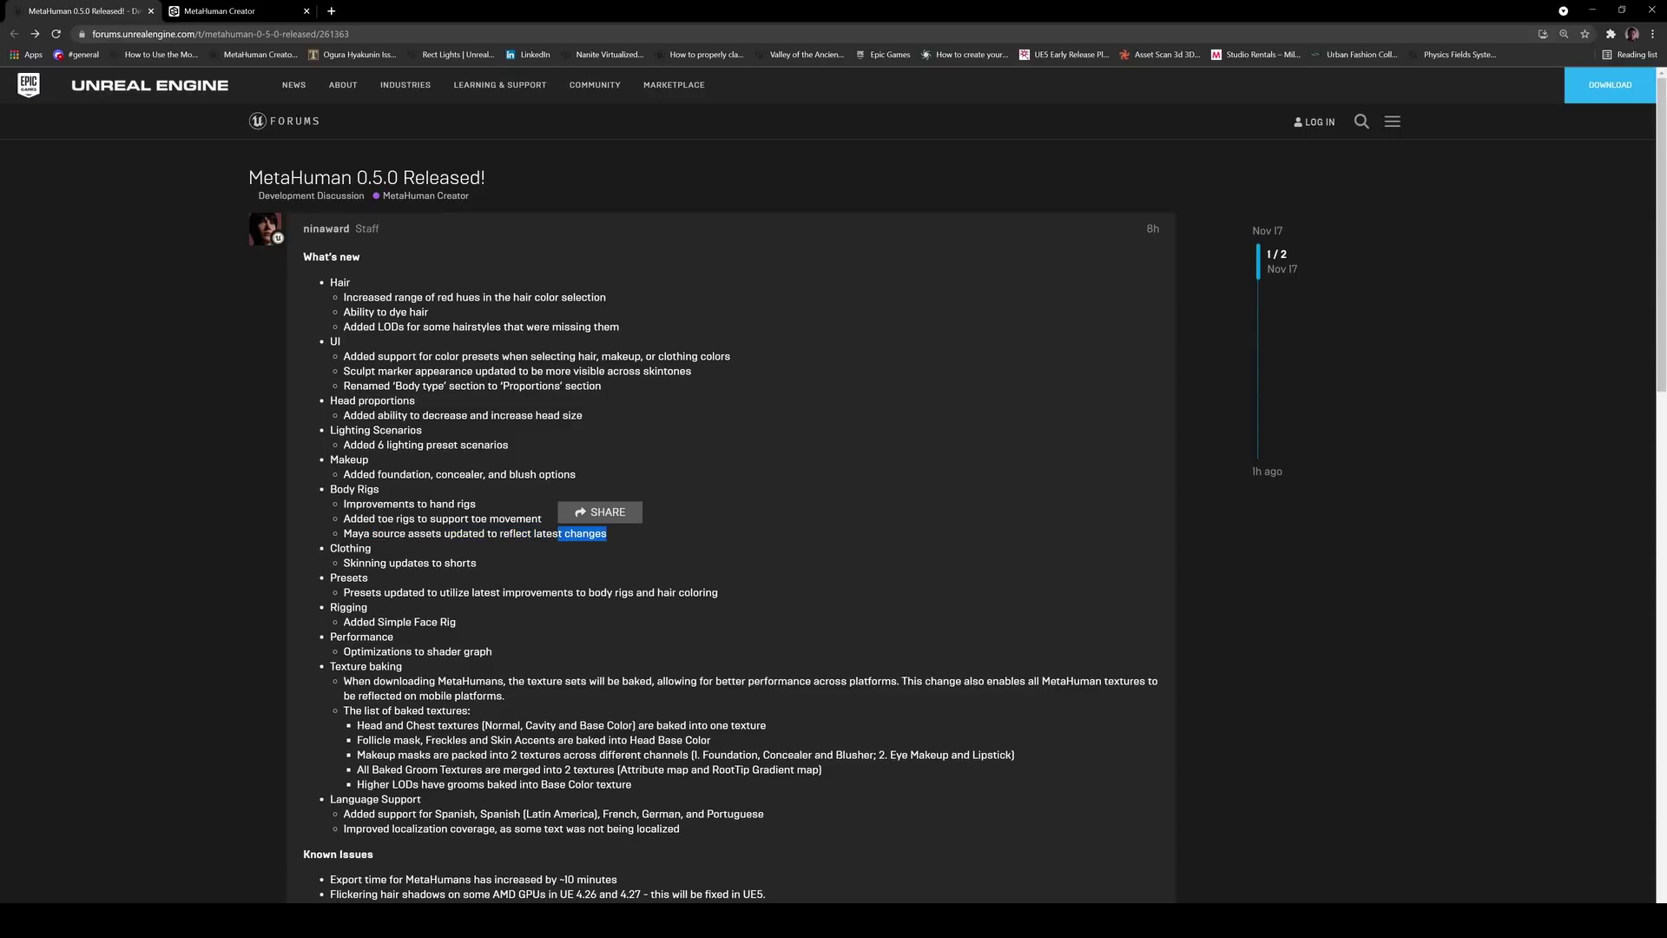
pyautogui.moveTo(379, 518)
pyautogui.mouseDown()
pyautogui.moveTo(553, 522)
pyautogui.moveTo(343, 504)
pyautogui.moveTo(408, 518)
pyautogui.mouseUp()
pyautogui.click(507, 498)
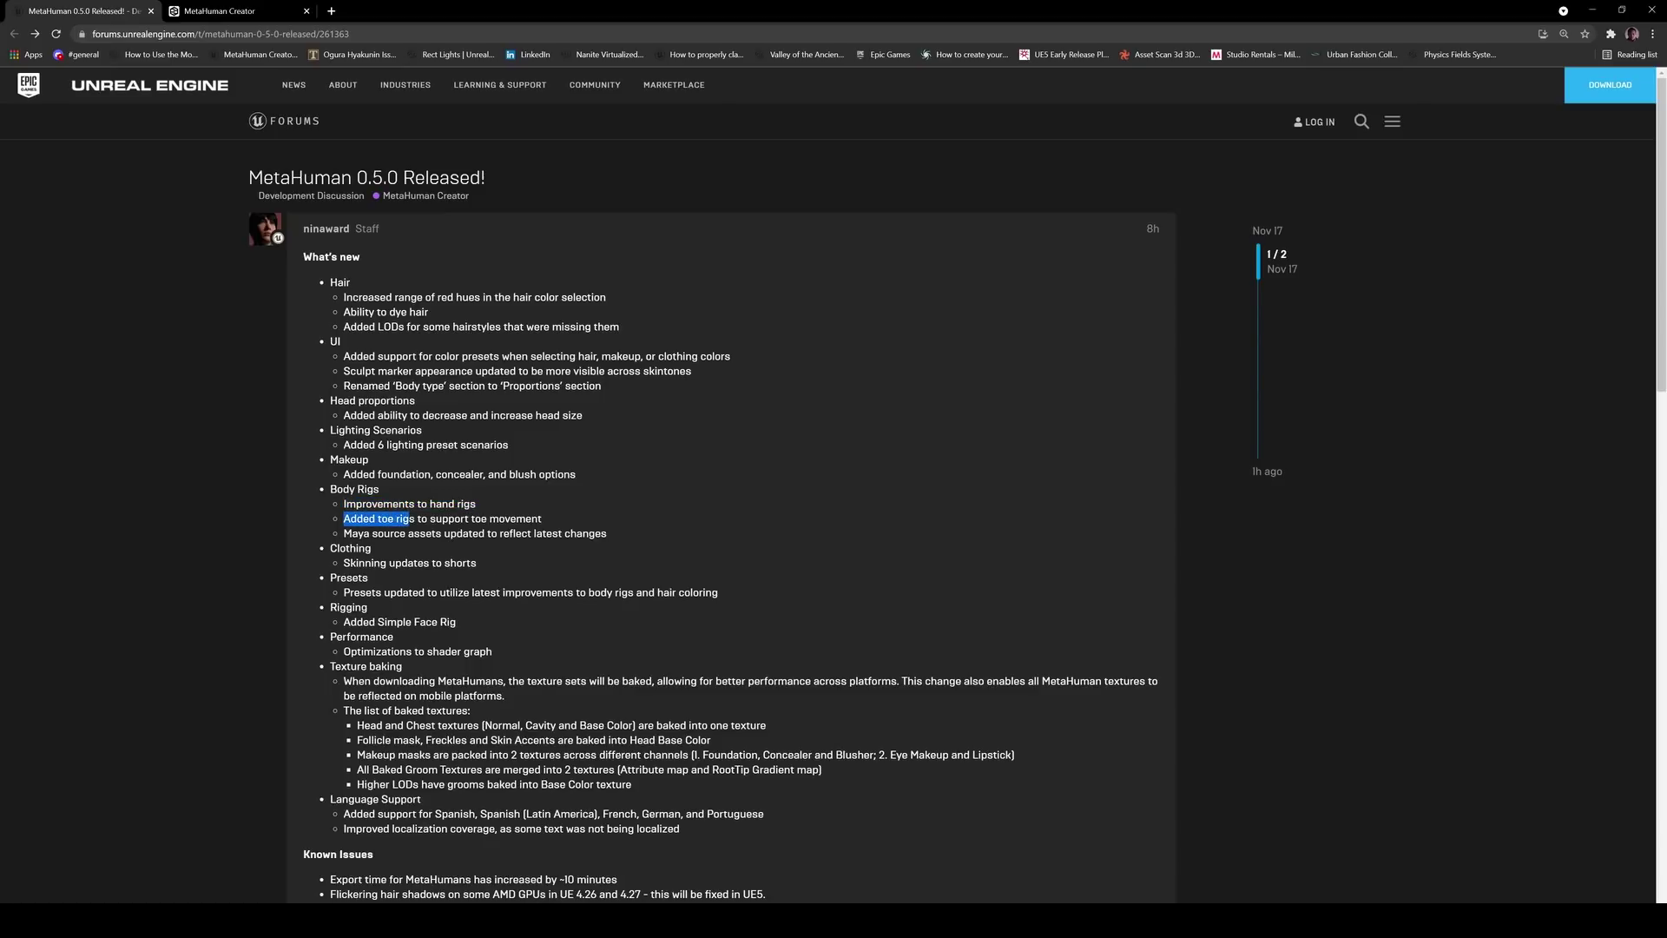
pyautogui.moveTo(481, 513); pyautogui.dragTo(516, 508)
pyautogui.click(461, 504)
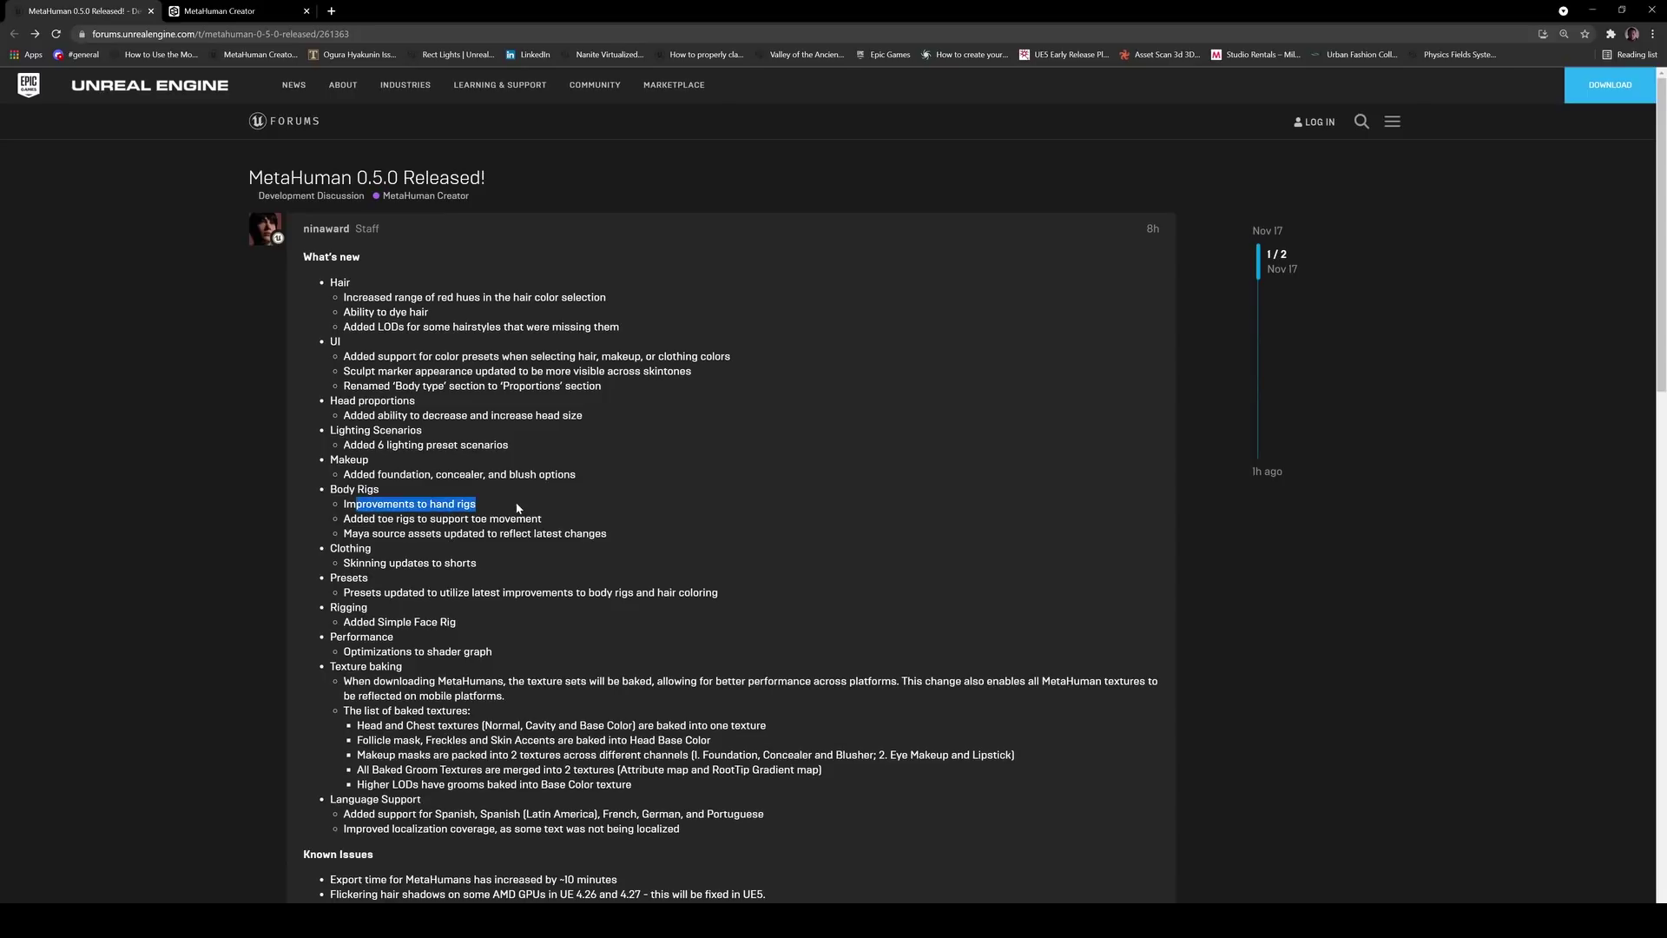
pyautogui.click(517, 508)
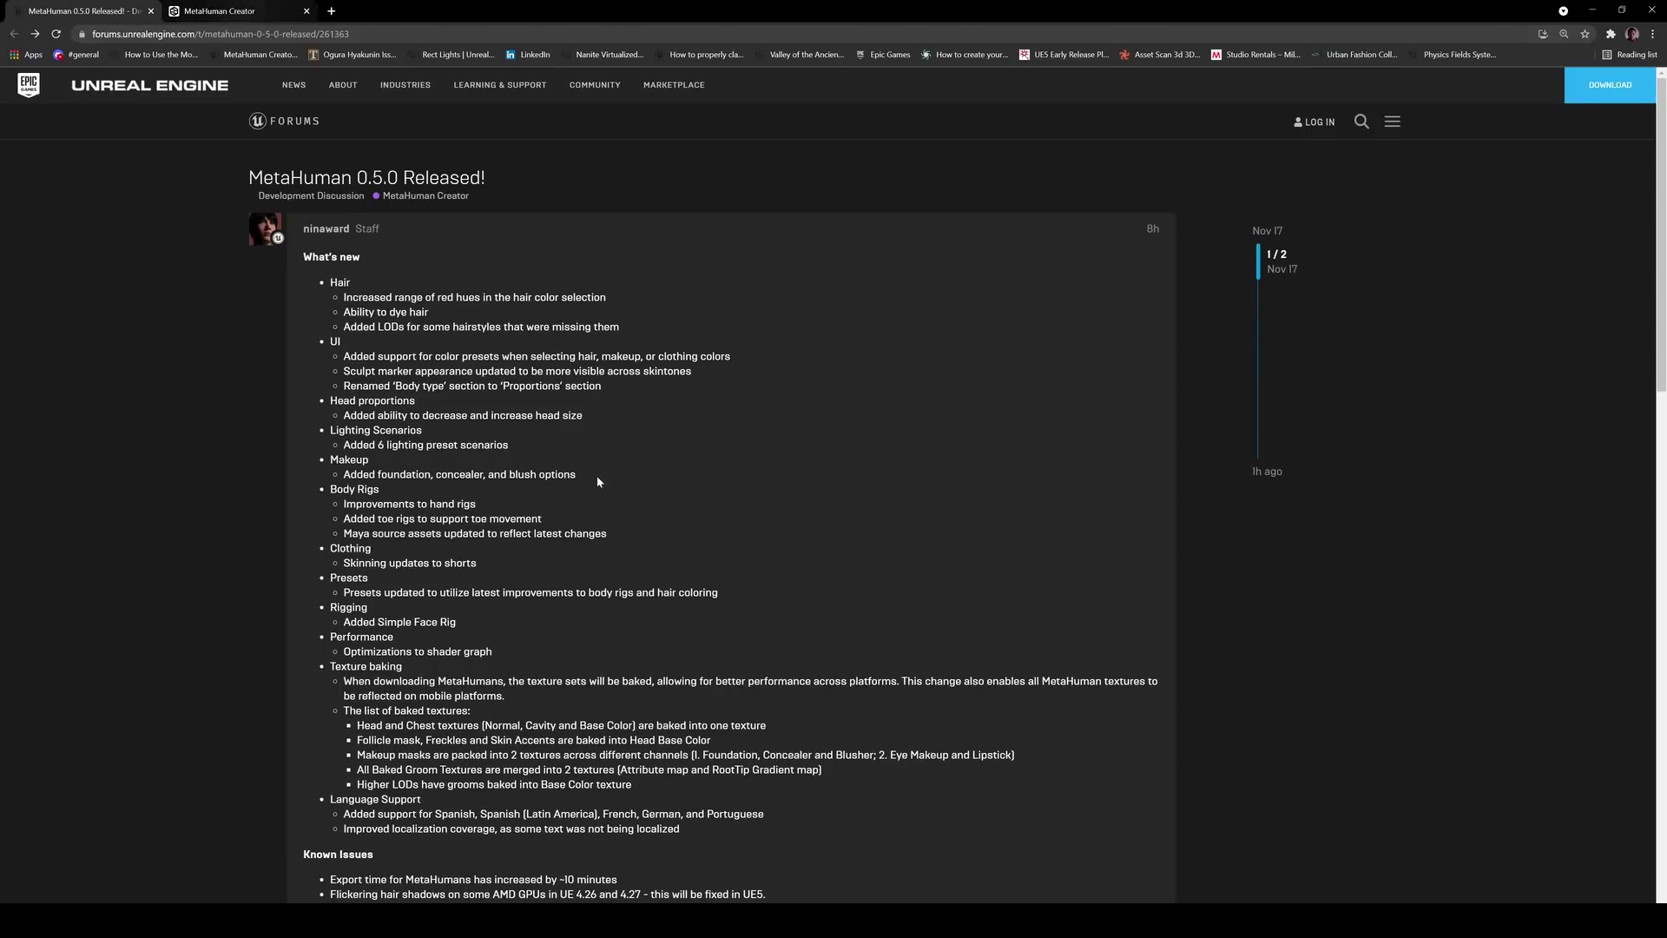
pyautogui.scroll(-6, 596, 476)
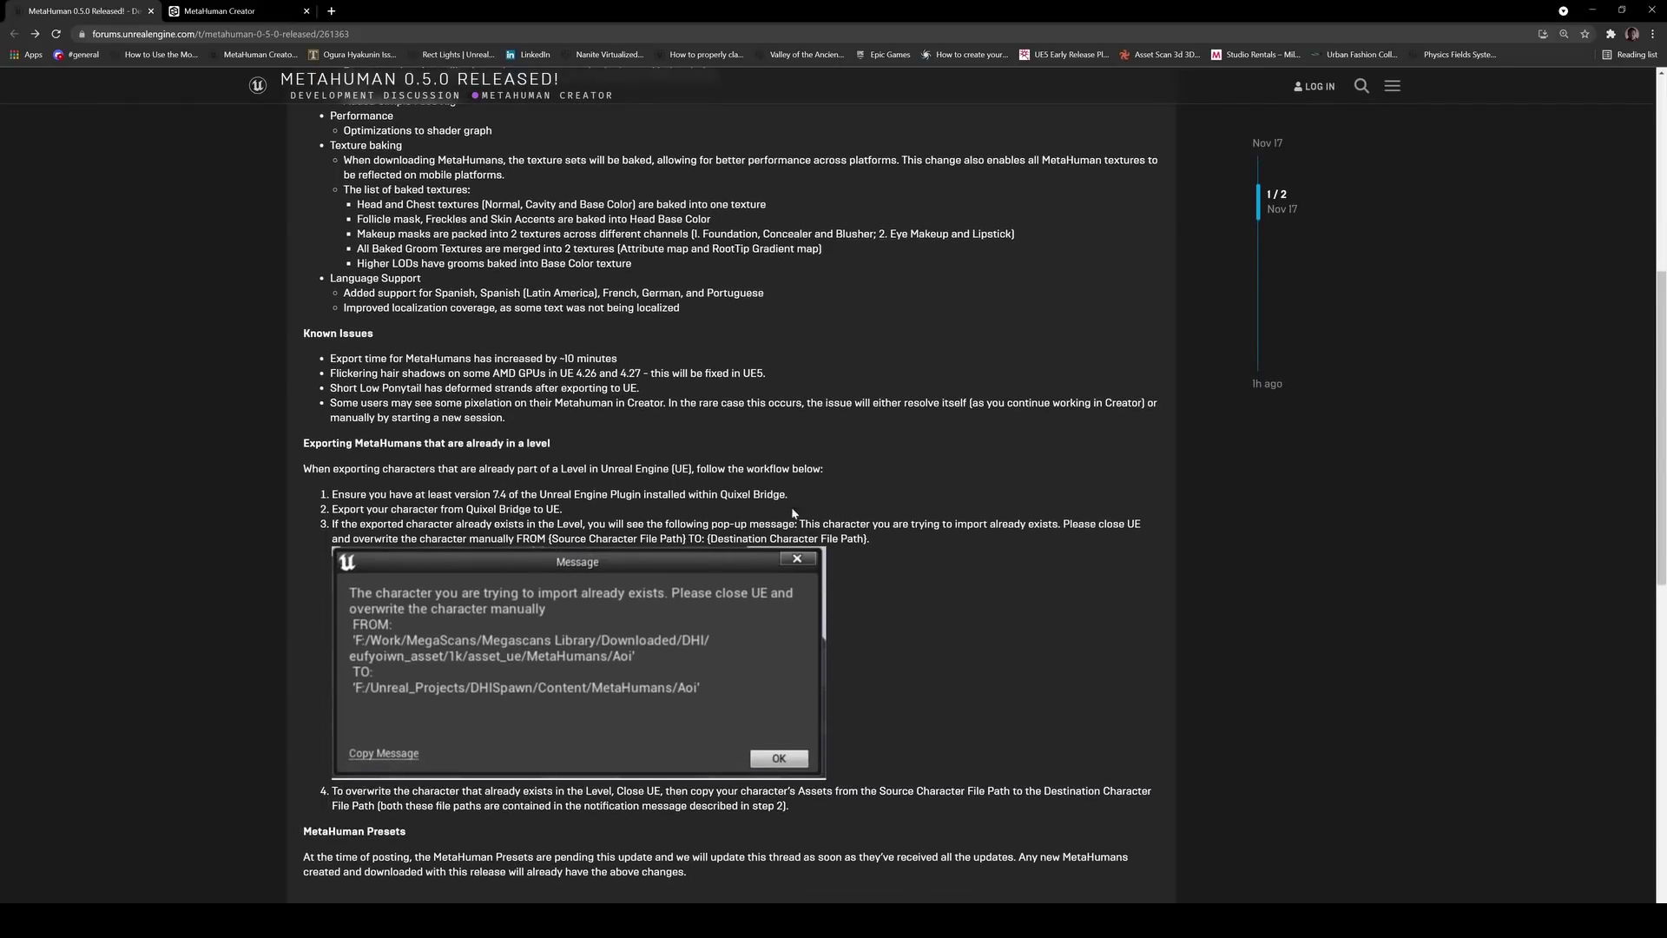
pyautogui.click(221, 11)
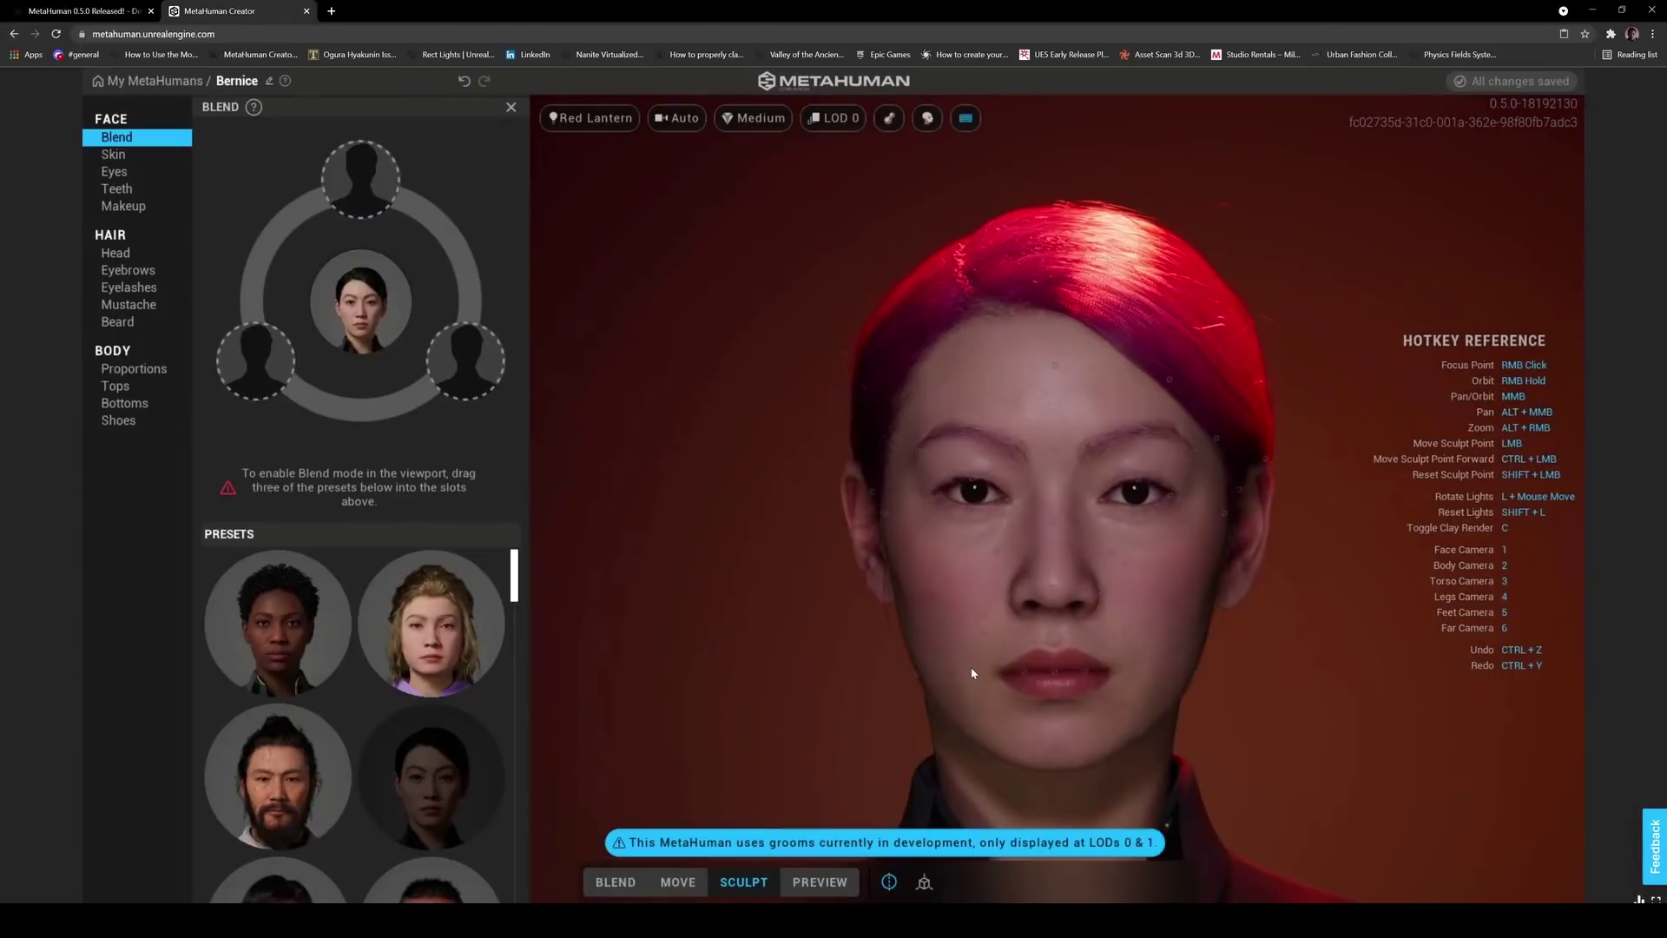